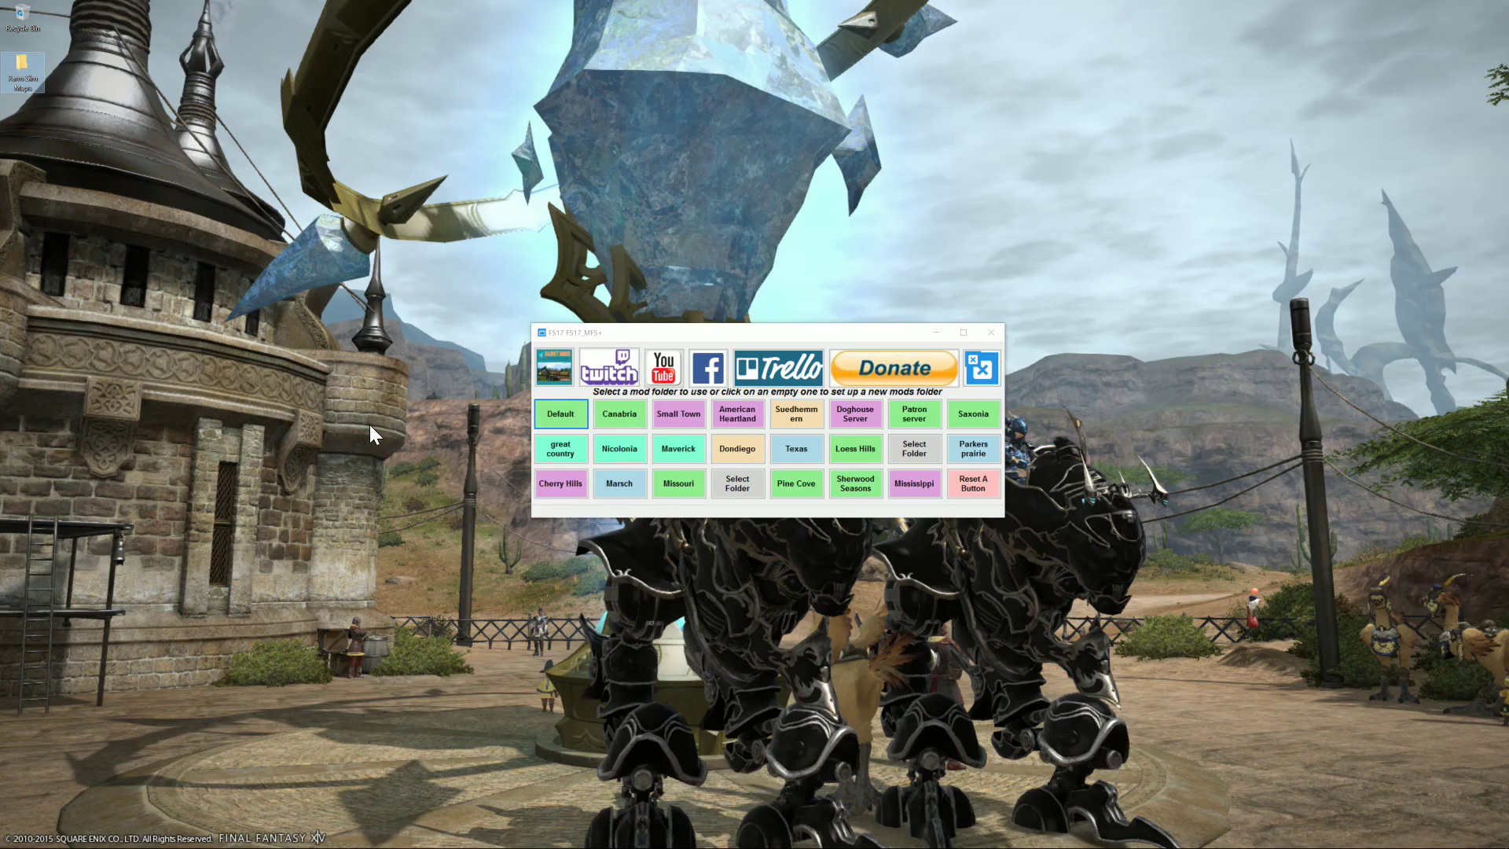
Step: Create a new folder named "Complete mod list" on the desktop
right_click(370, 424)
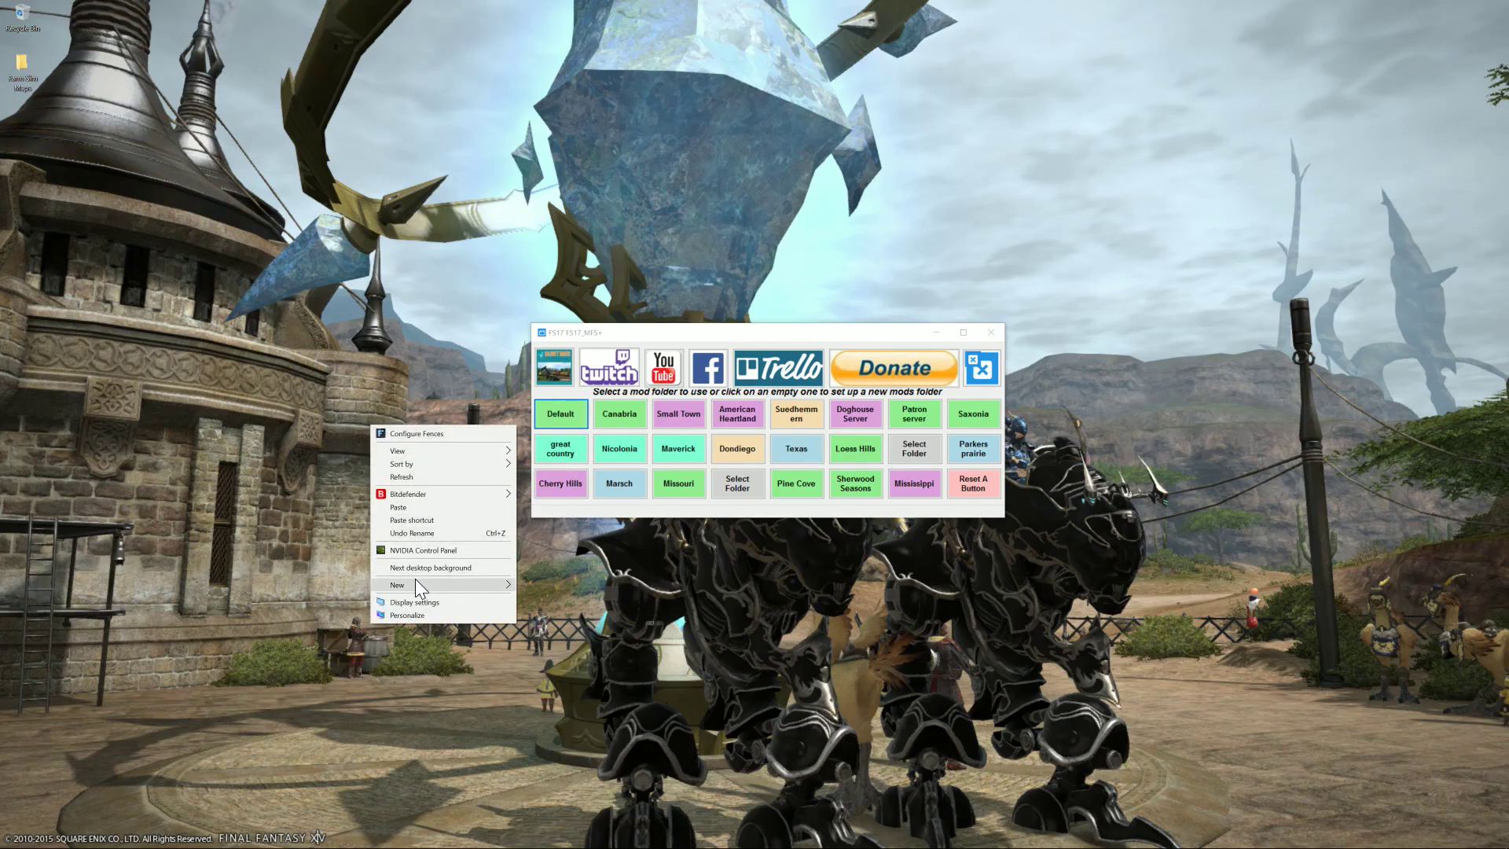
mouse_move(415, 582)
click(544, 584)
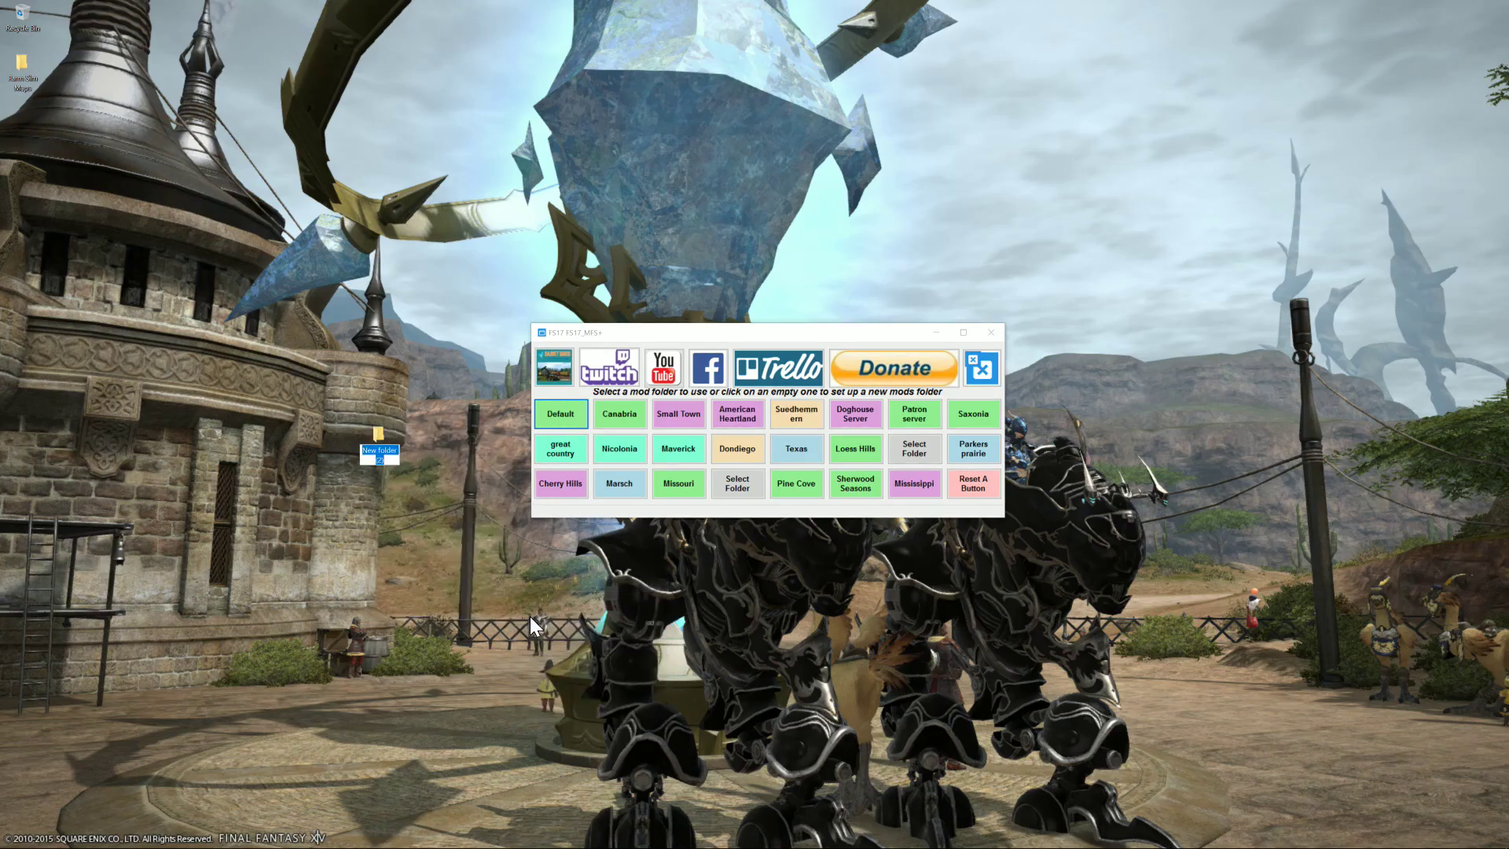
text(Complete mod list)
key(Return)
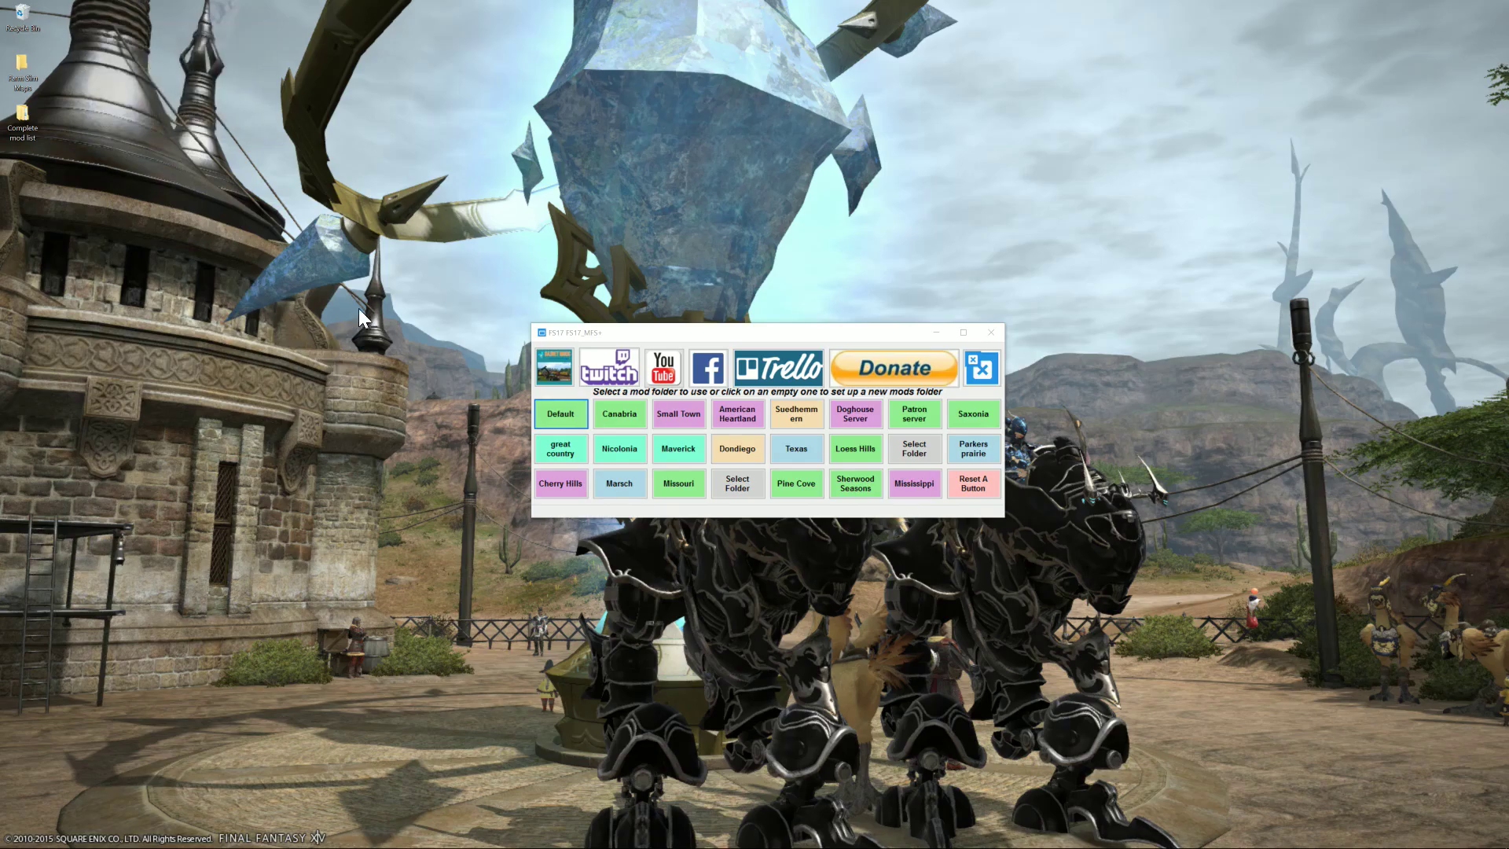
Step: Open the Farm Sim Maps and Complete mod list desktop folders and arrange their windows side by side
double_click(21, 66)
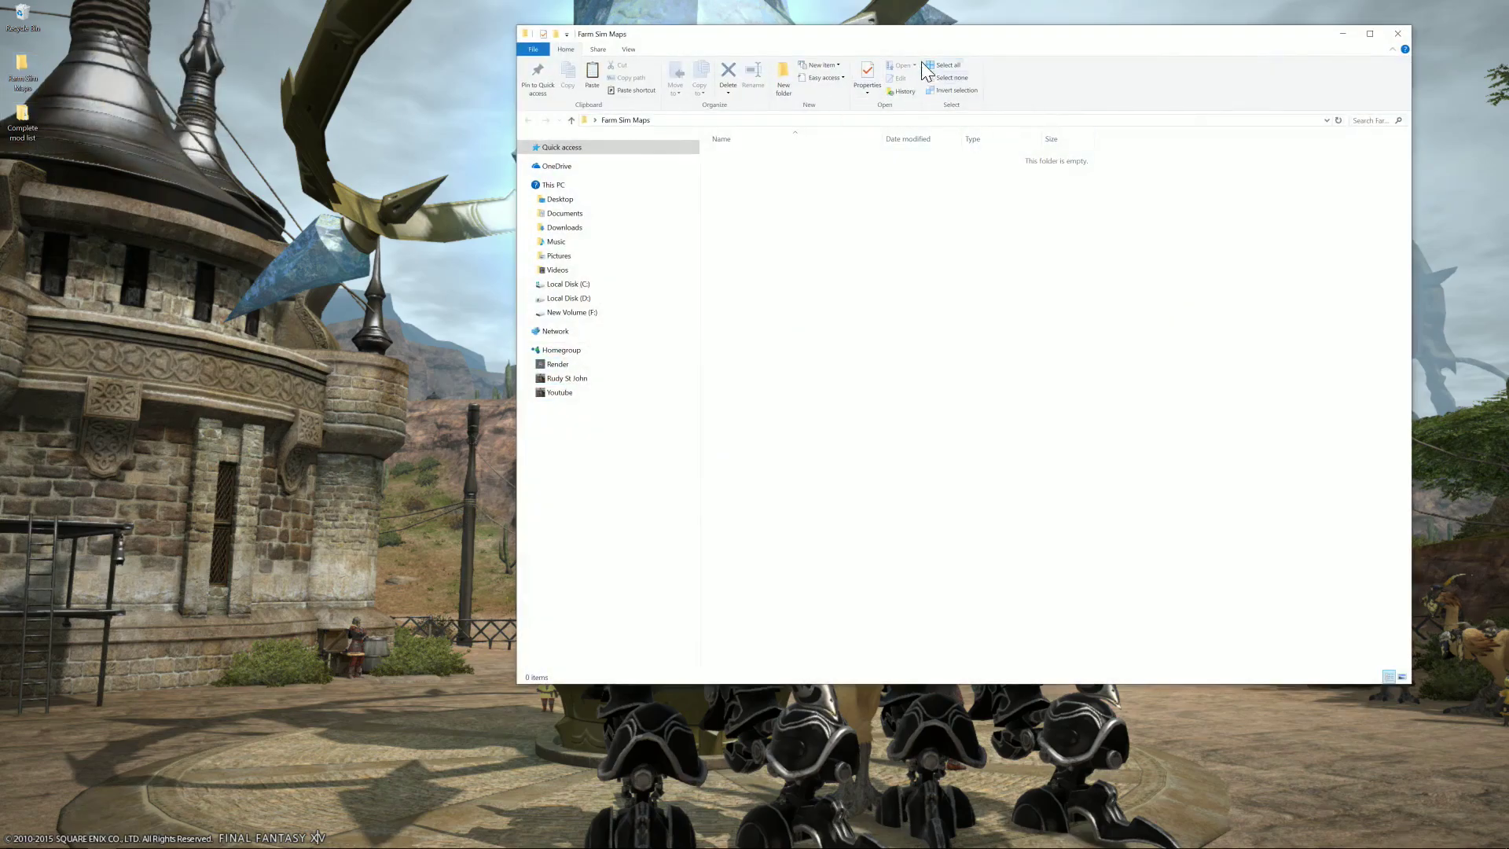
drag(904, 39, 411, 139)
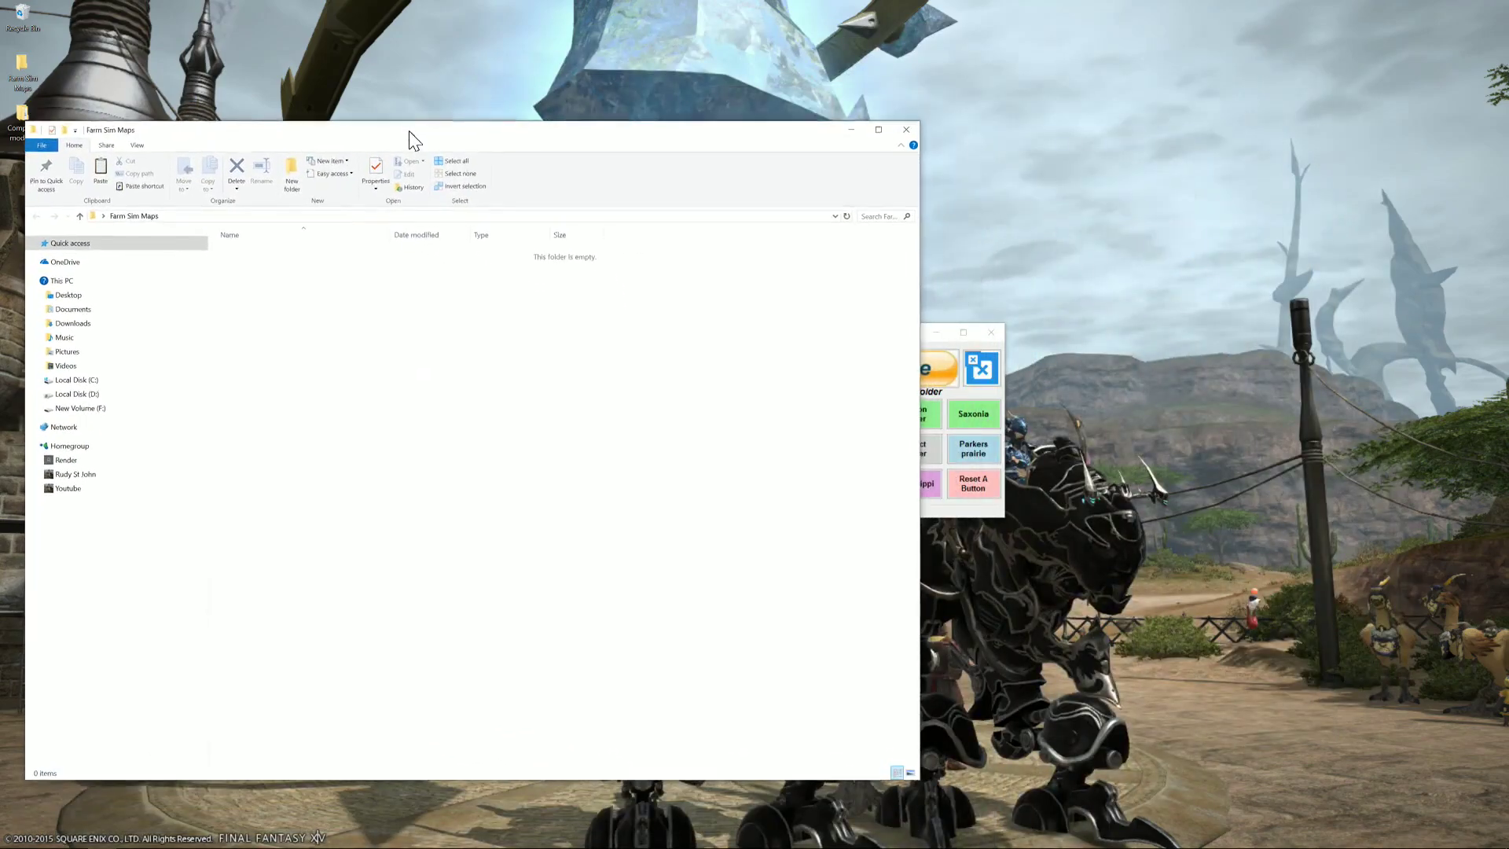
drag(916, 257, 636, 268)
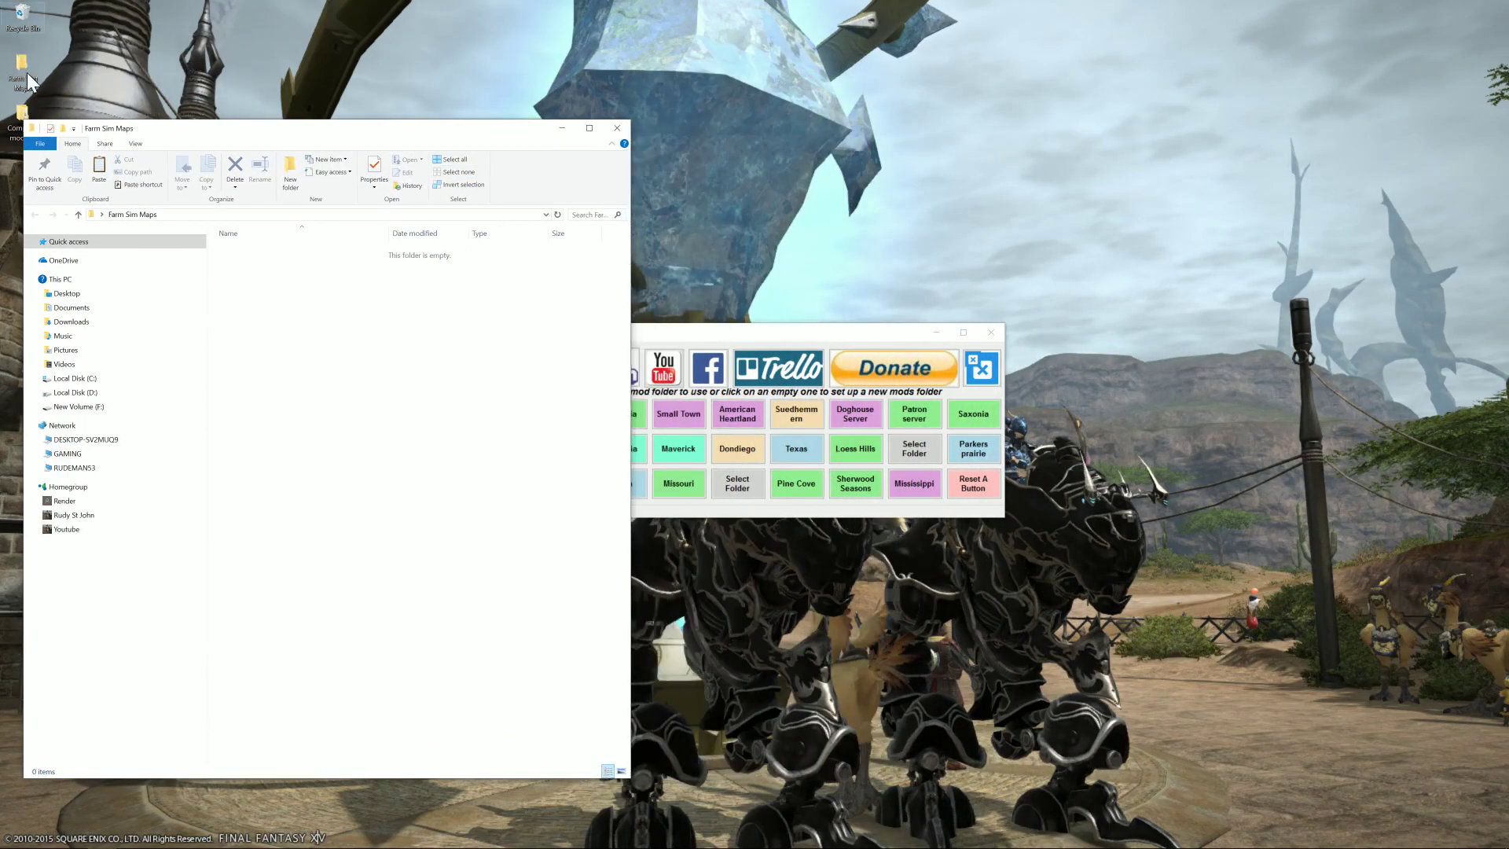
drag(155, 132, 145, 157)
double_click(22, 120)
drag(313, 170, 964, 152)
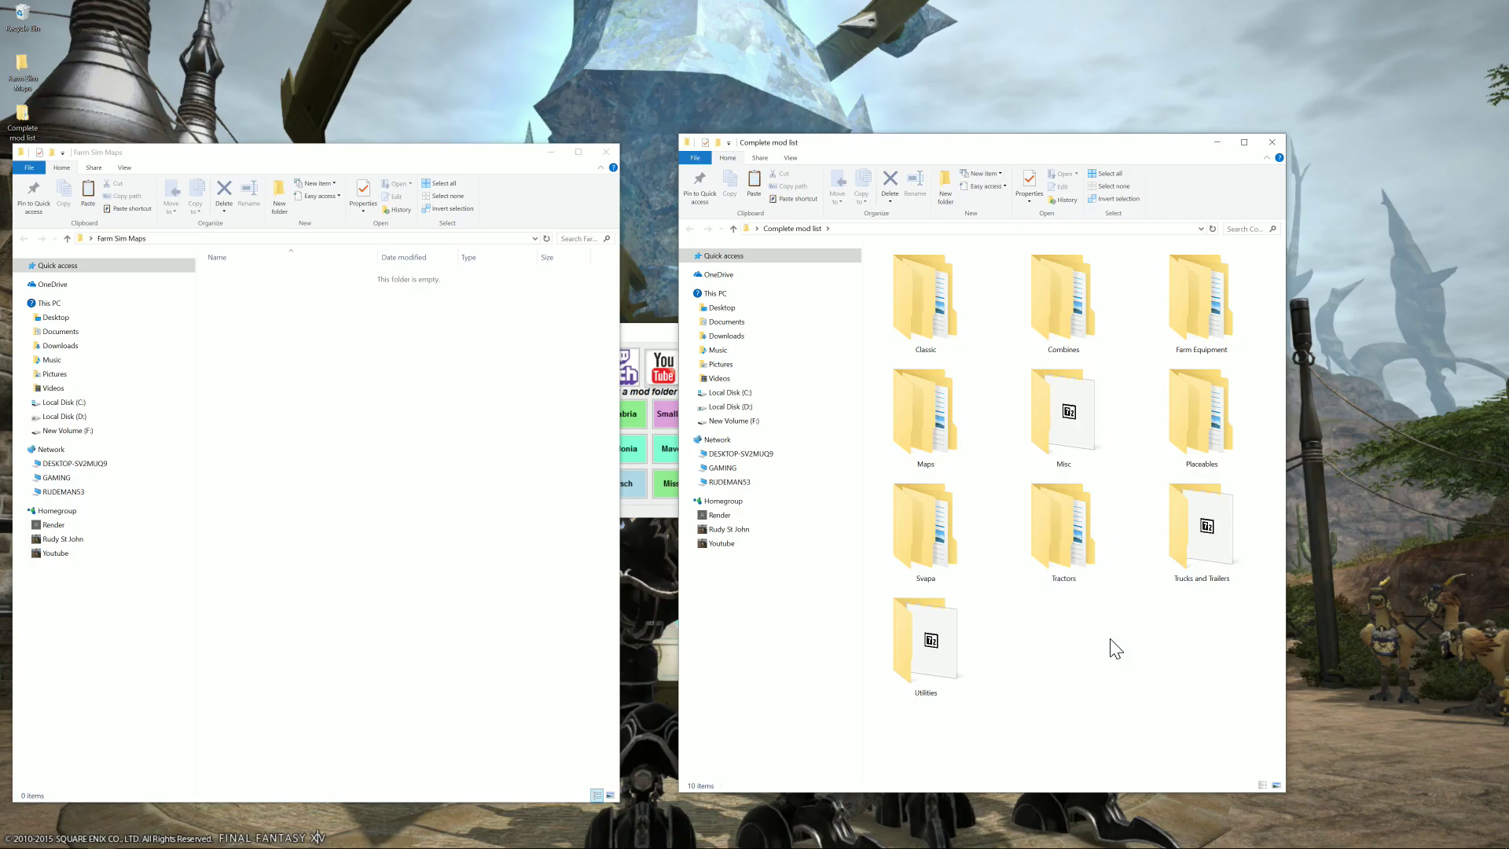
Step: Create a new folder named "Chellington" inside Farm Sim Maps
right_click(278, 337)
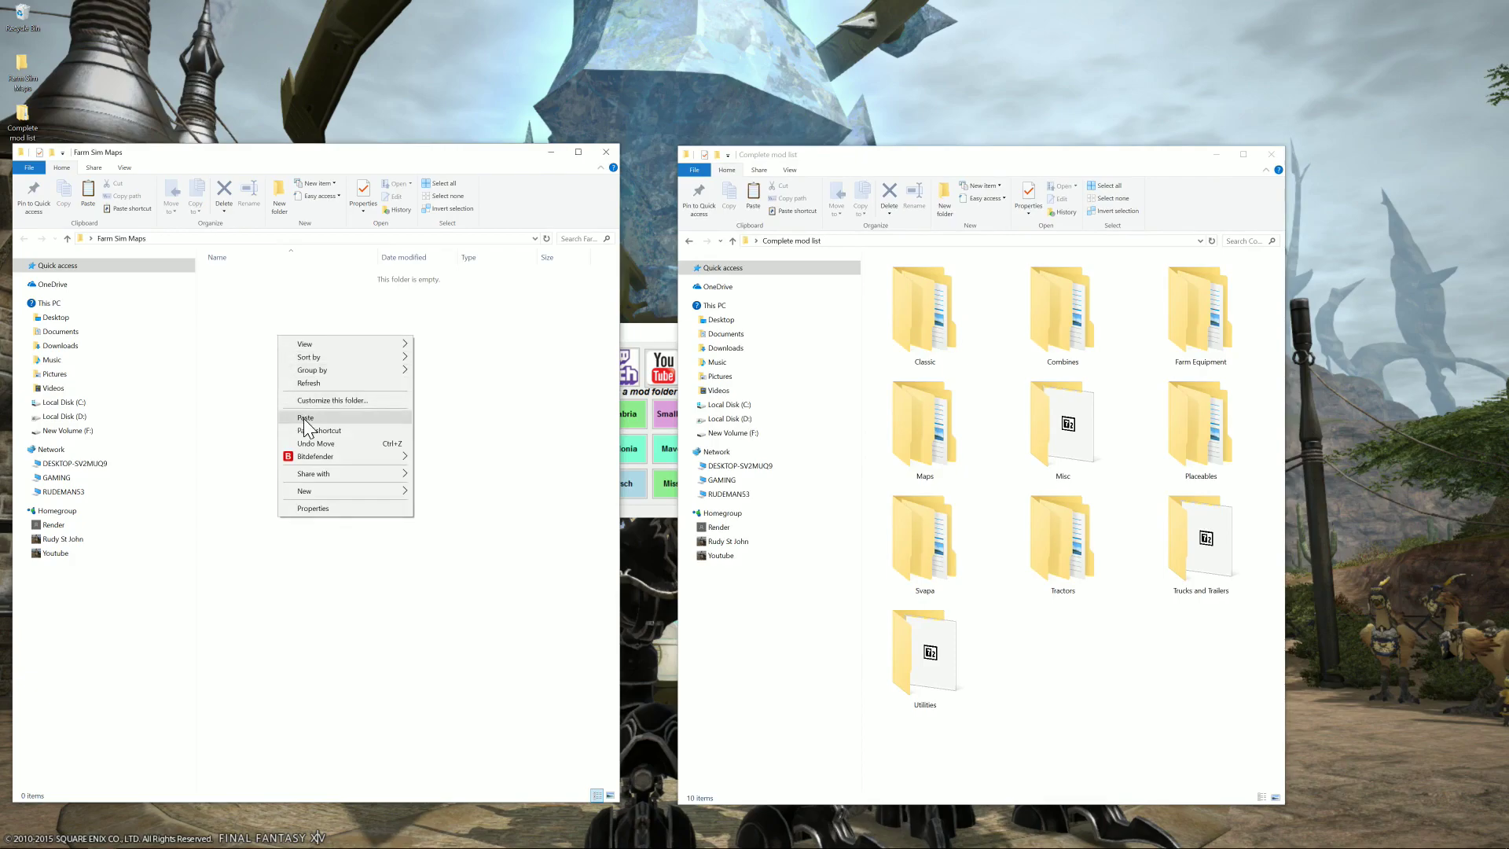
mouse_move(311, 492)
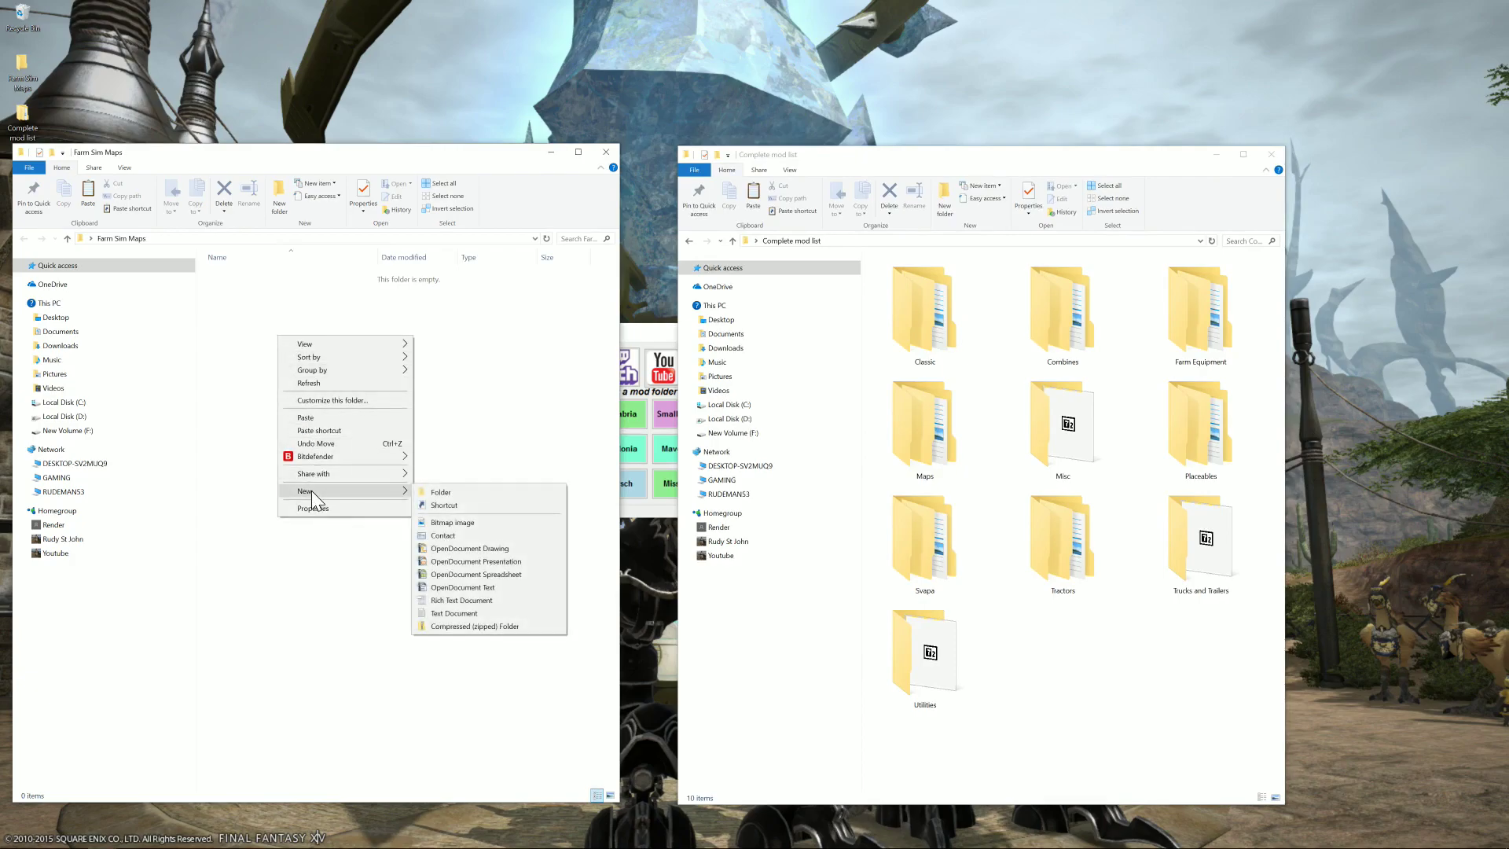
click(431, 491)
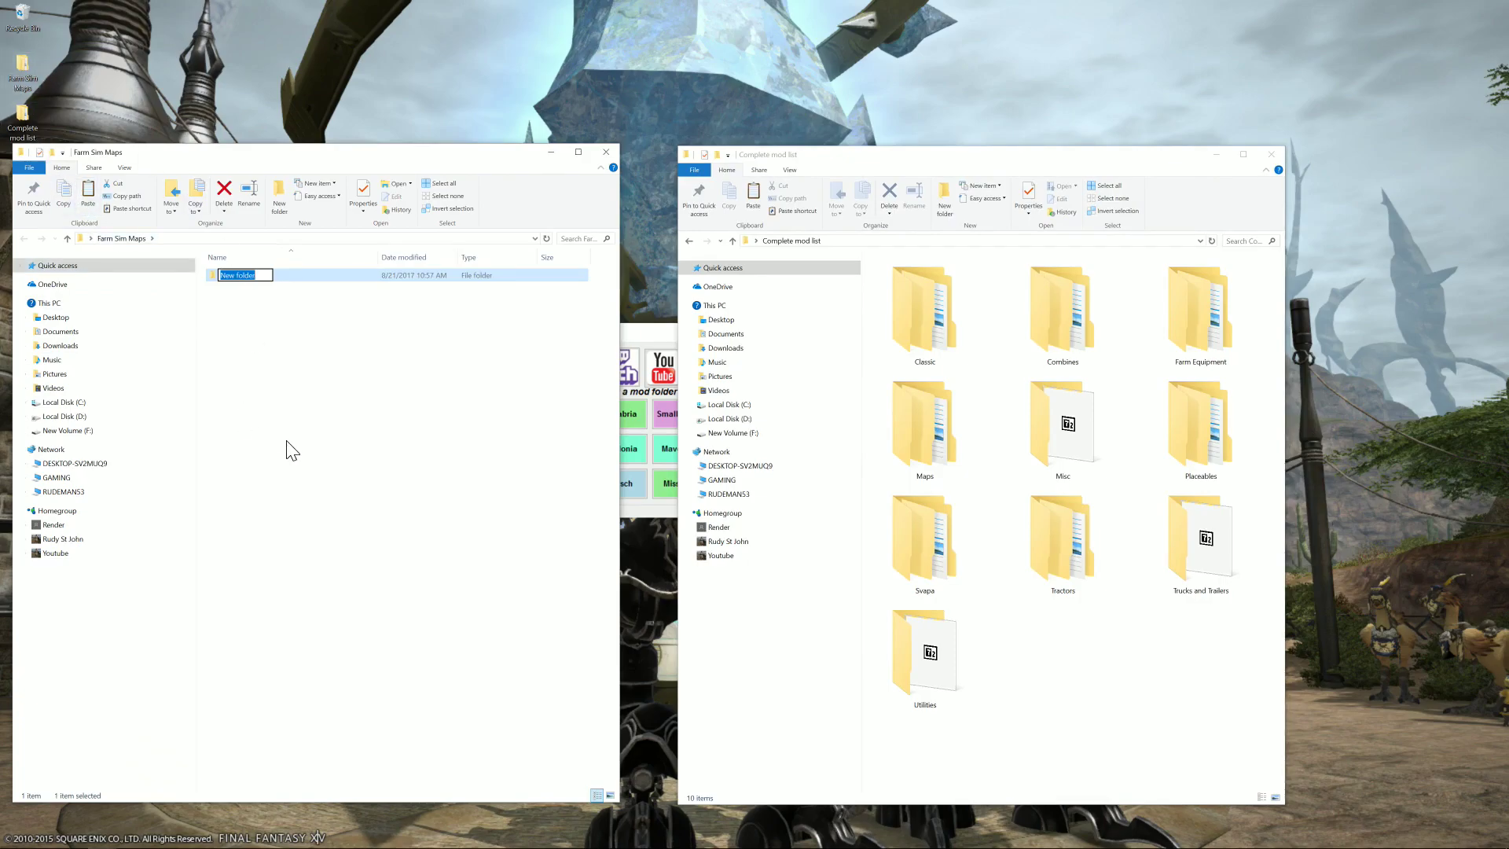
text(Chellington)
key(Return)
Step: Show the Farm Sim Maps contents as extra large icons and open the Chellington folder
click(124, 167)
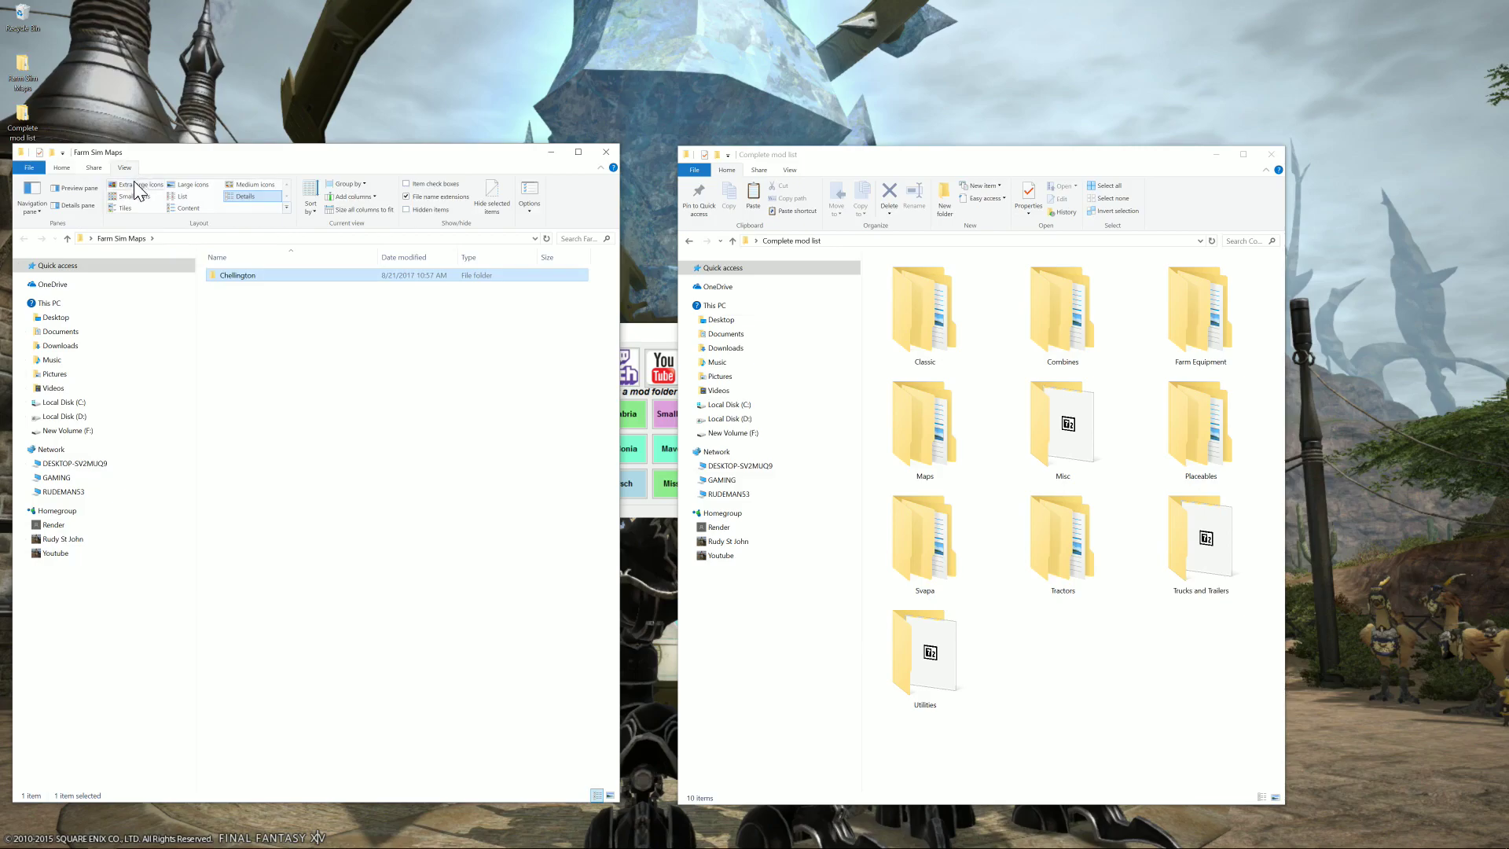
click(138, 185)
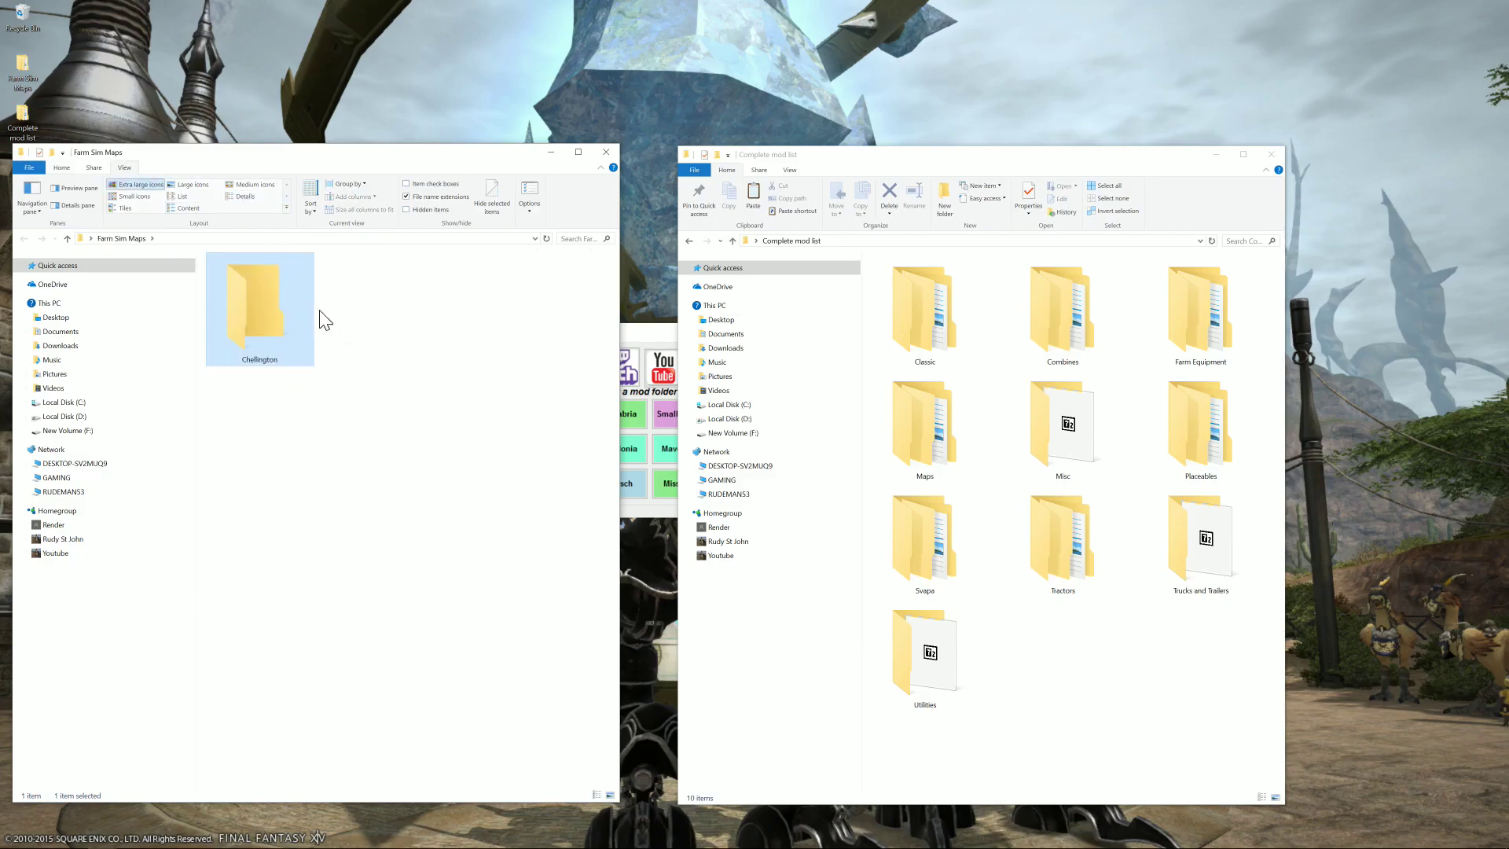
double_click(292, 322)
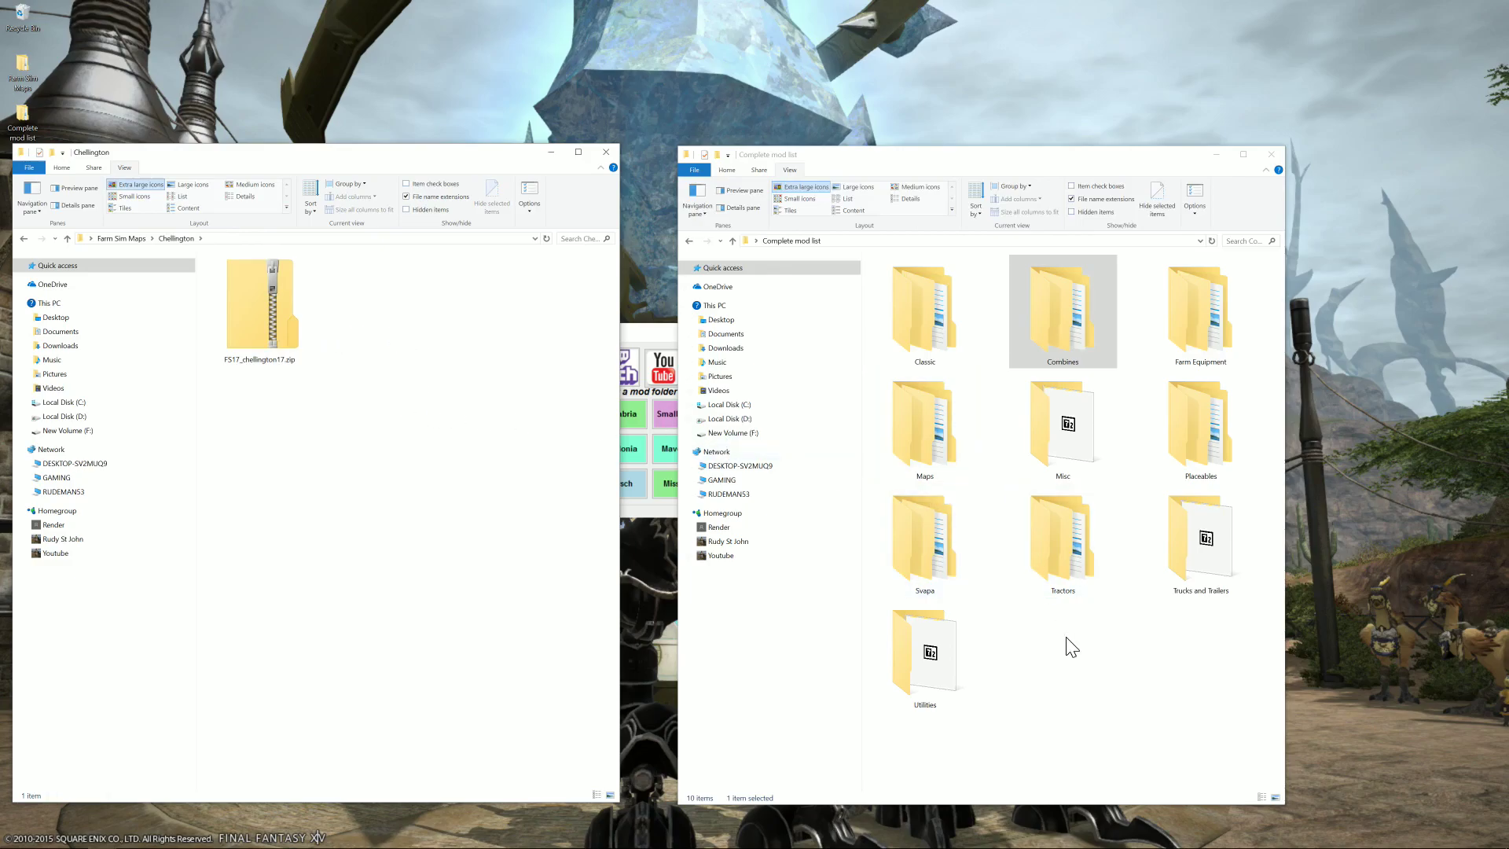
Step: Copy FS17_catLexion_skinned_ModLandNet.zip from the Combines folder of the mod list into the Chellington folder
double_click(1054, 308)
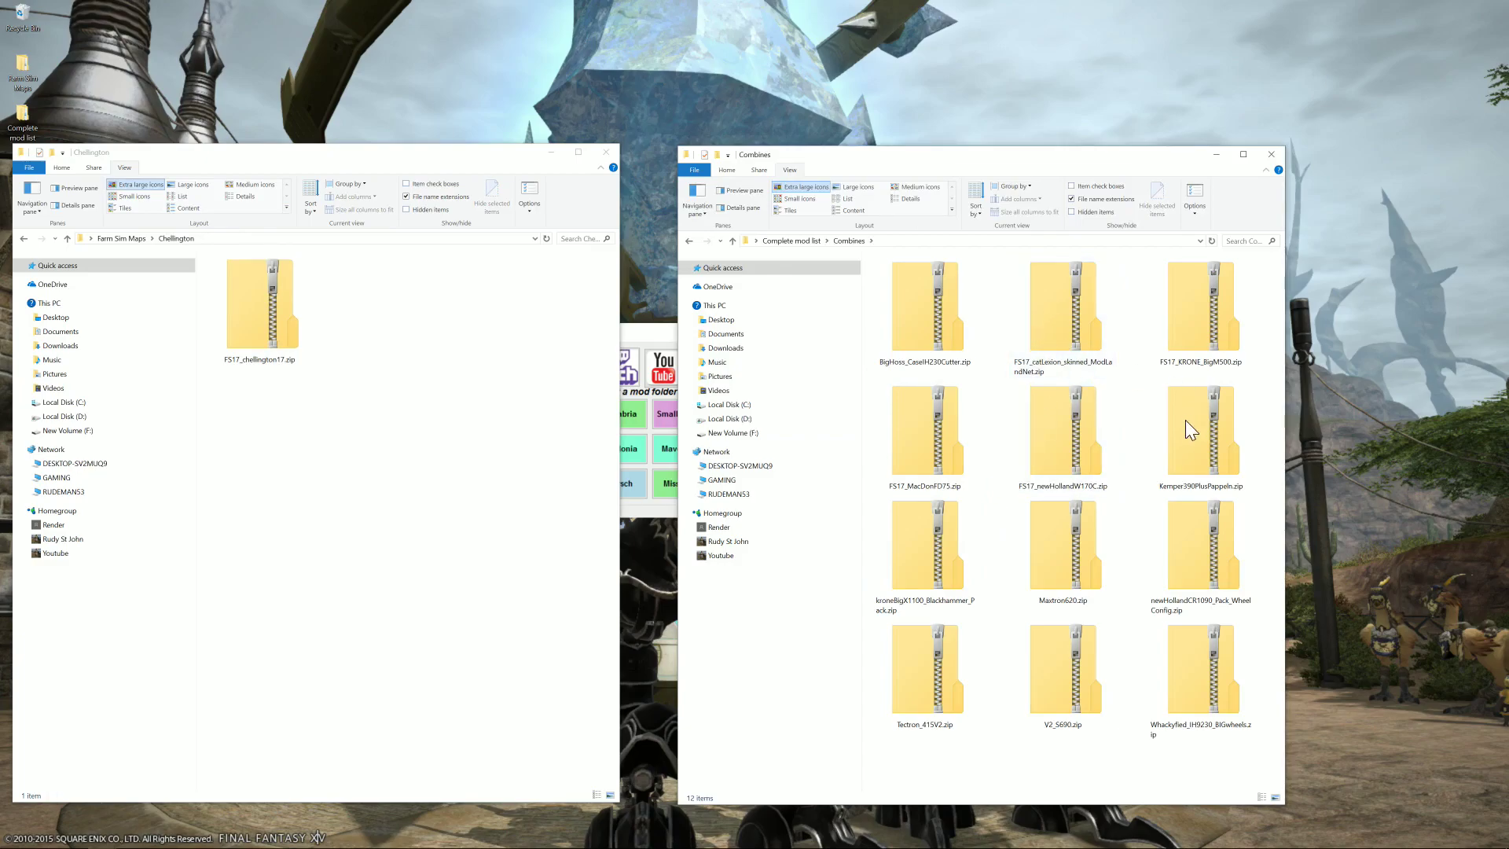
click(1069, 306)
drag(1068, 306, 1047, 346)
right_click(1056, 341)
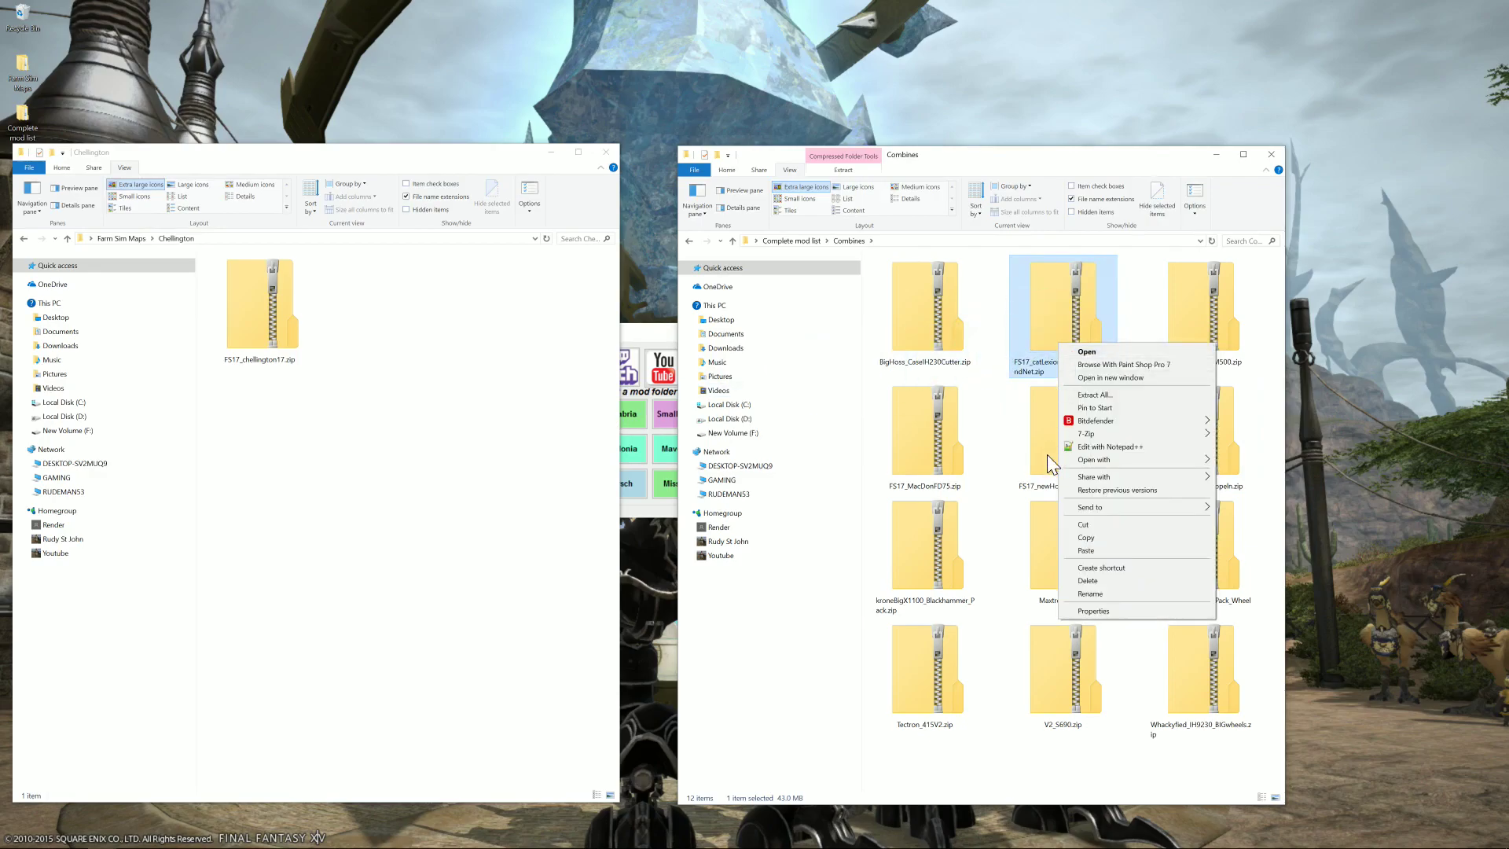
click(1085, 537)
right_click(384, 441)
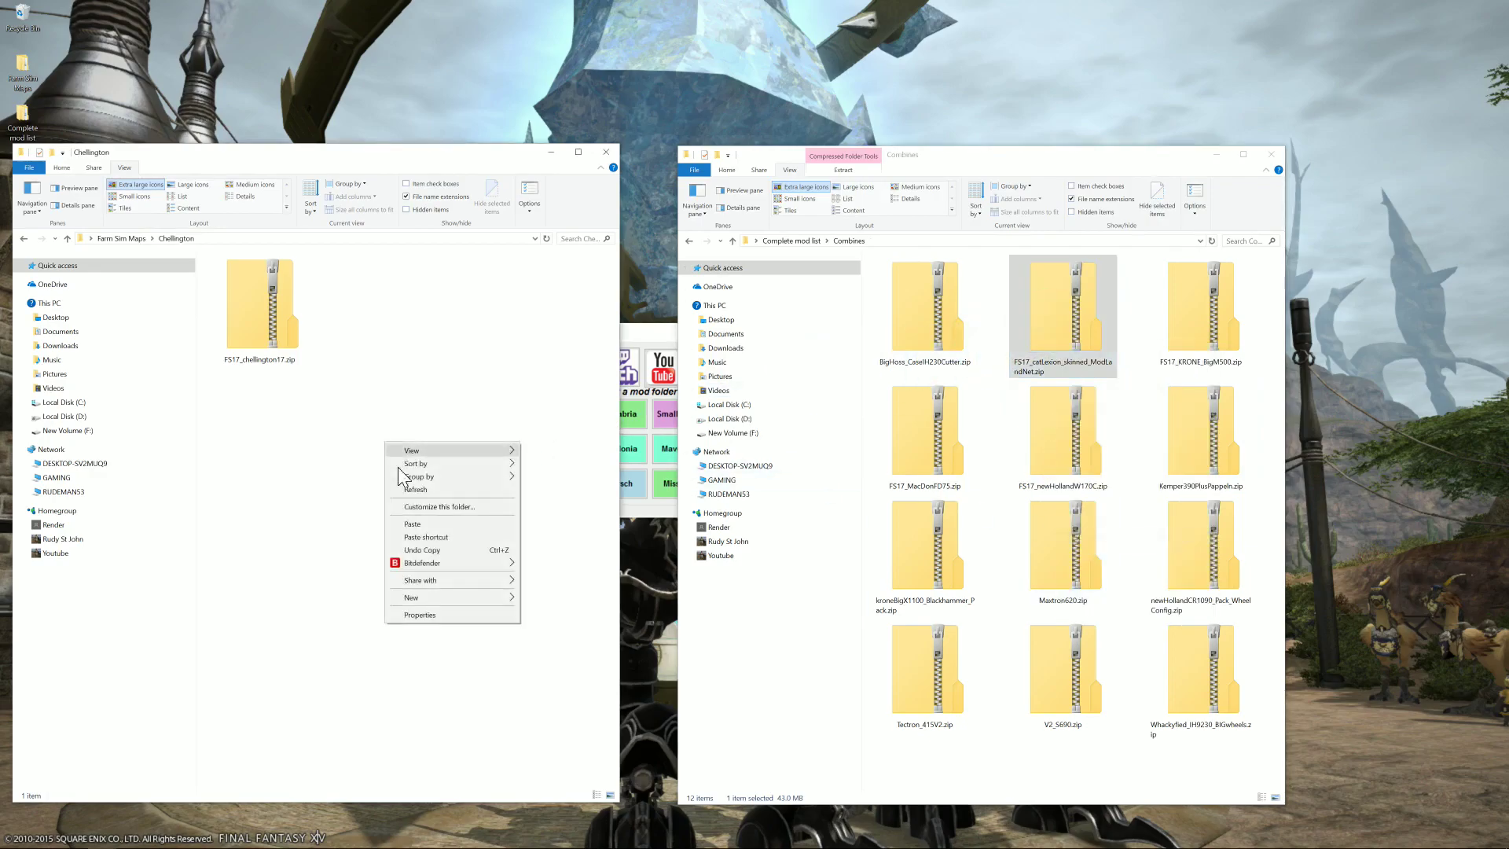
click(413, 523)
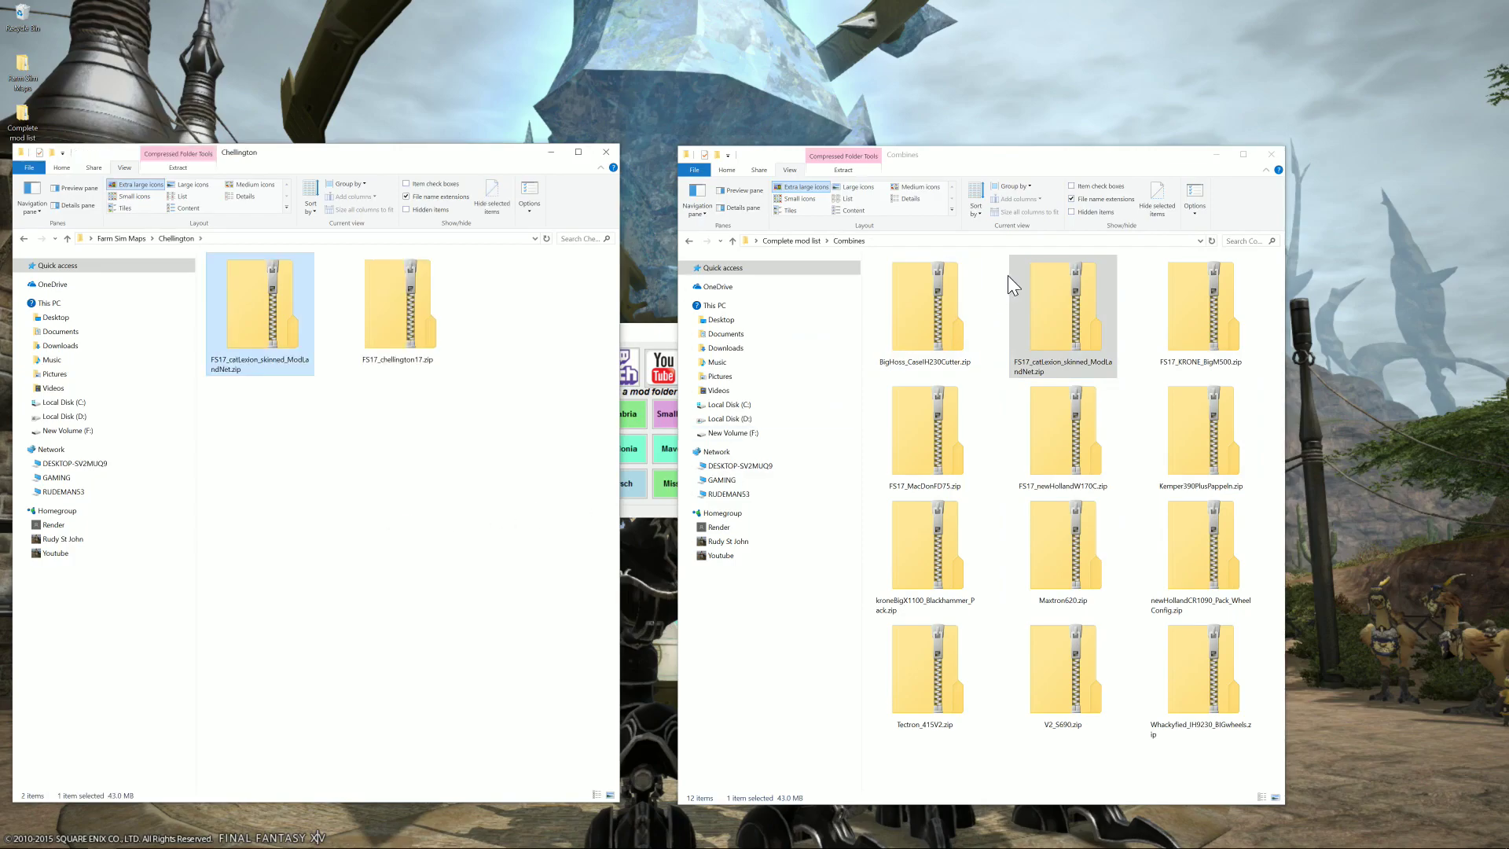
Step: Copy CaseSteiger9190.zip from the Tractors folder of the mod list into the Chellington folder
click(808, 241)
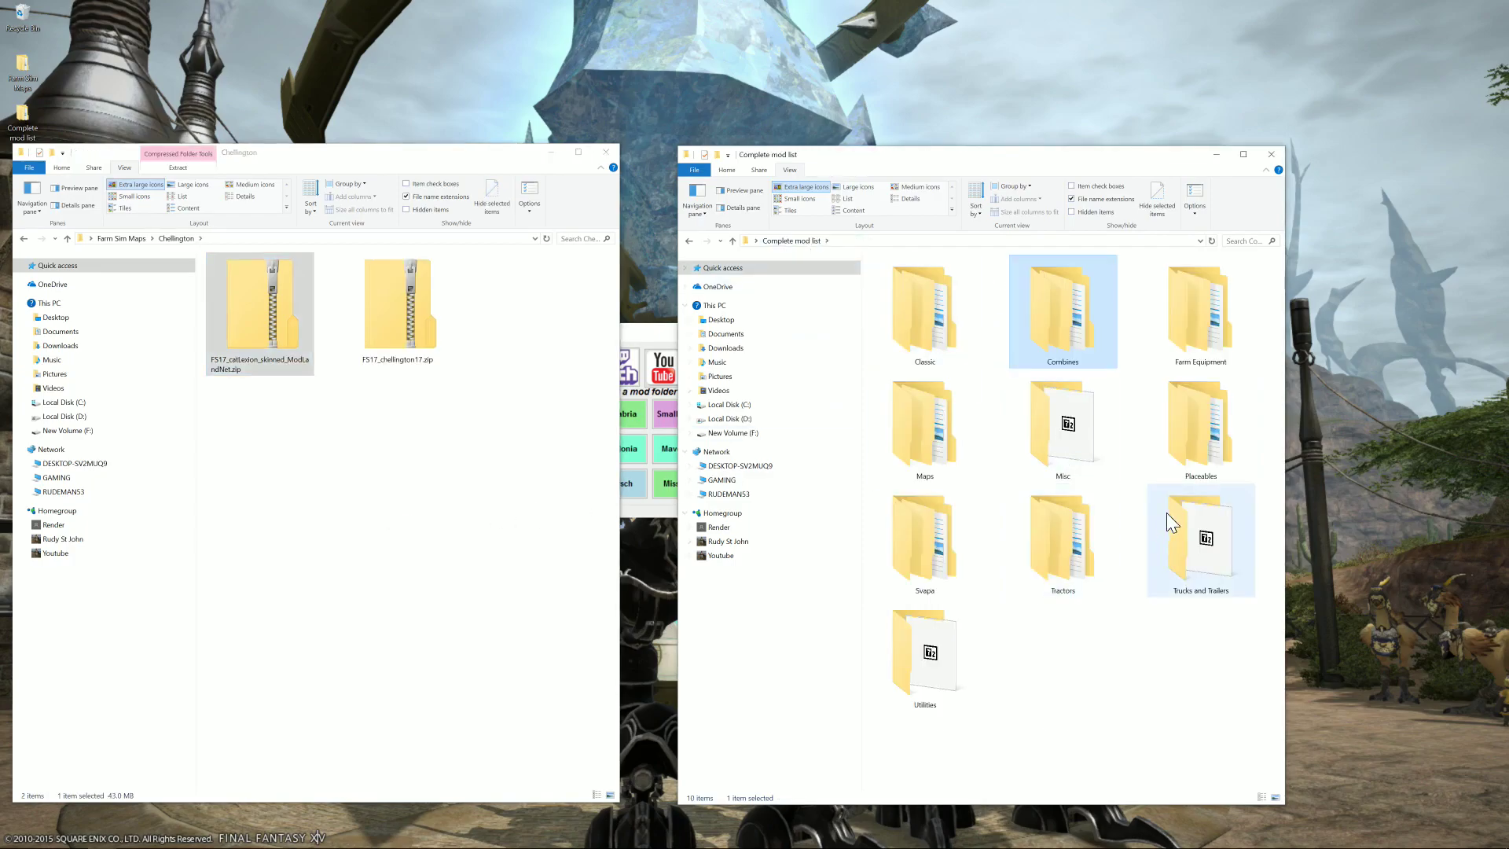
double_click(1066, 538)
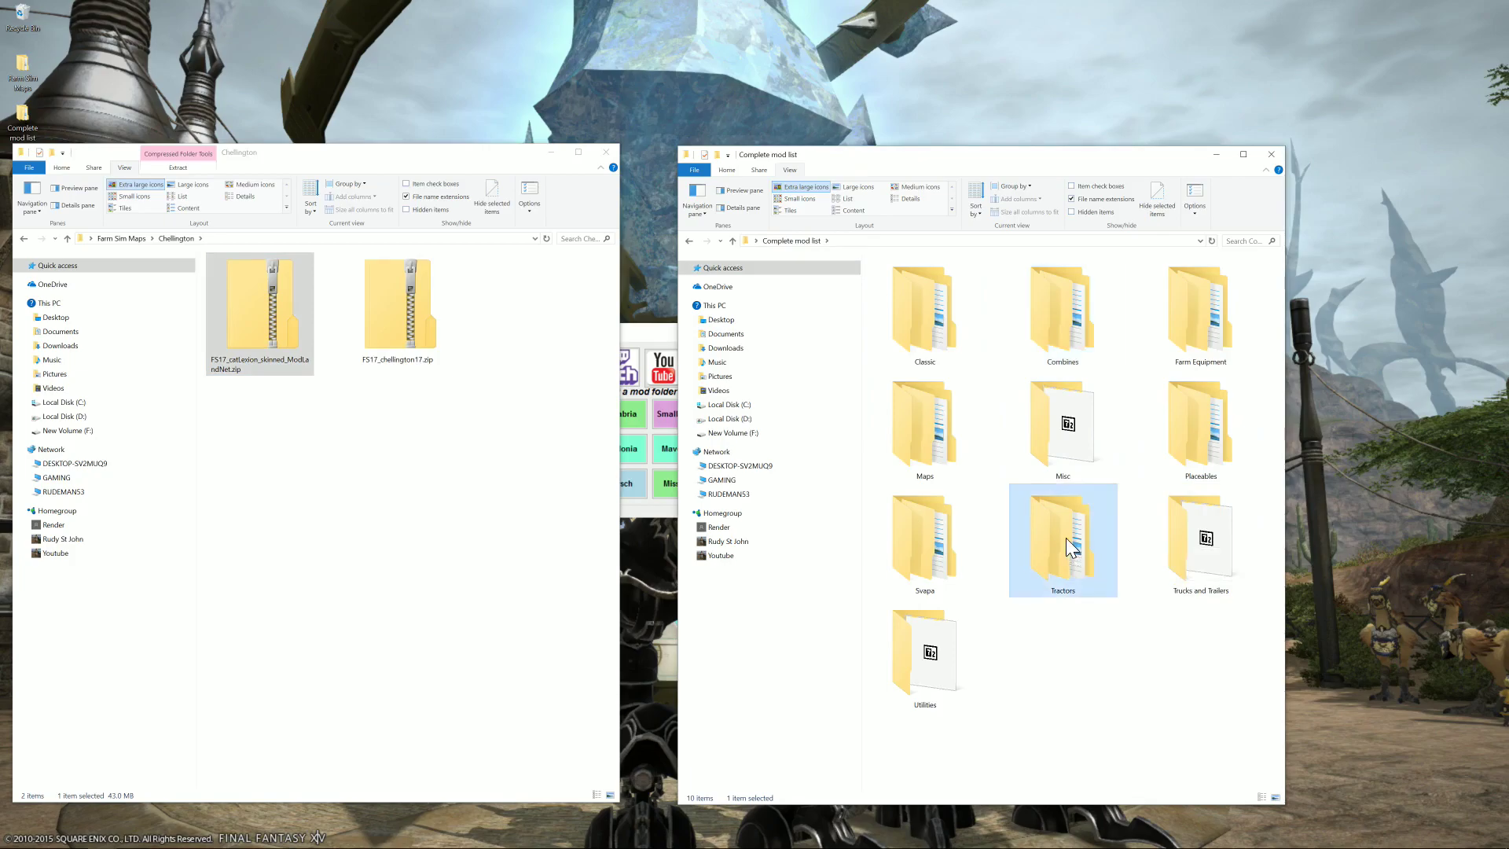
click(805, 187)
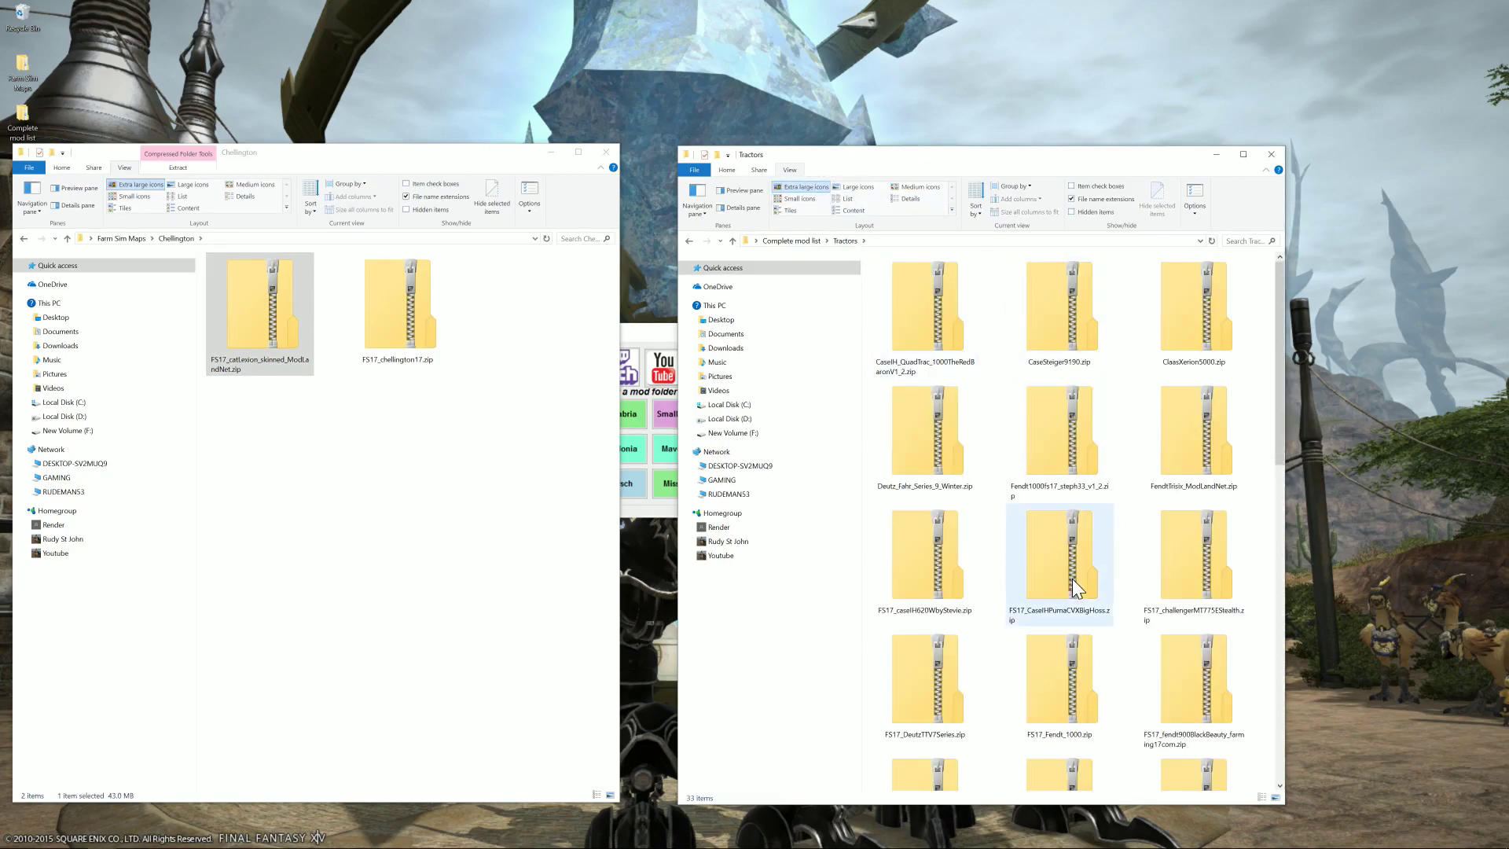
right_click(1054, 309)
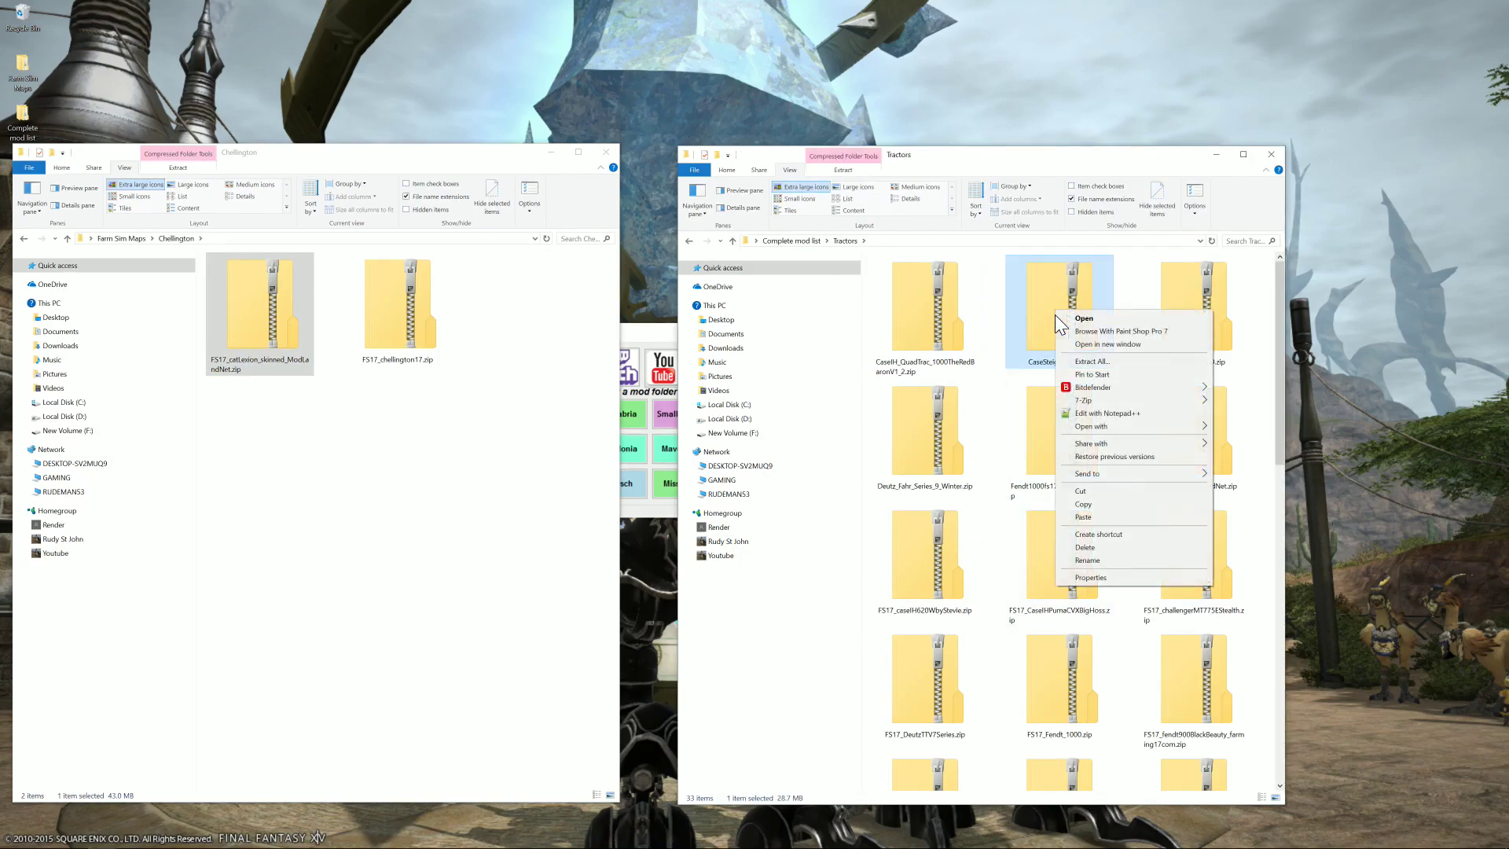
click(1083, 504)
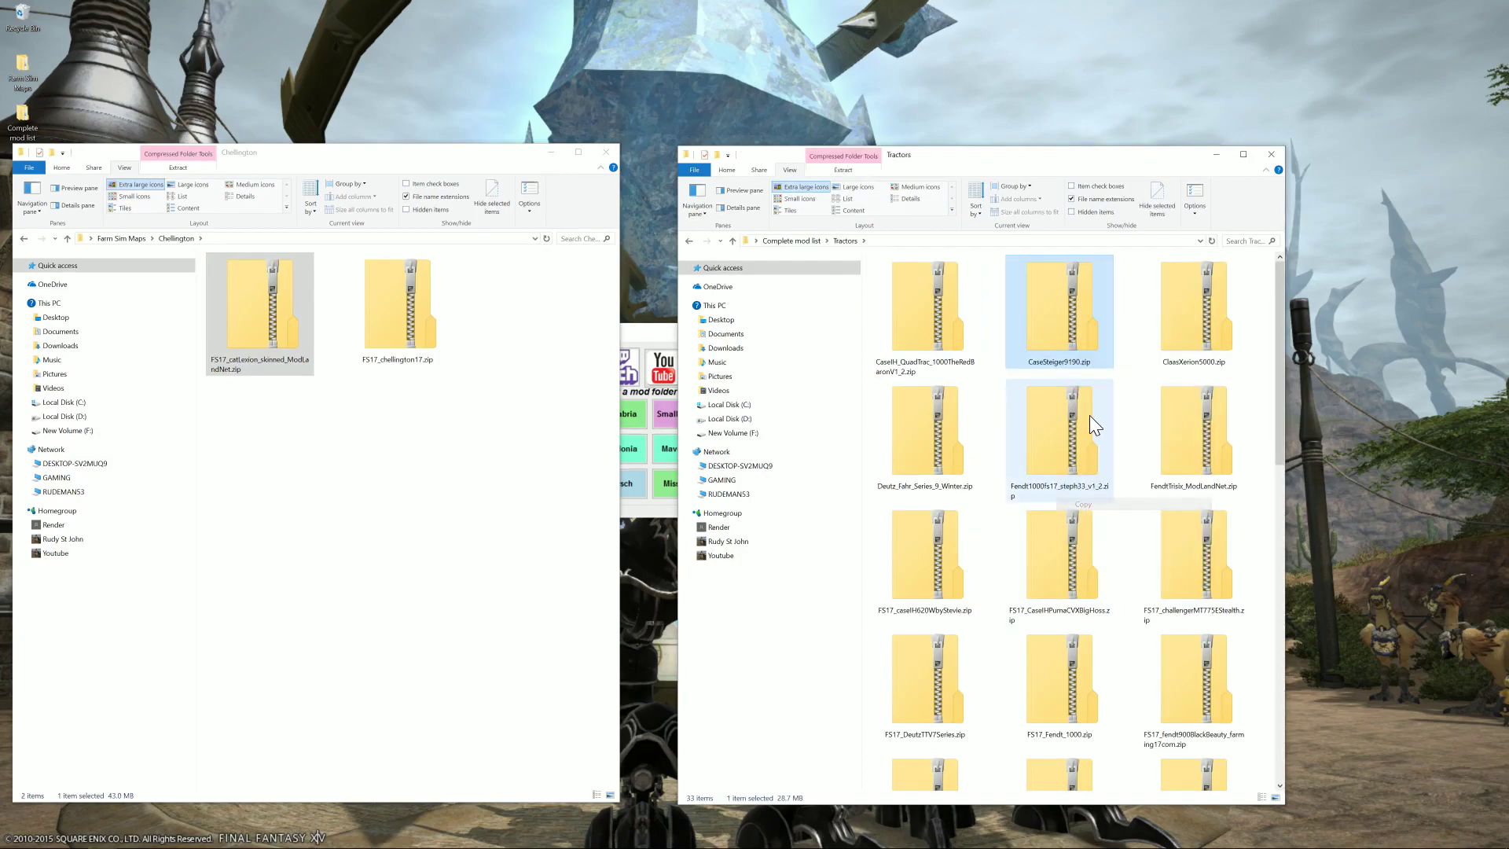
right_click(433, 454)
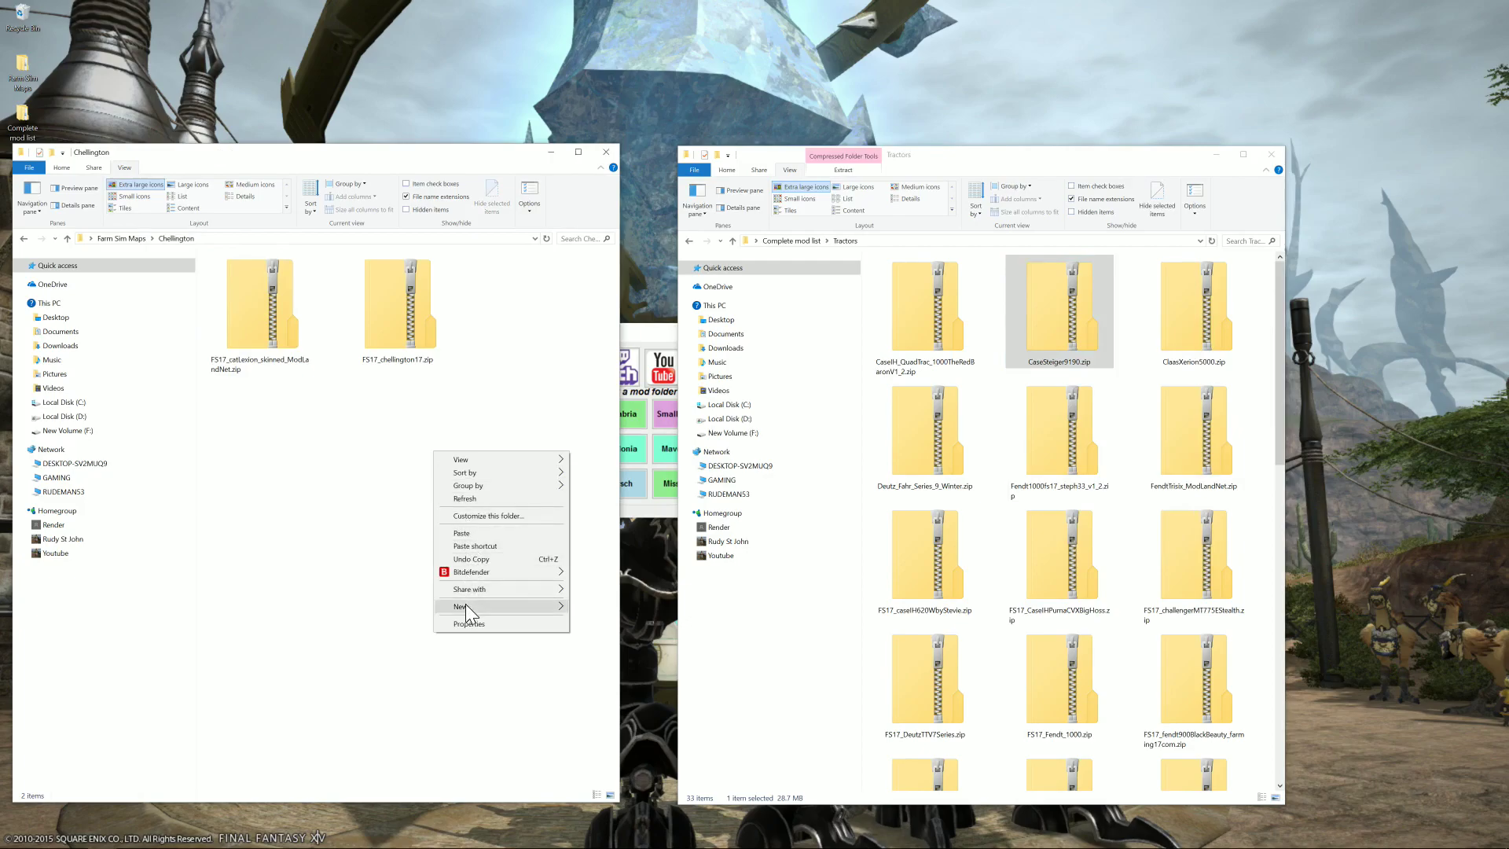
click(457, 532)
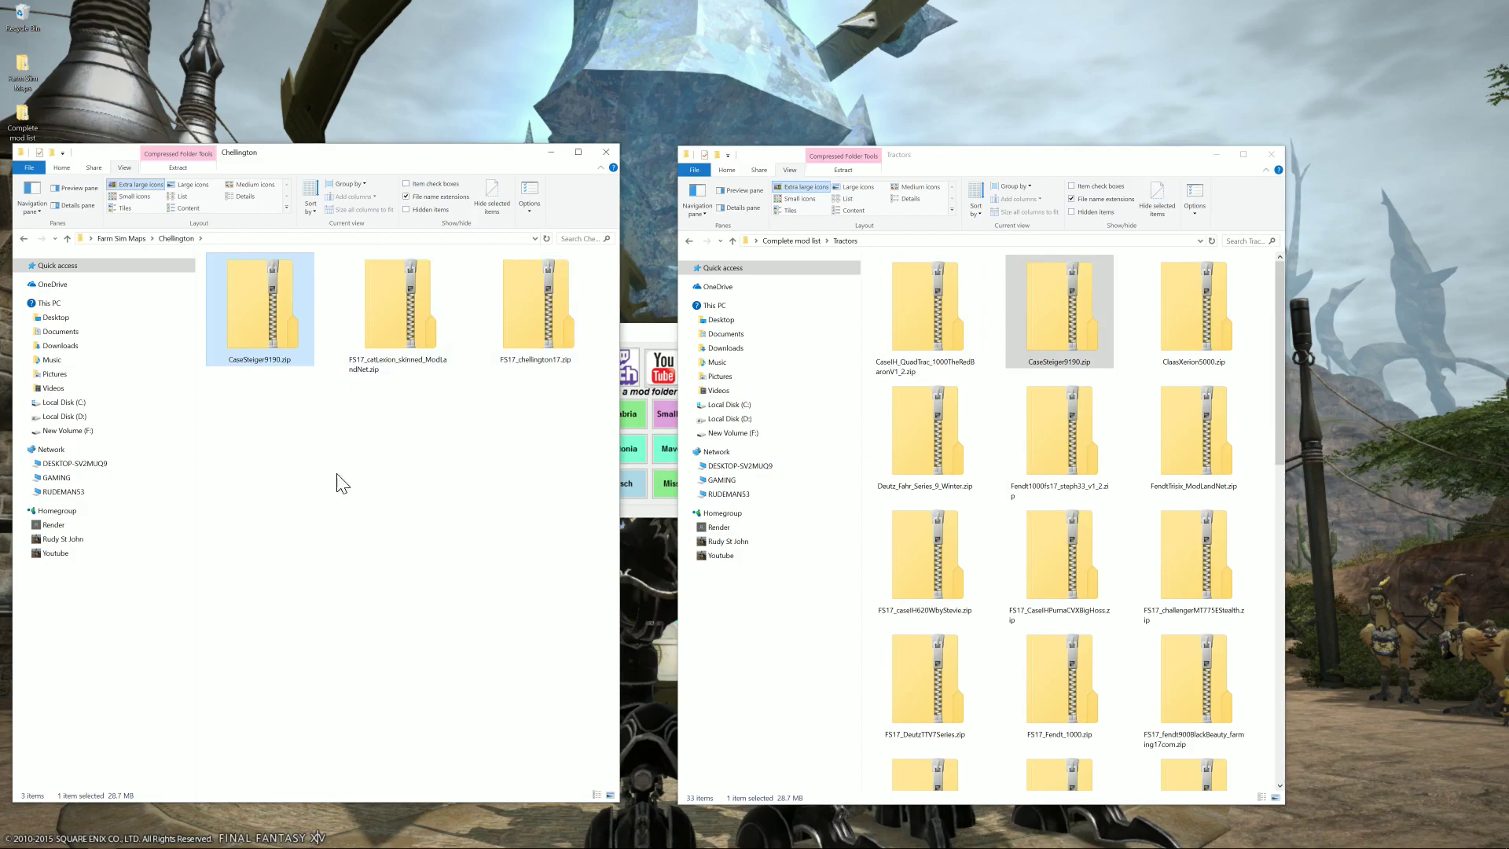
Step: Close both folder windows and assign Farm Sim Maps > Chellington to the empty slot beside Parkers prairie in FS17_MFS+
click(1269, 160)
click(606, 152)
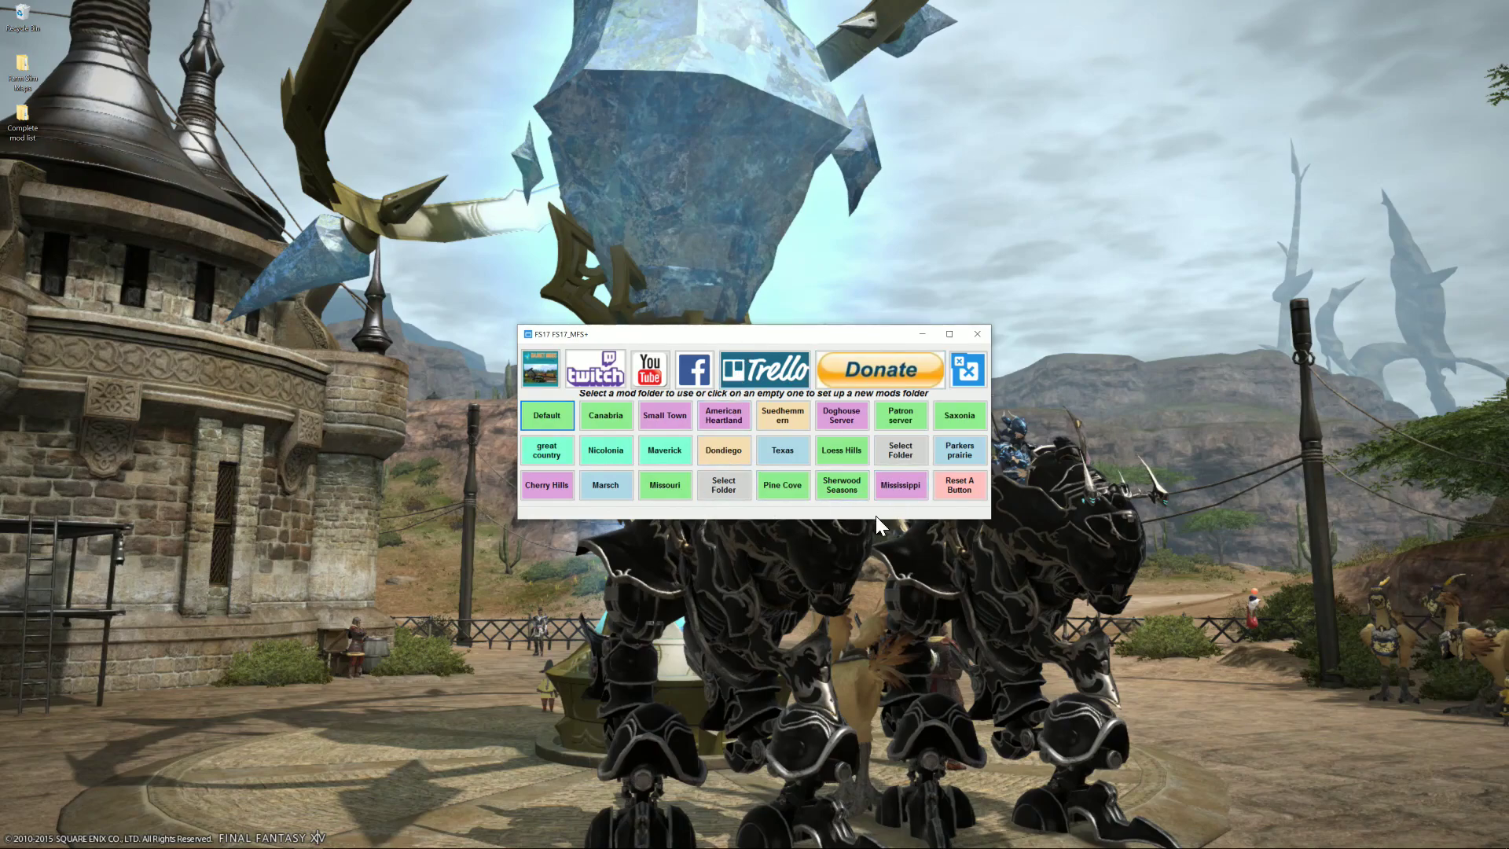
click(899, 448)
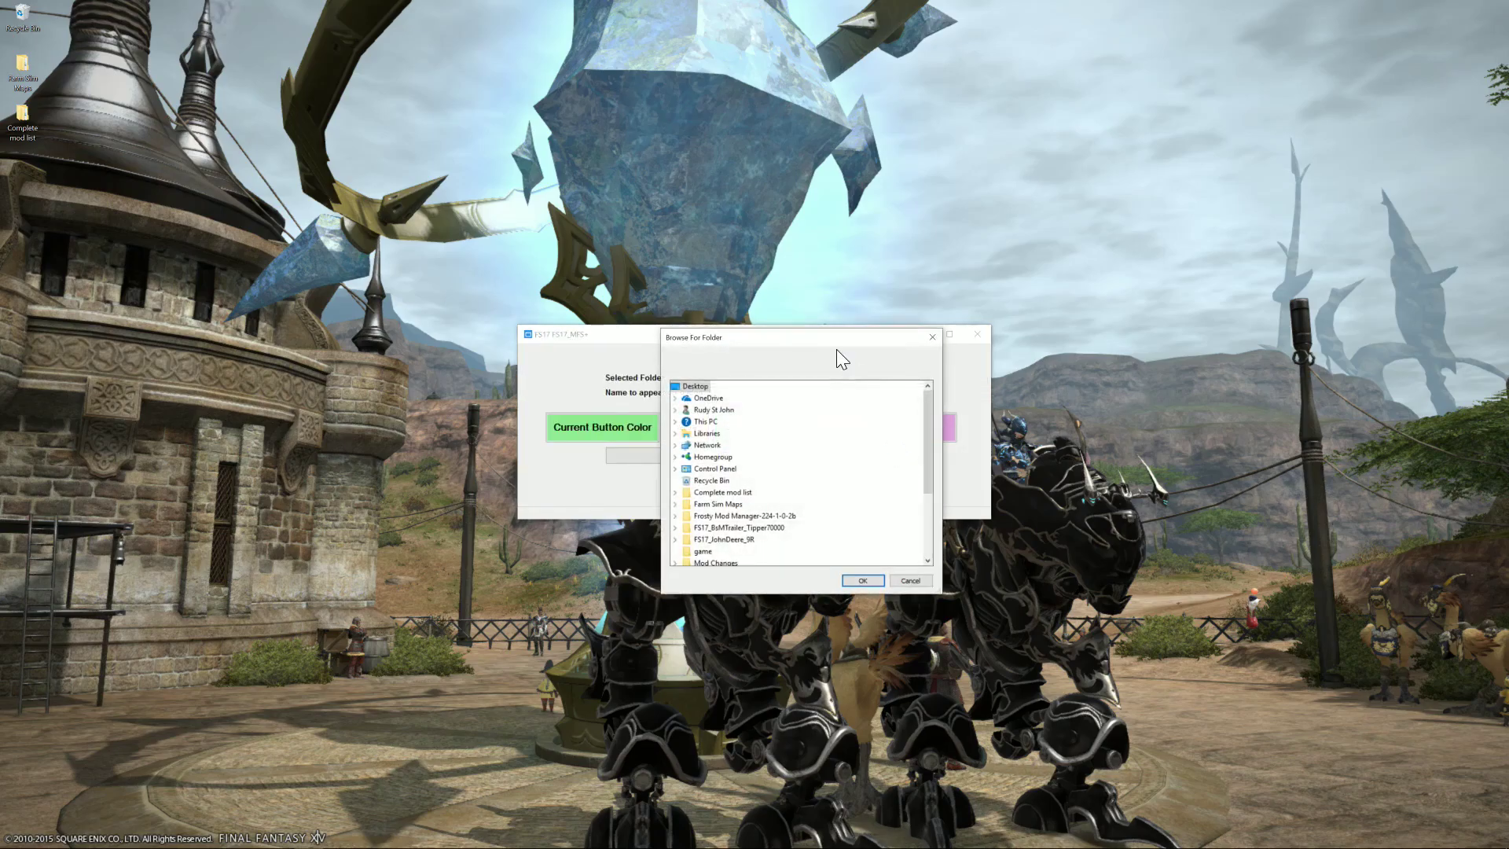
double_click(710, 511)
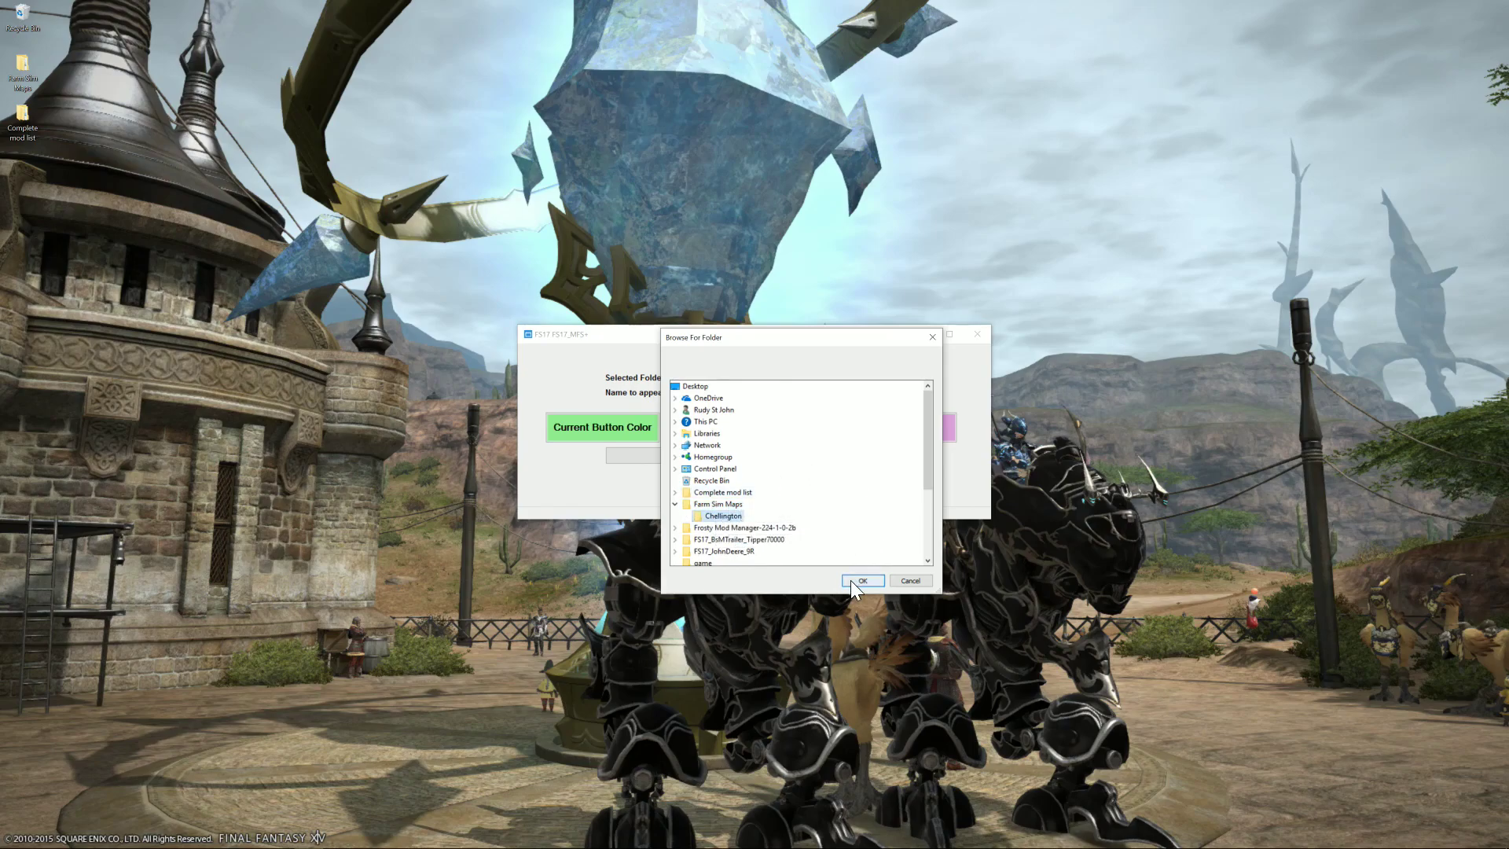
click(851, 580)
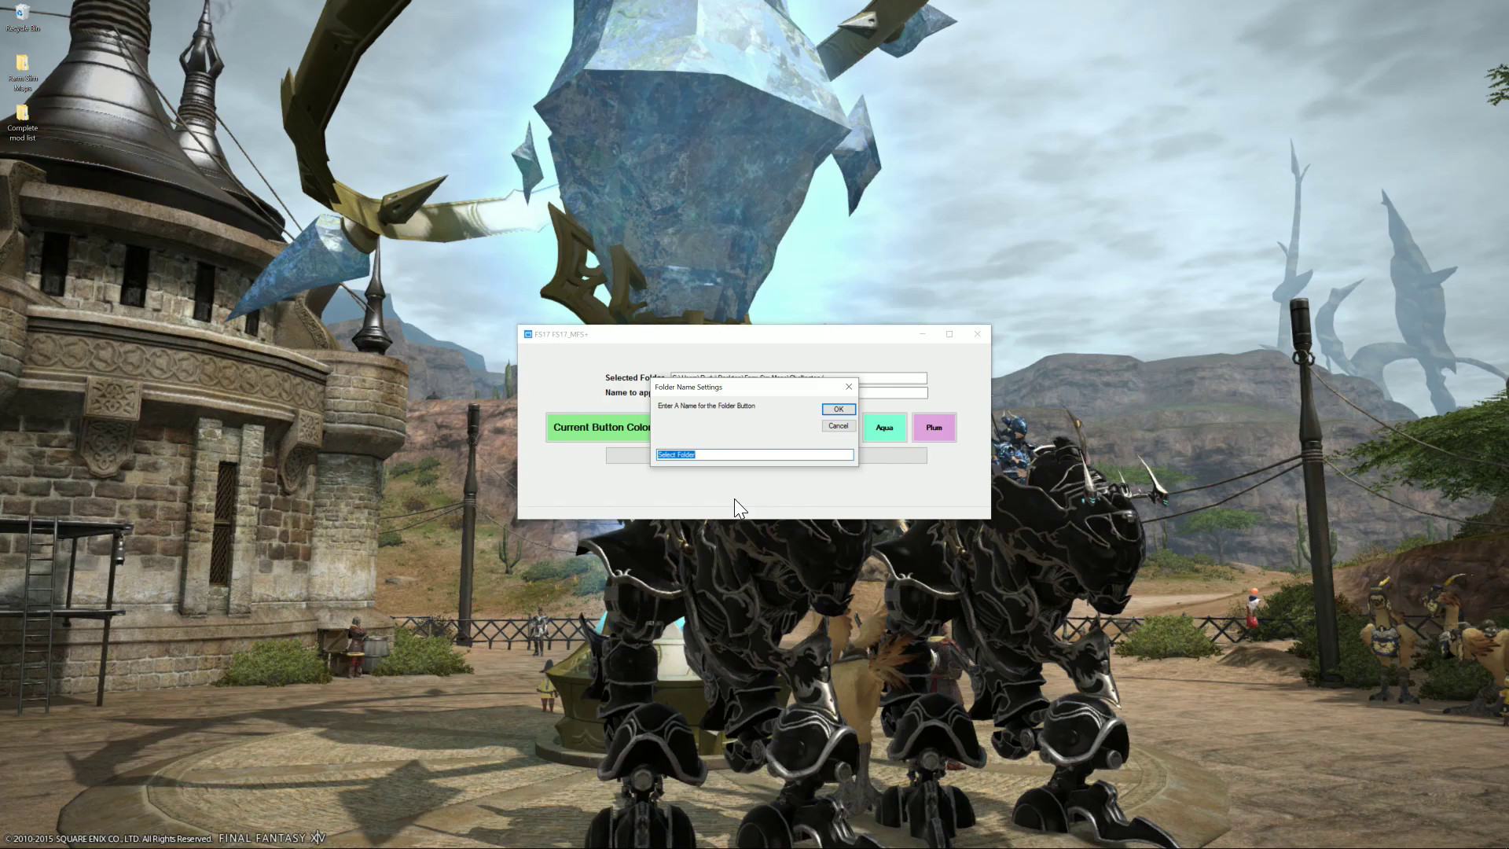
Step: Name the new mod folder button "Chellington", colour it Plum and finish its setup
text(Chellingtor)
click(835, 408)
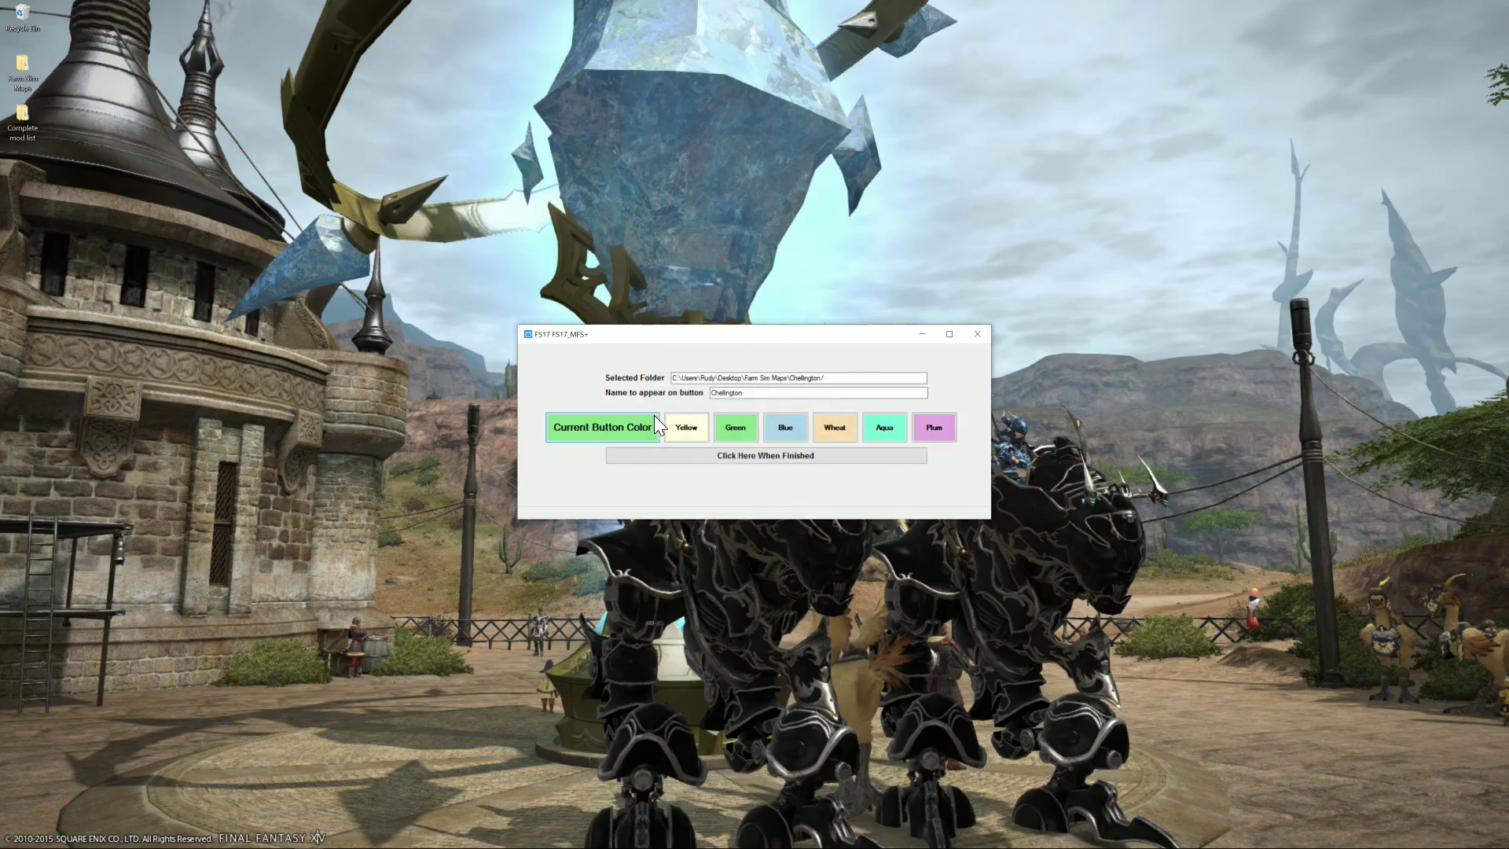
click(929, 431)
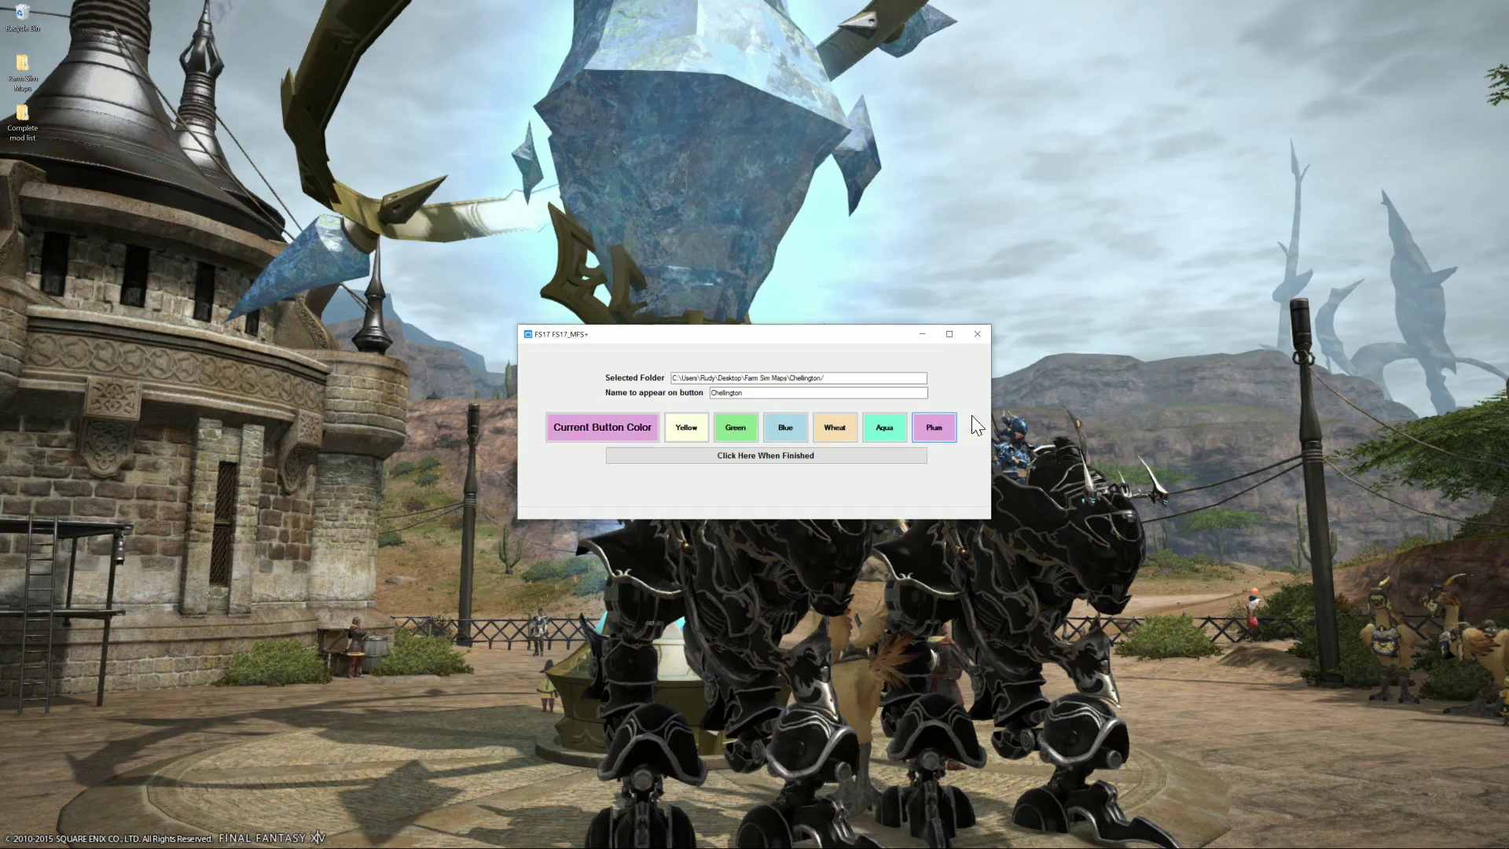
click(767, 456)
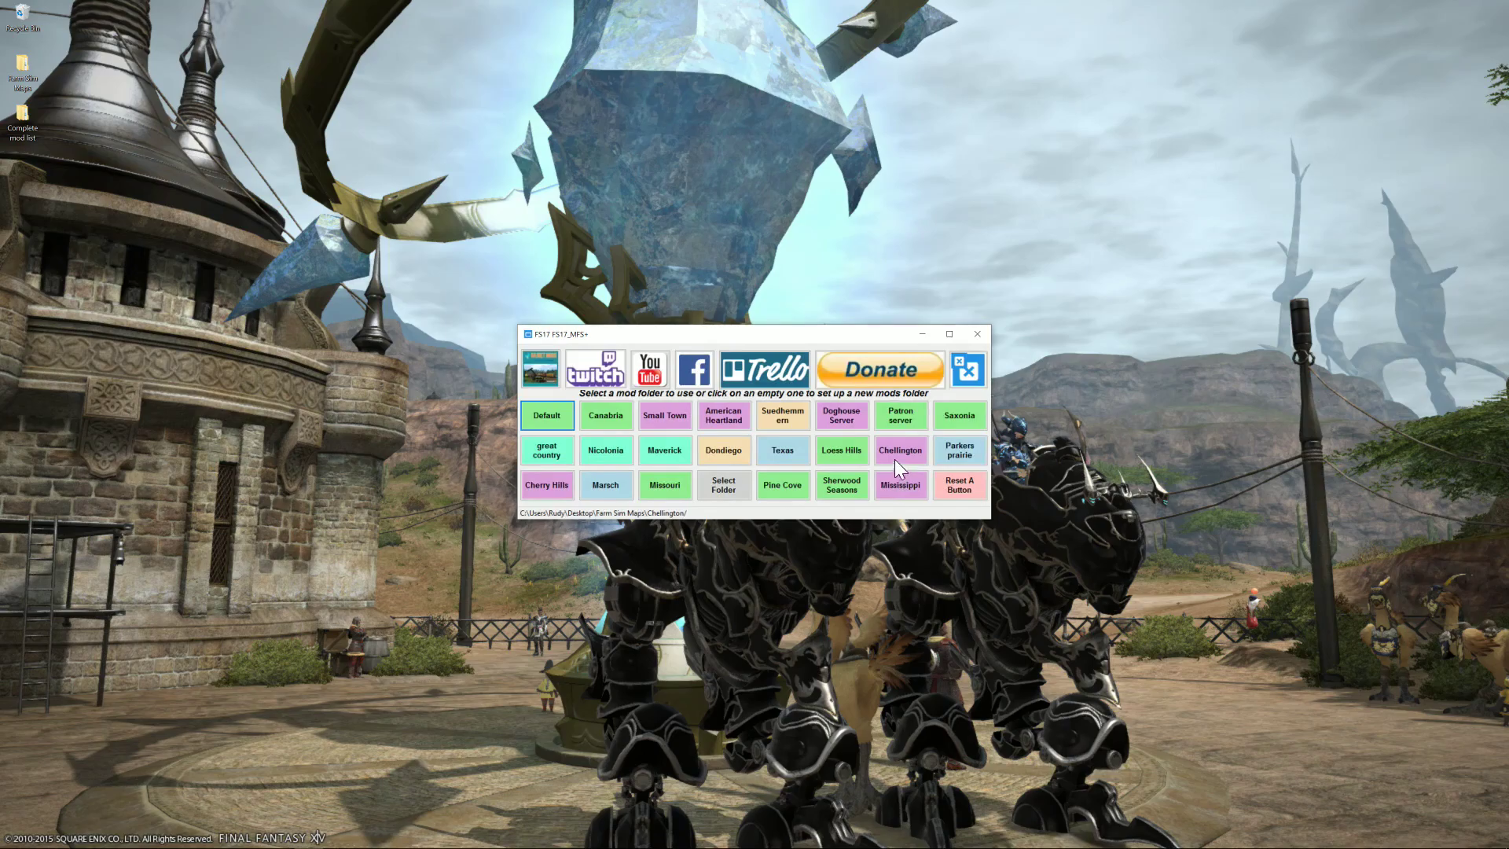
Step: Select Chellington as the mod folder to use and launch Farming Simulator 17 from the desktop Games group
double_click(962, 703)
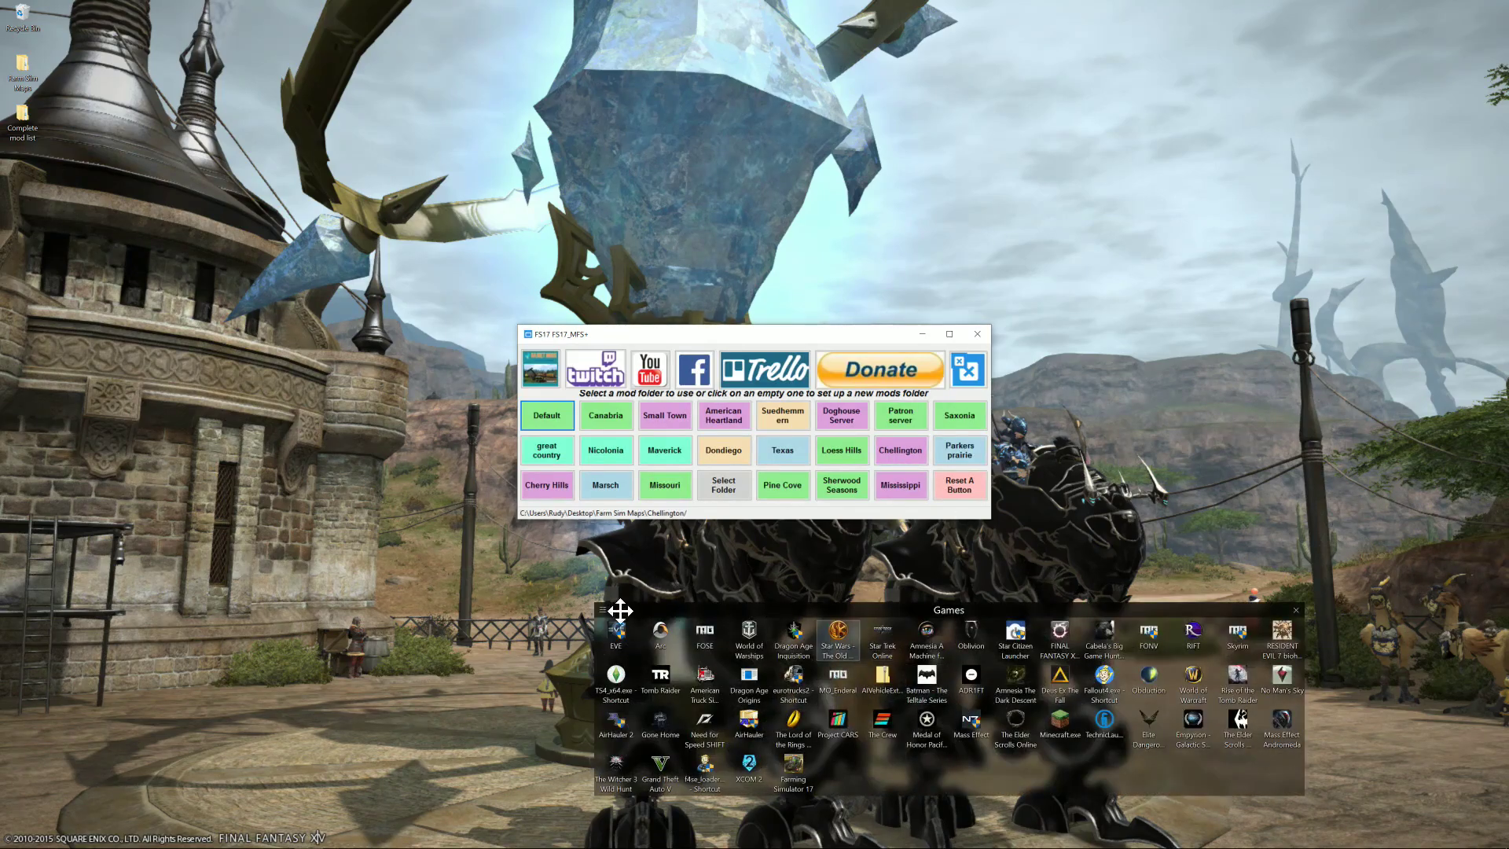
click(512, 602)
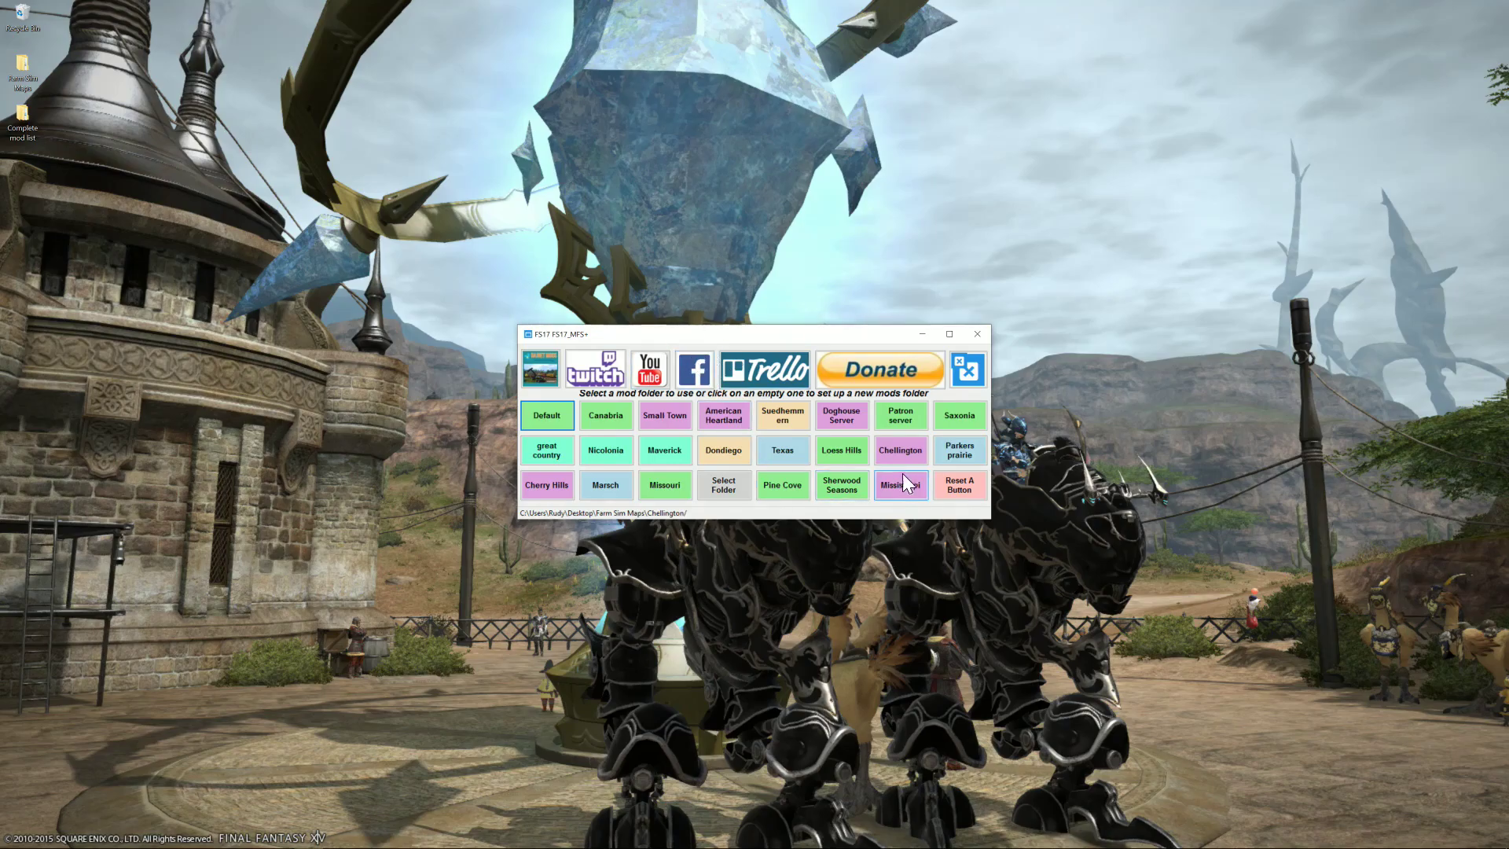
click(899, 456)
mouse_move(857, 776)
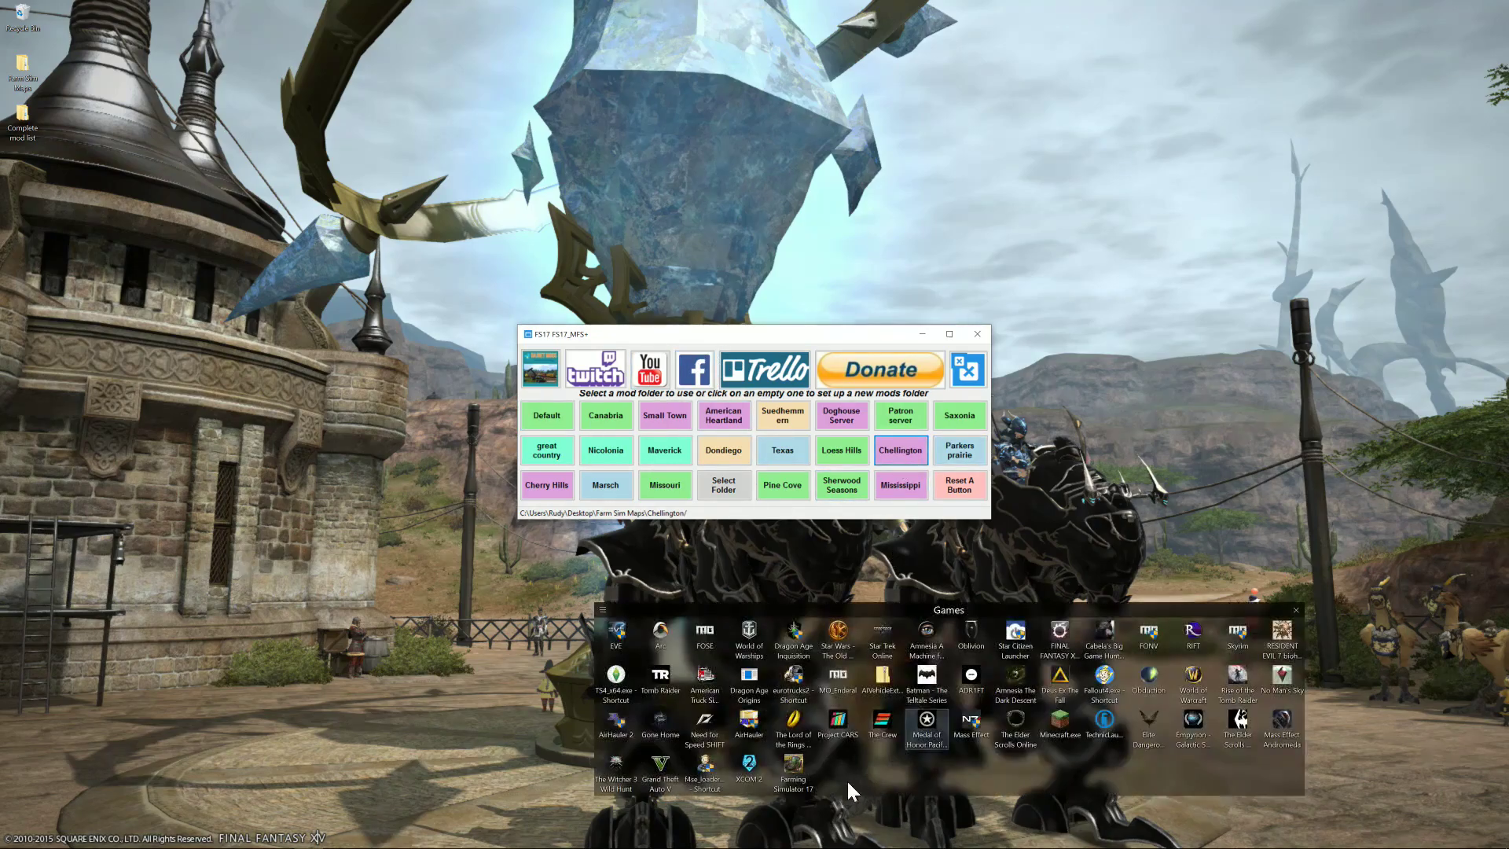
double_click(789, 768)
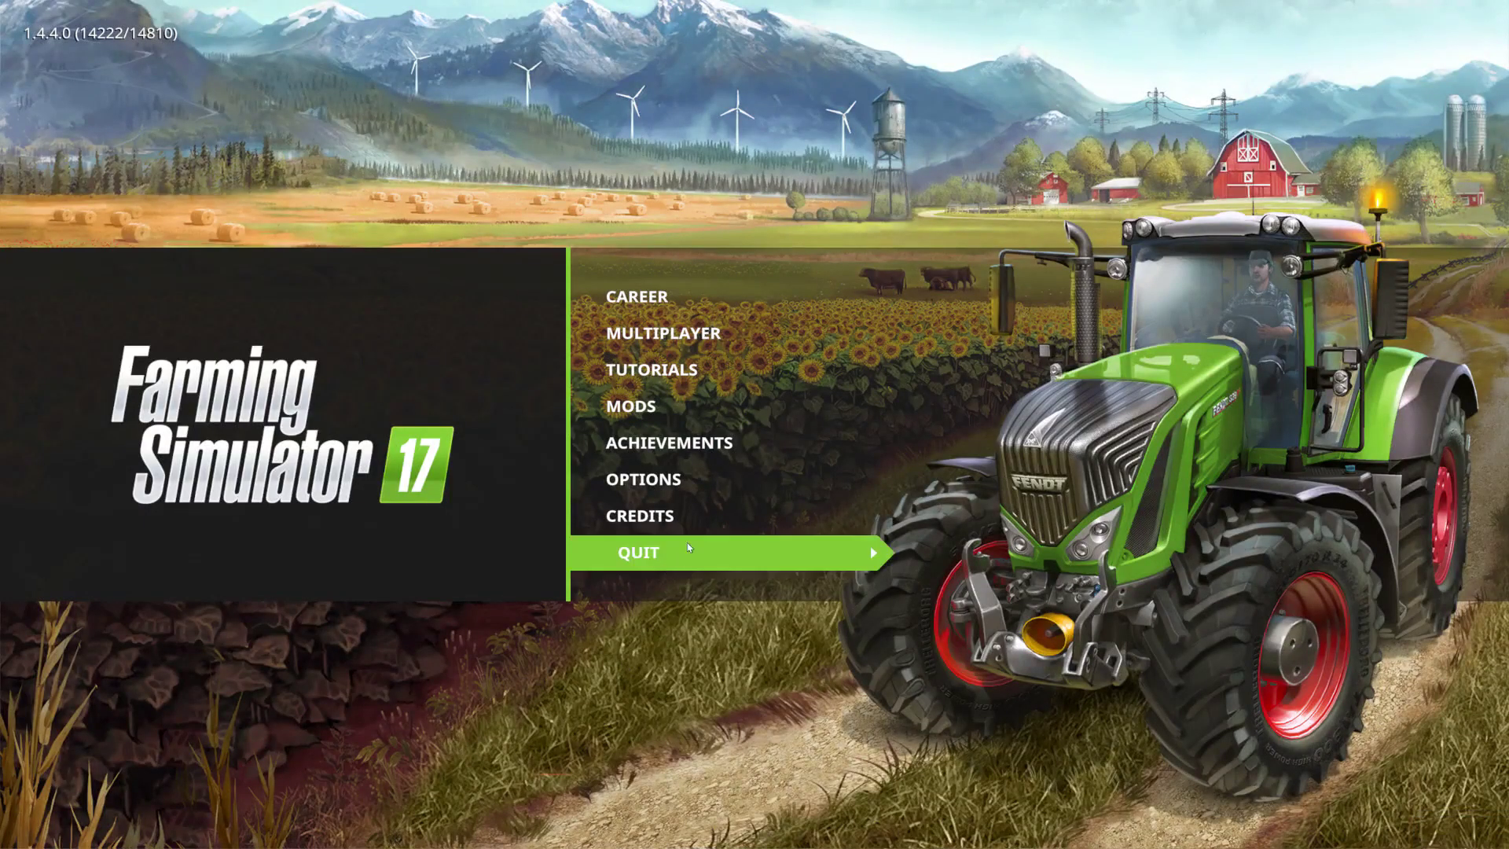
Step: Begin a new career in the unused Savegame 19 slot at Normal difficulty
click(687, 293)
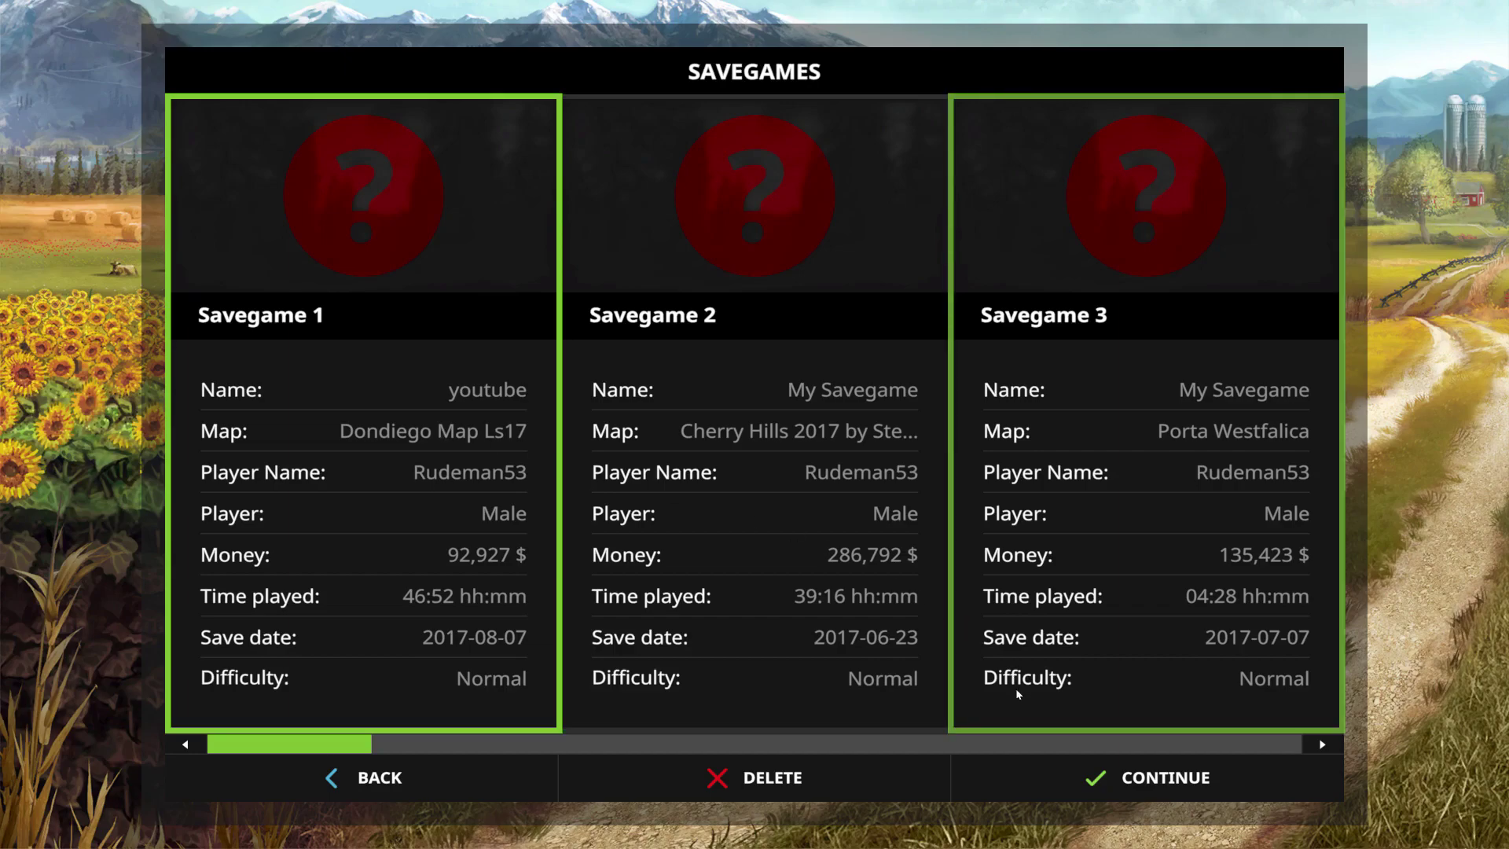
drag(359, 747, 1291, 759)
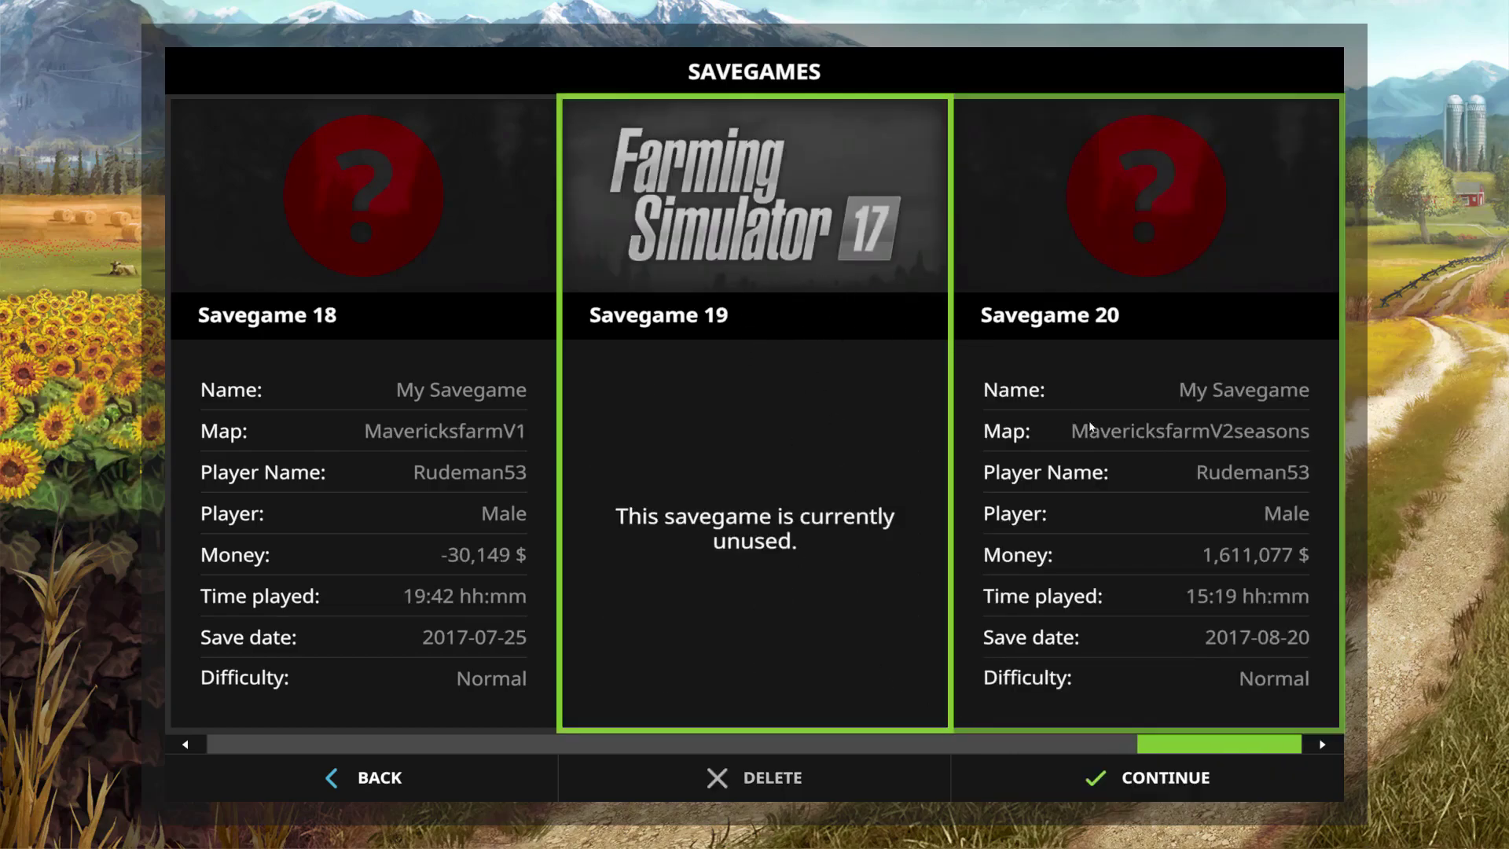
click(1129, 777)
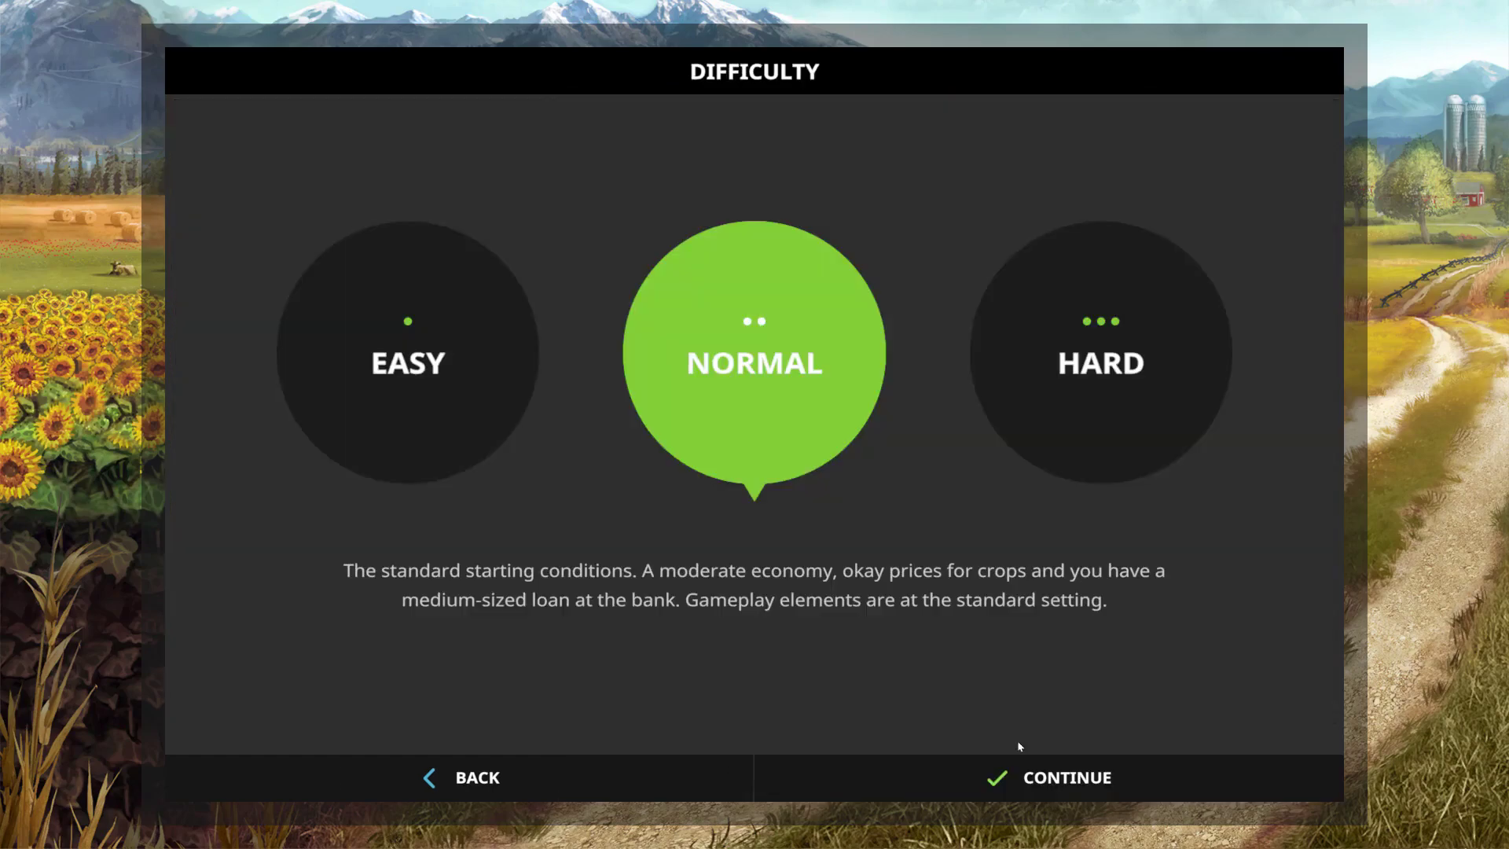
click(769, 346)
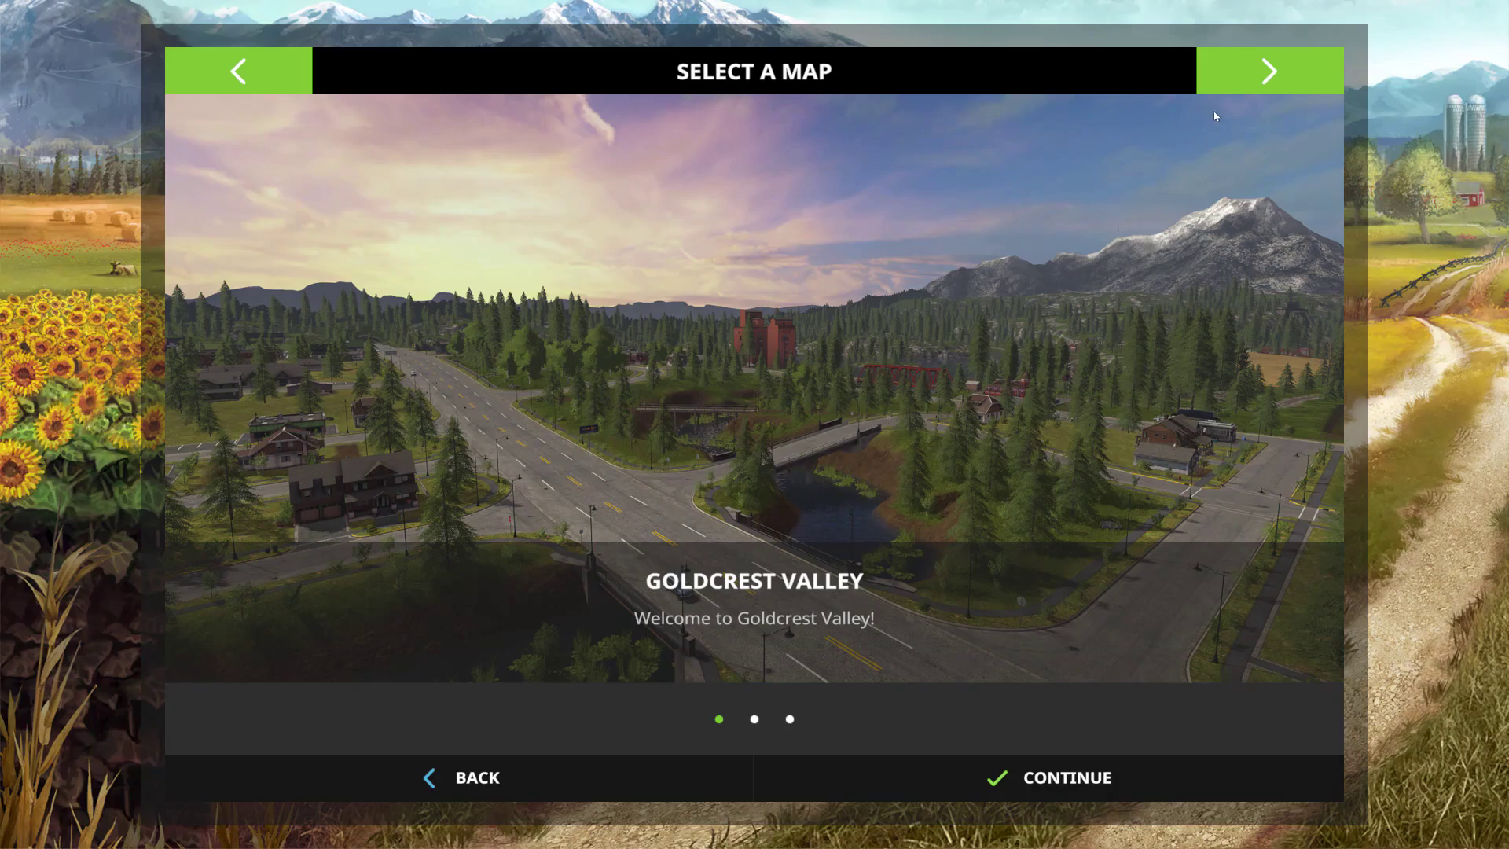
Step: Select the Chellington 17 map, accept the male character to check the Mods/DLC list, and back out to the desktop
click(1232, 79)
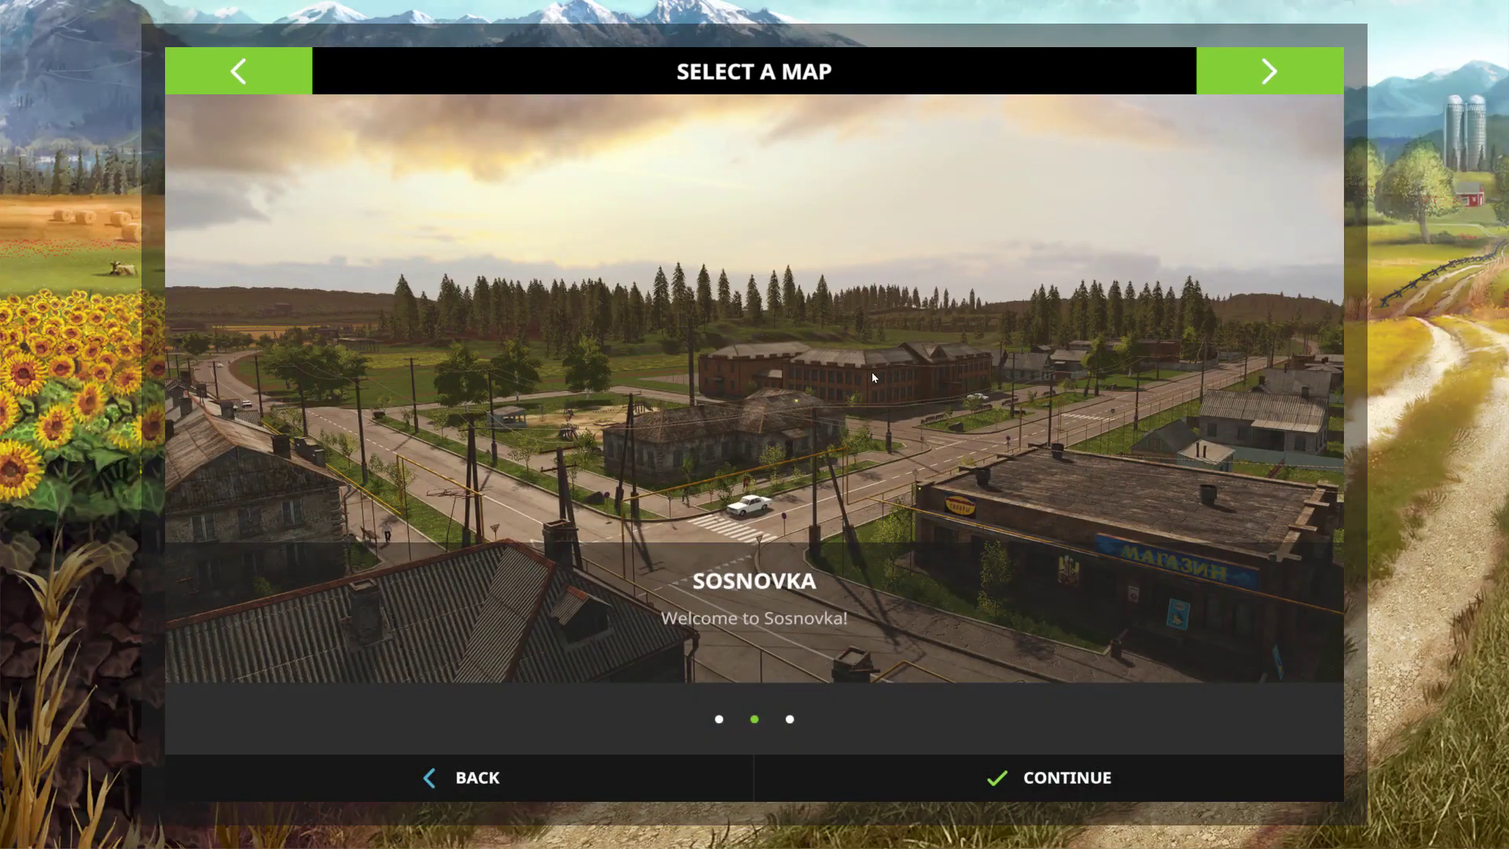
click(1233, 78)
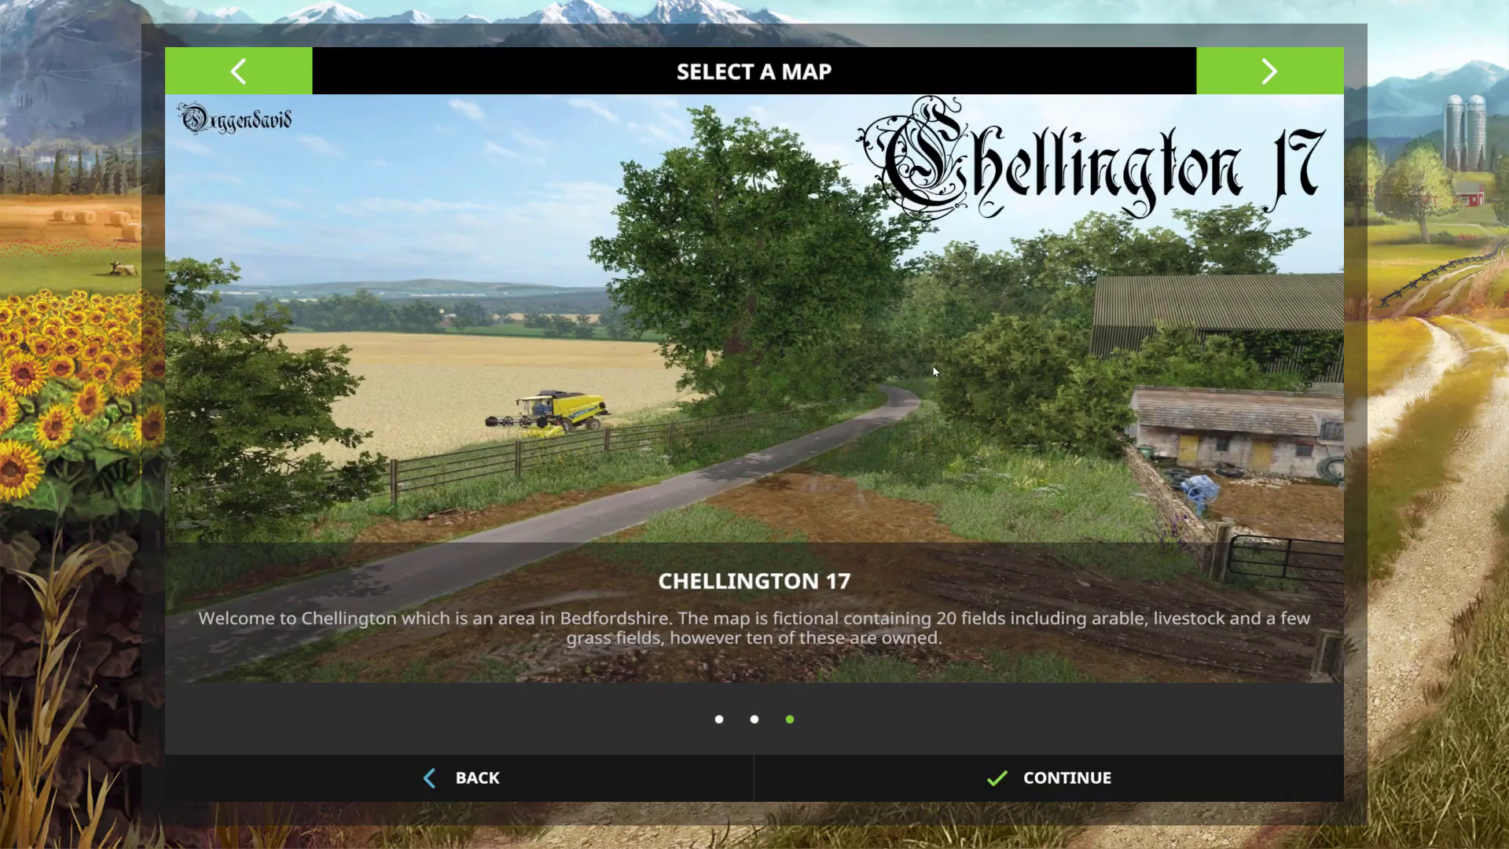
click(1003, 759)
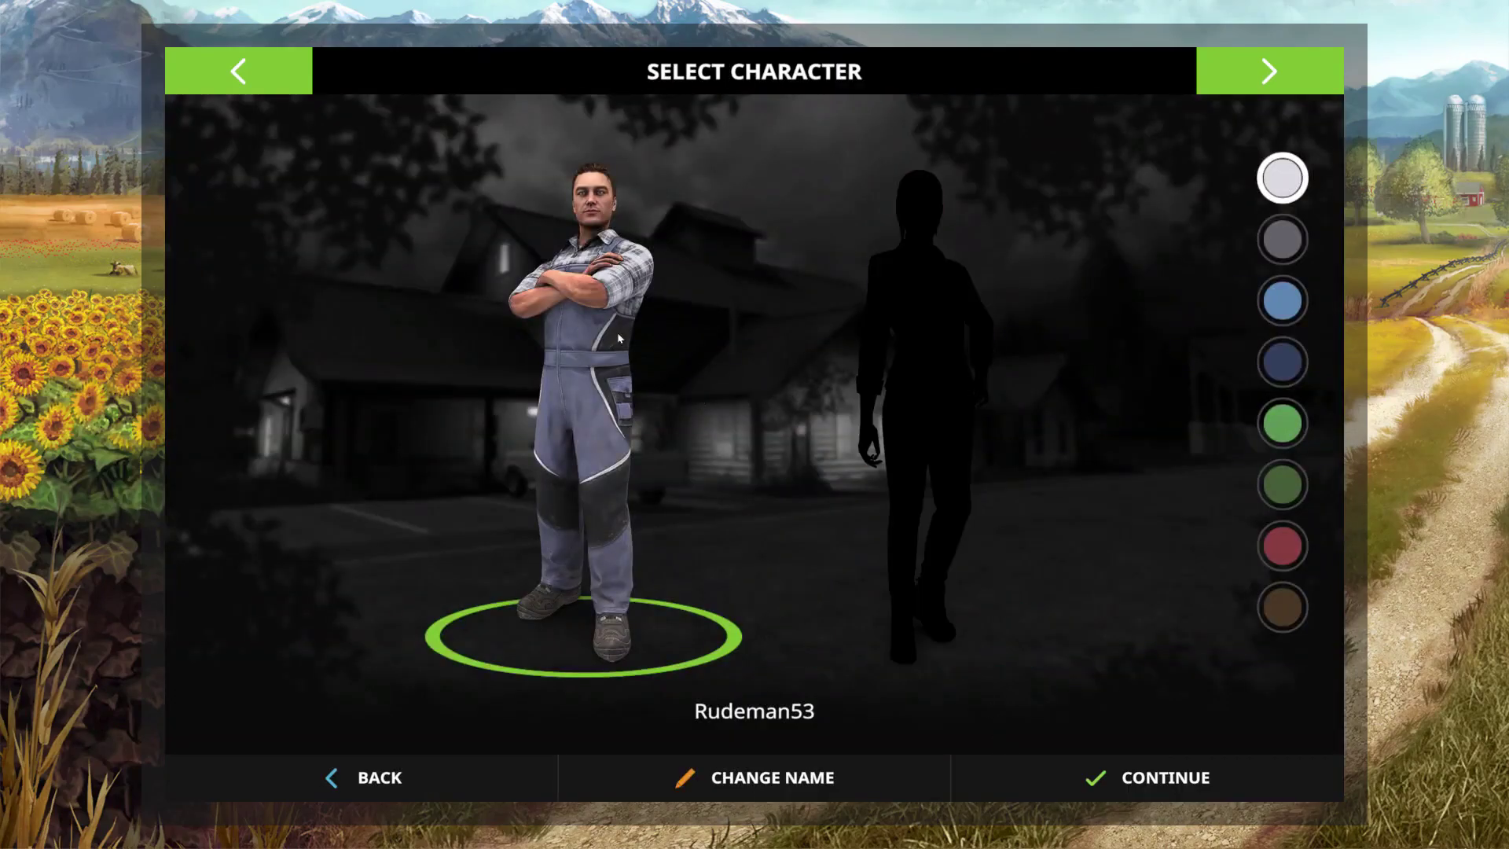
click(1104, 792)
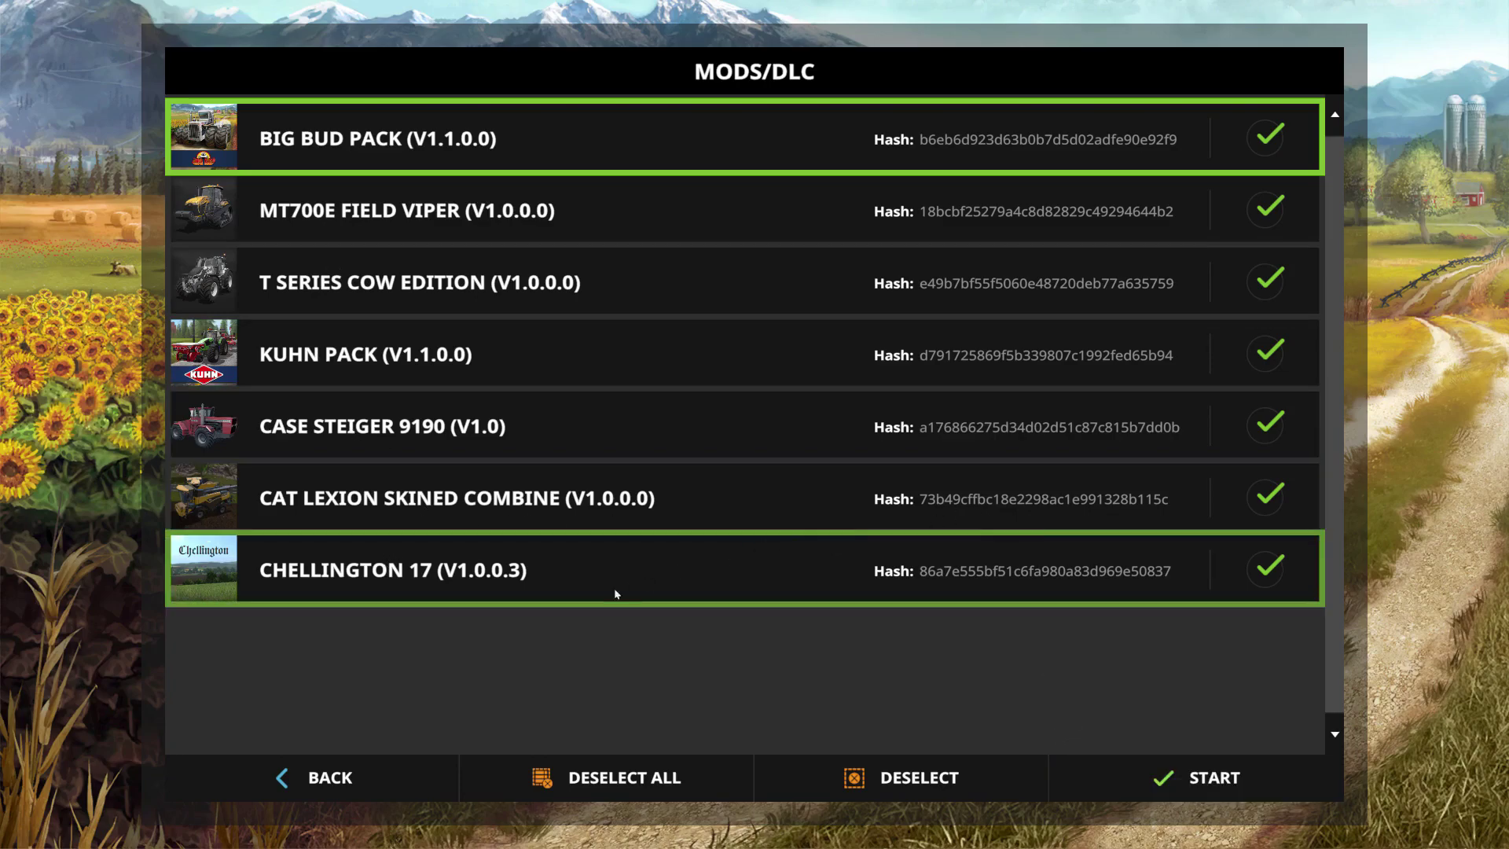
click(375, 770)
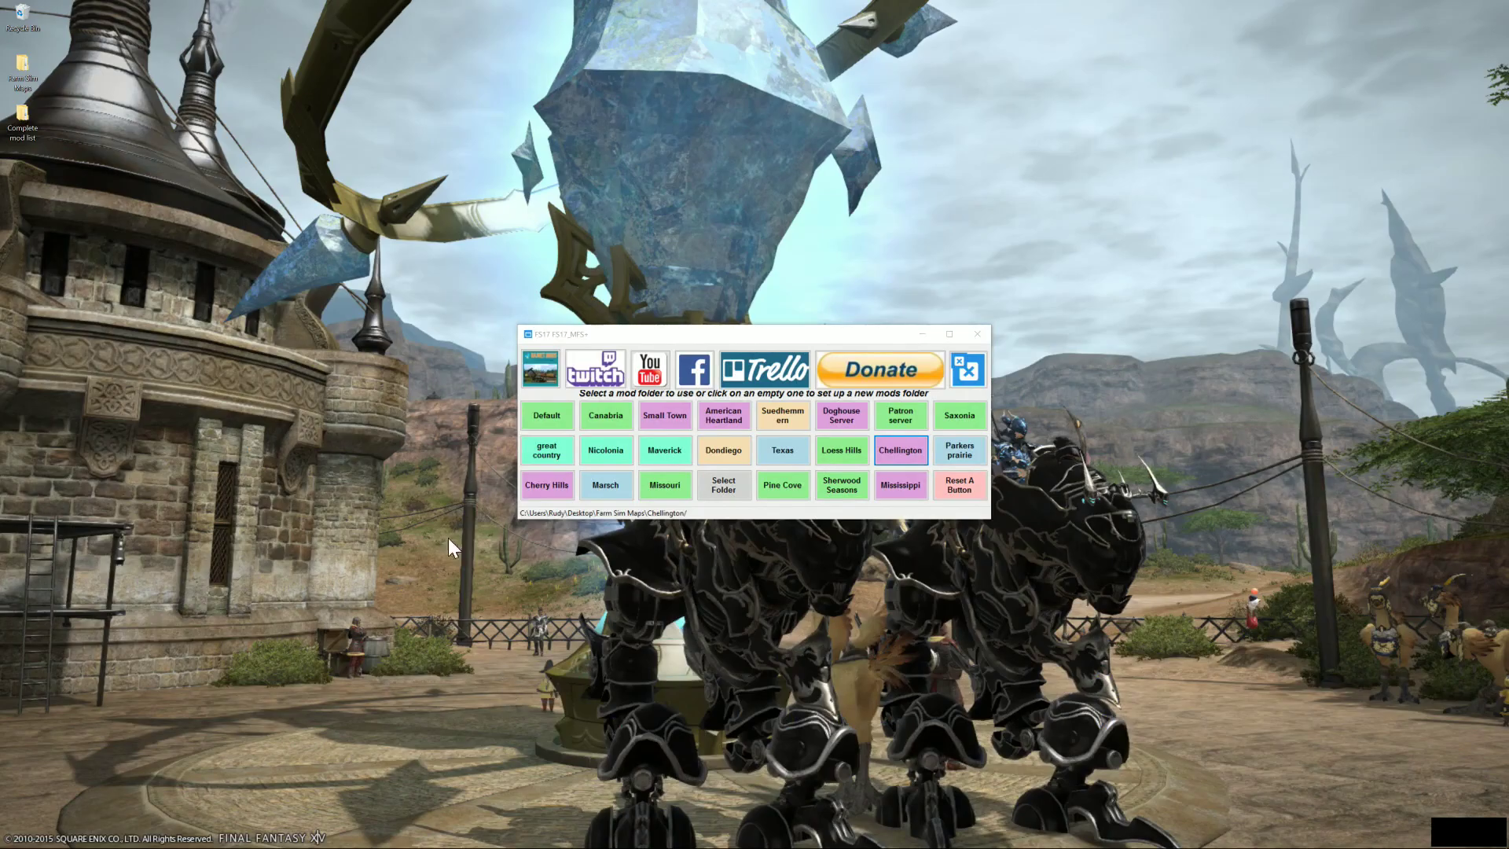
Step: Create a folder named "Texas" inside the desktop's Farm Sim Maps folder
click(22, 74)
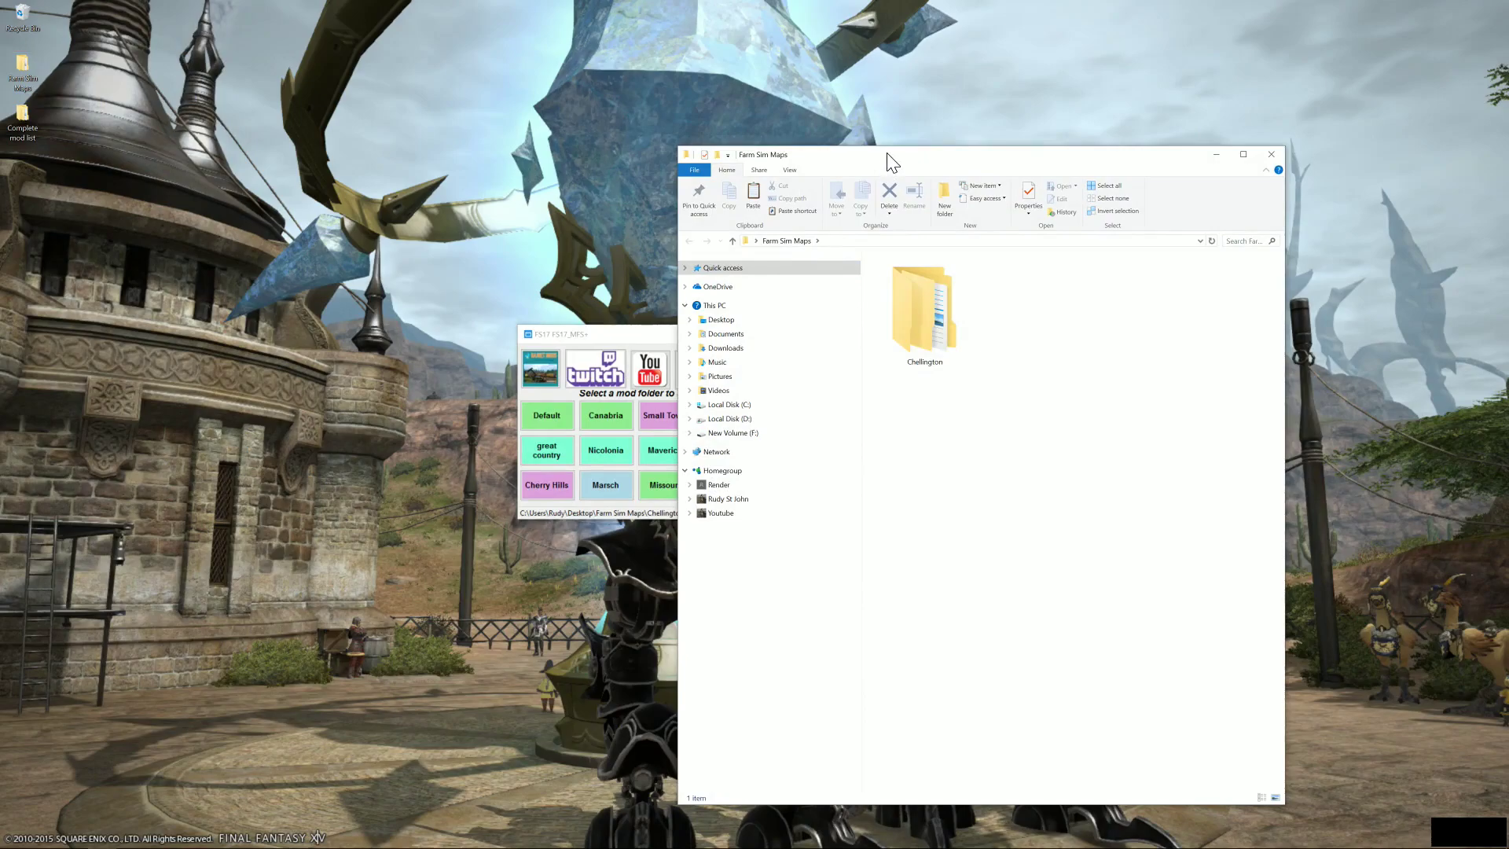
drag(889, 158, 192, 174)
right_click(313, 499)
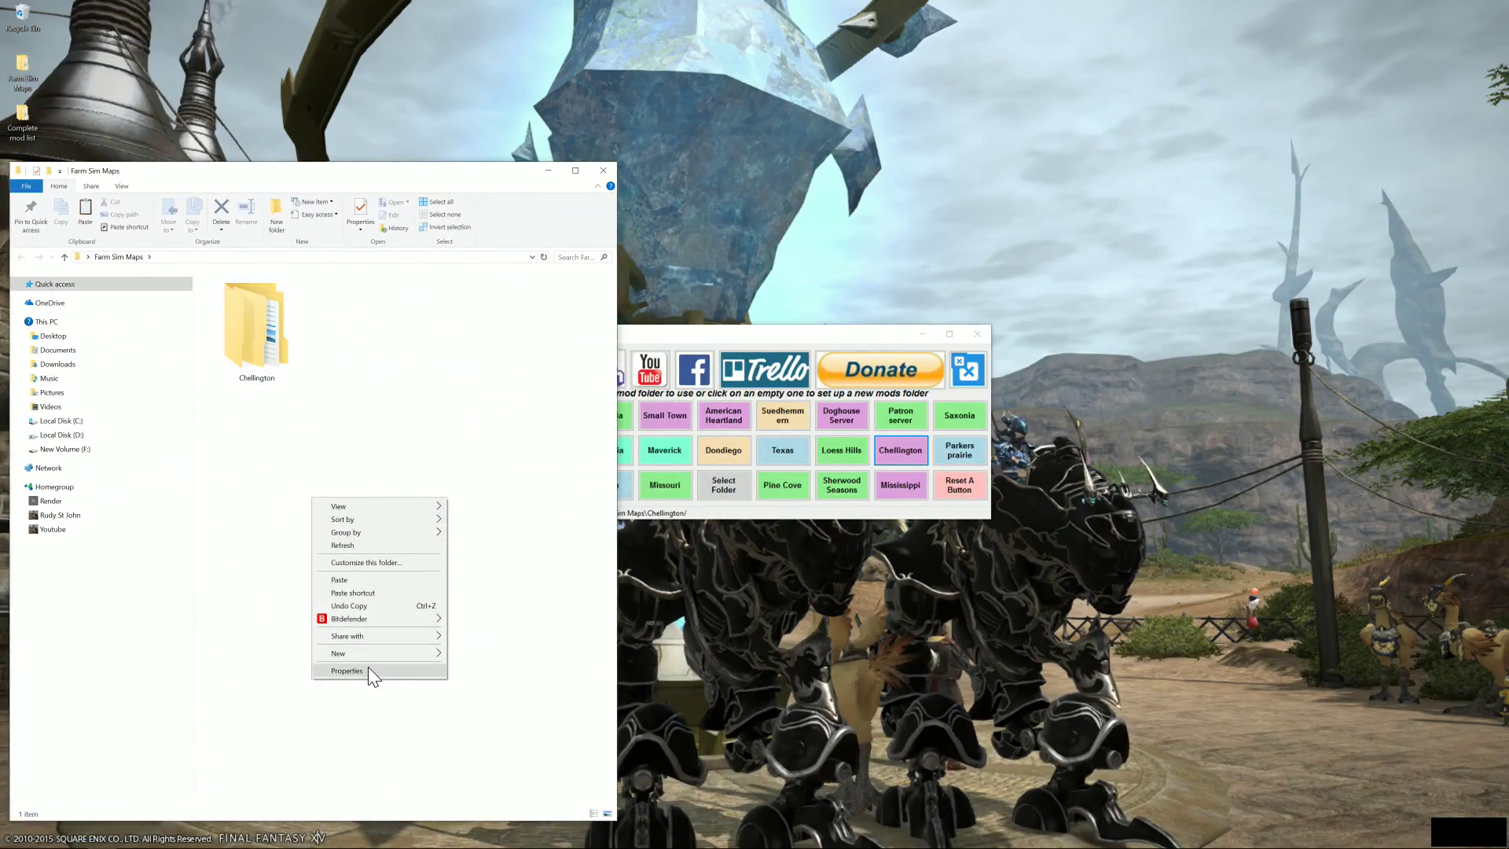
mouse_move(368, 653)
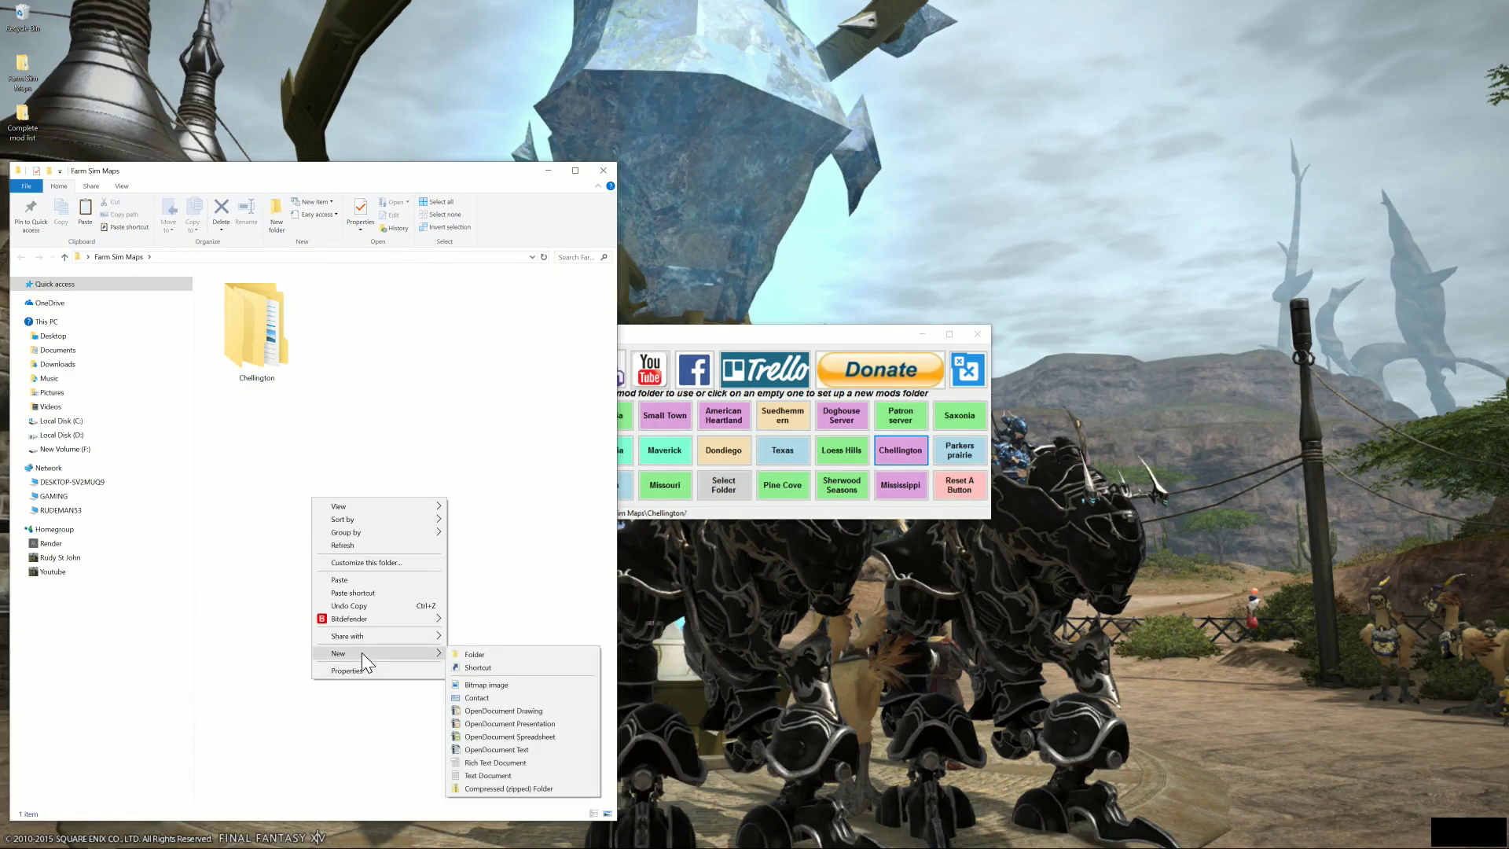
click(470, 654)
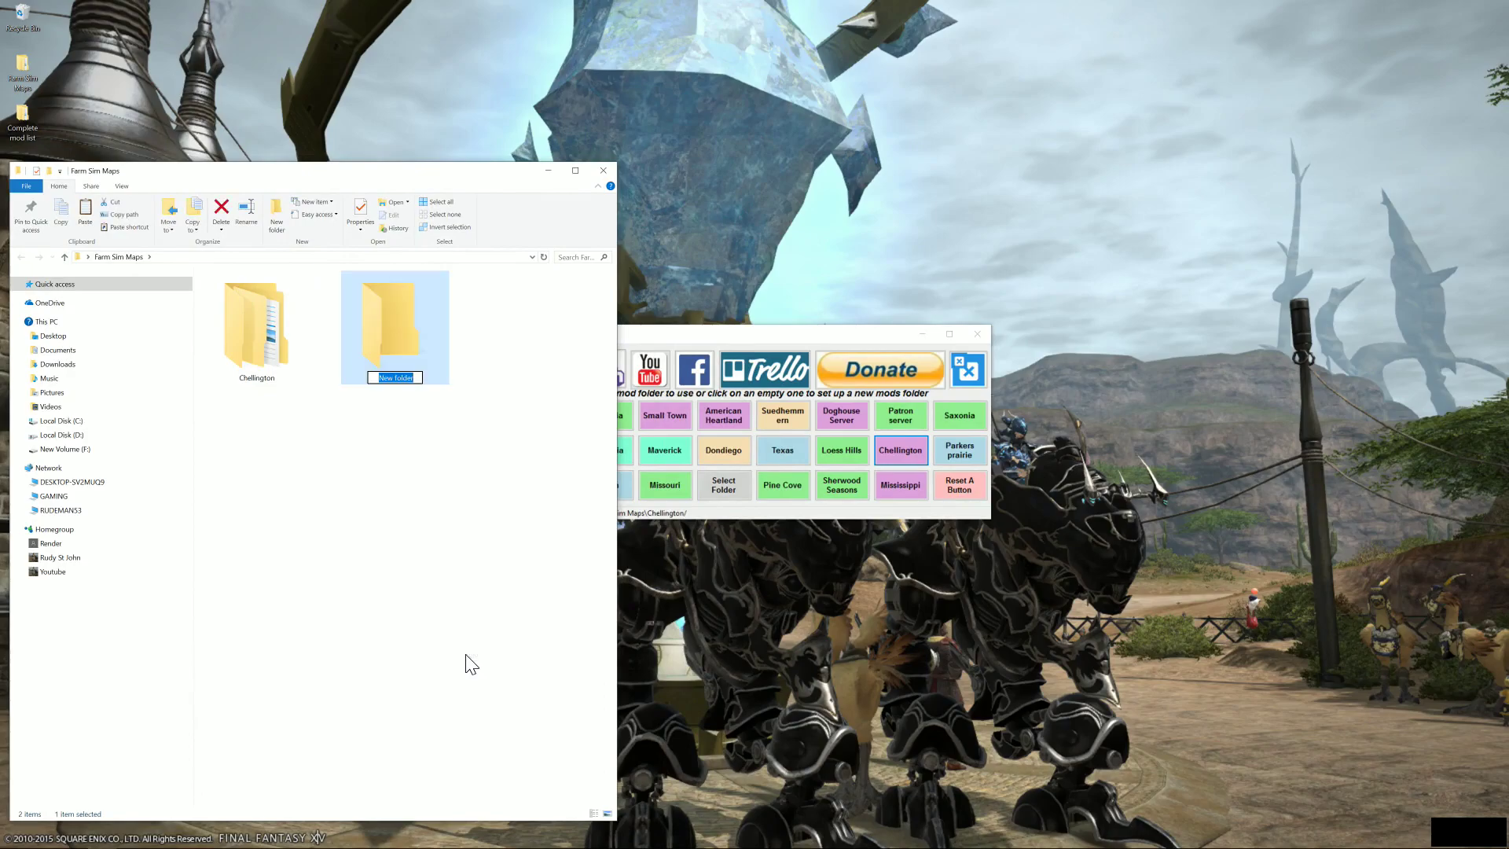
text(Texas)
key(Return)
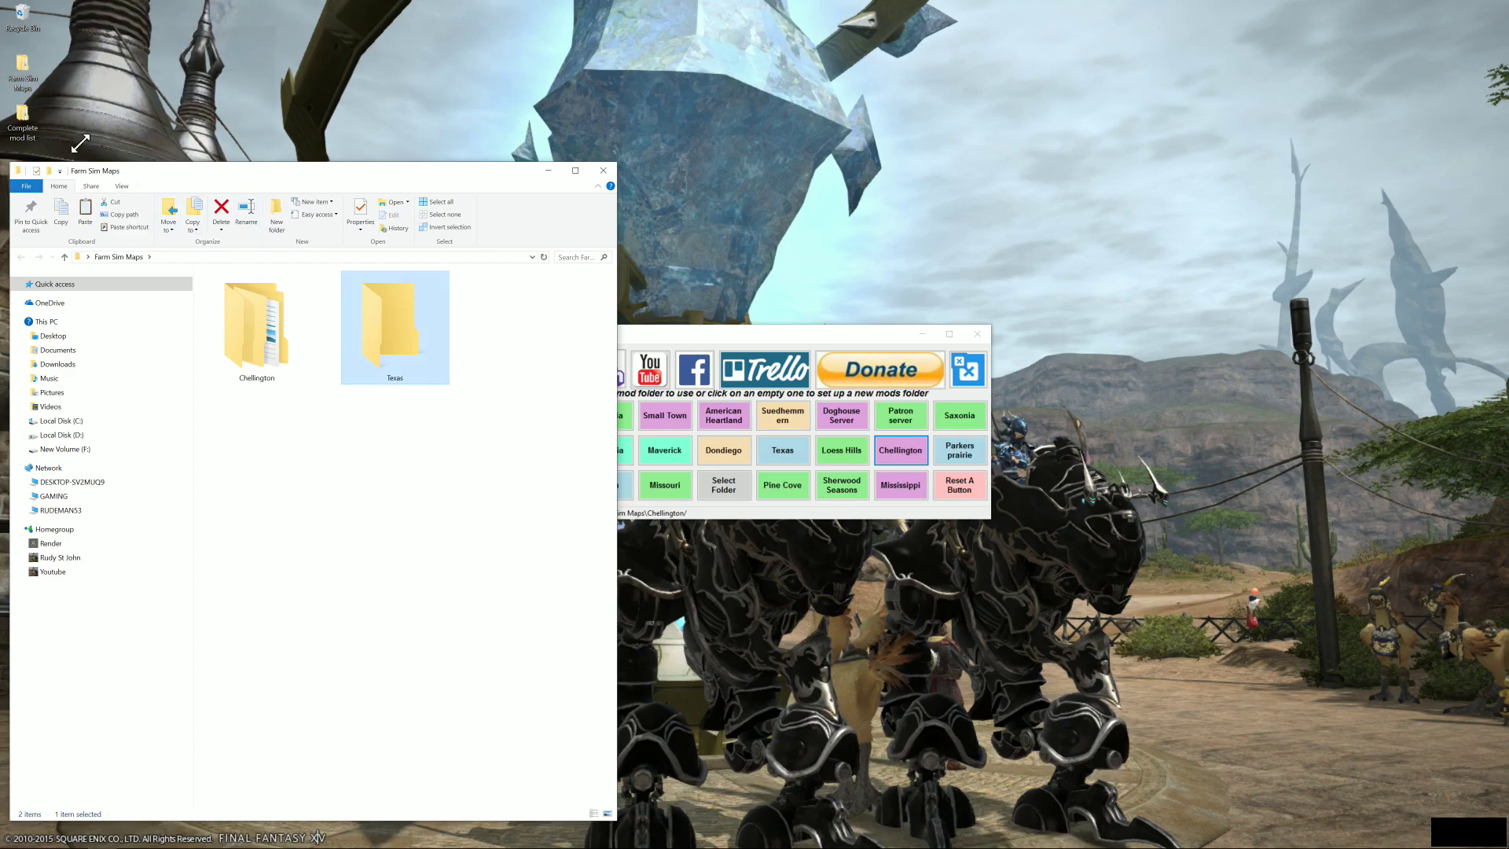
Step: Copy texasnw.zip from the Maps folder of Complete mod list into the Texas folder
double_click(22, 116)
drag(313, 192, 1003, 142)
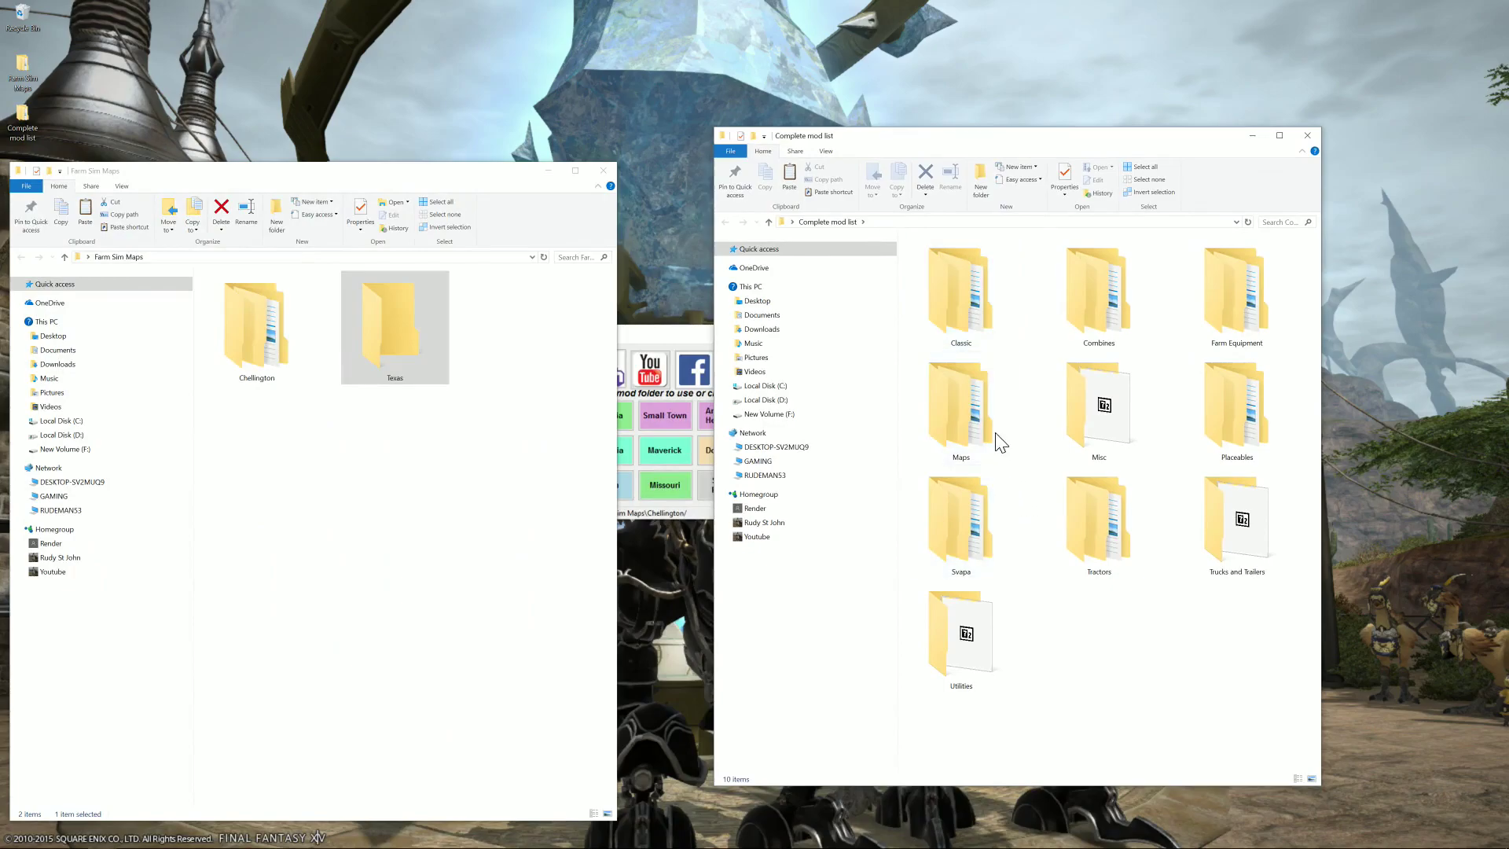
double_click(969, 416)
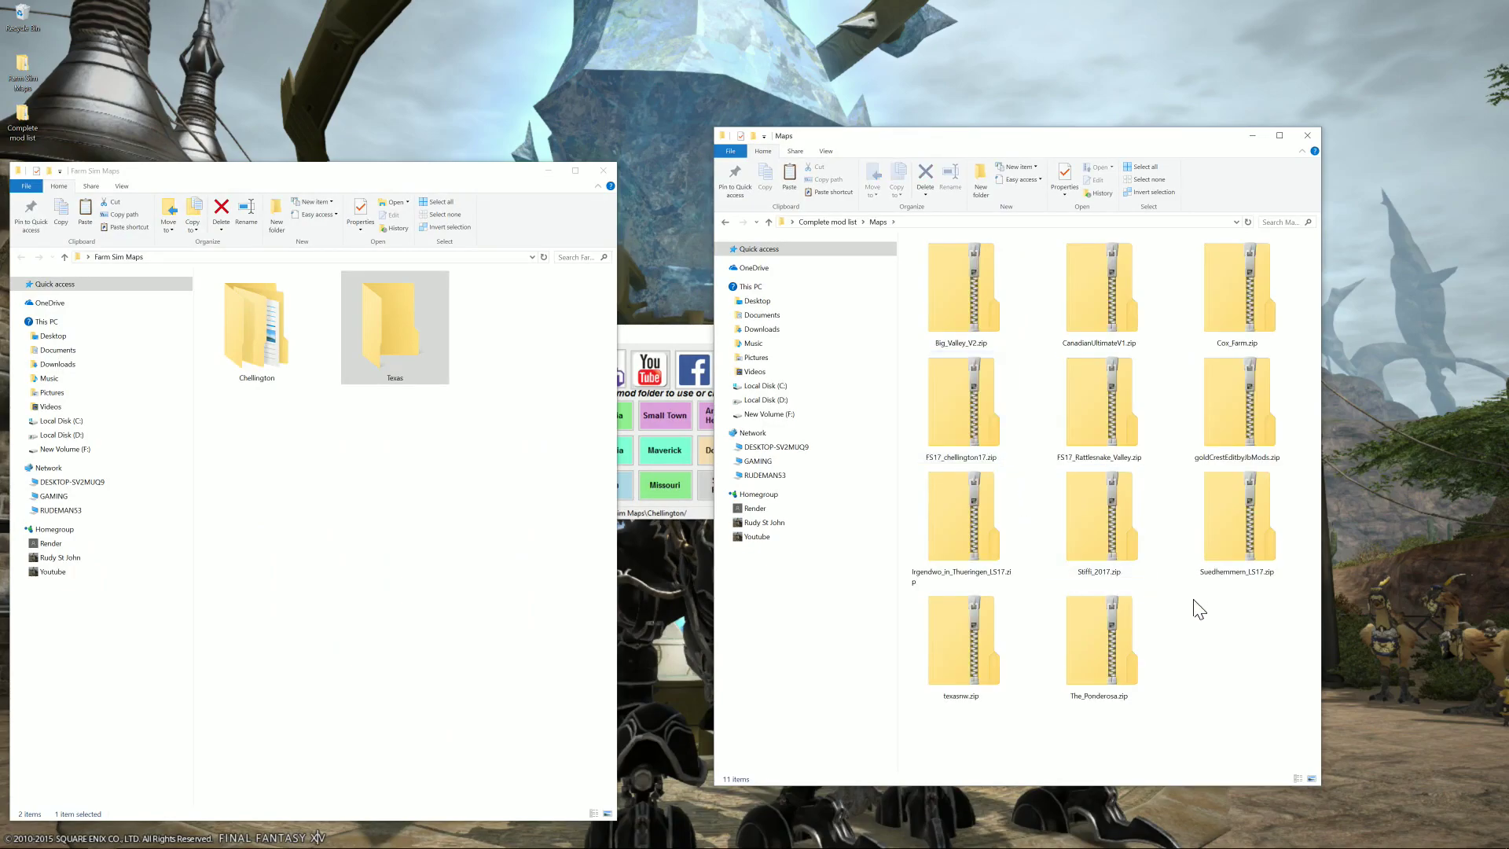
right_click(959, 632)
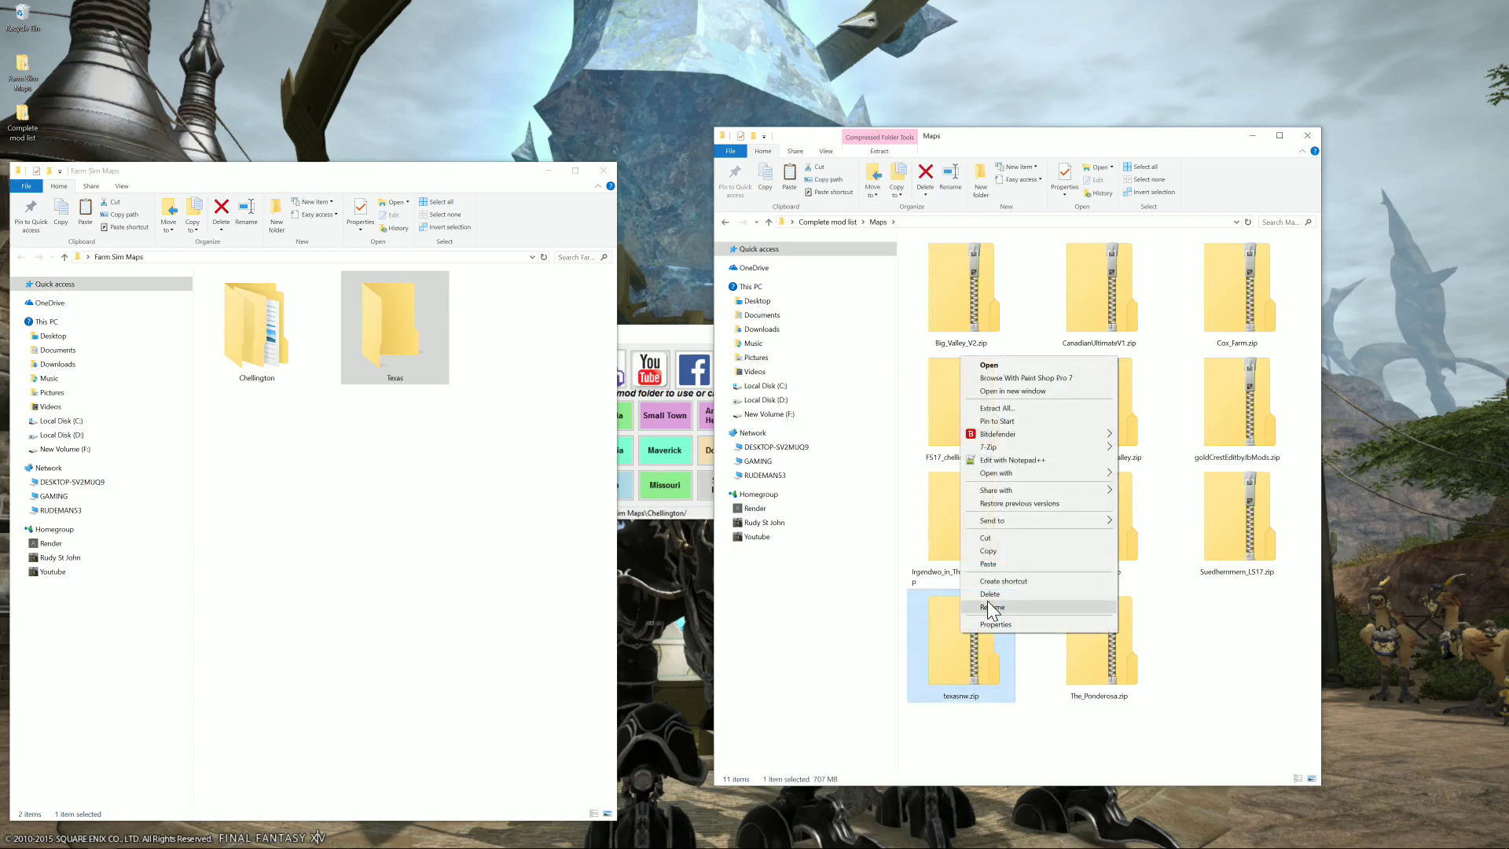
click(988, 551)
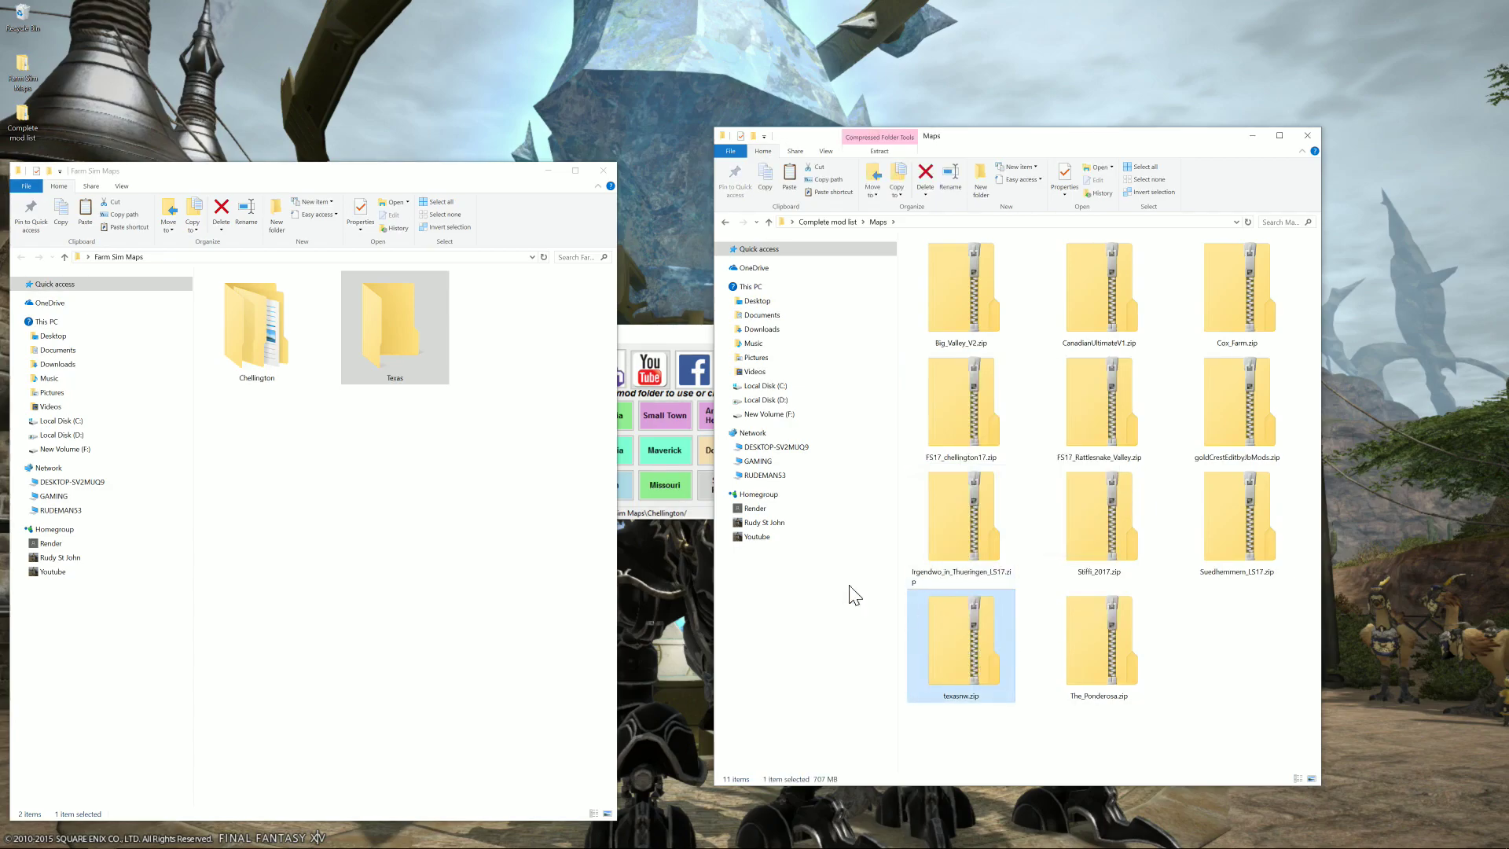
right_click(388, 333)
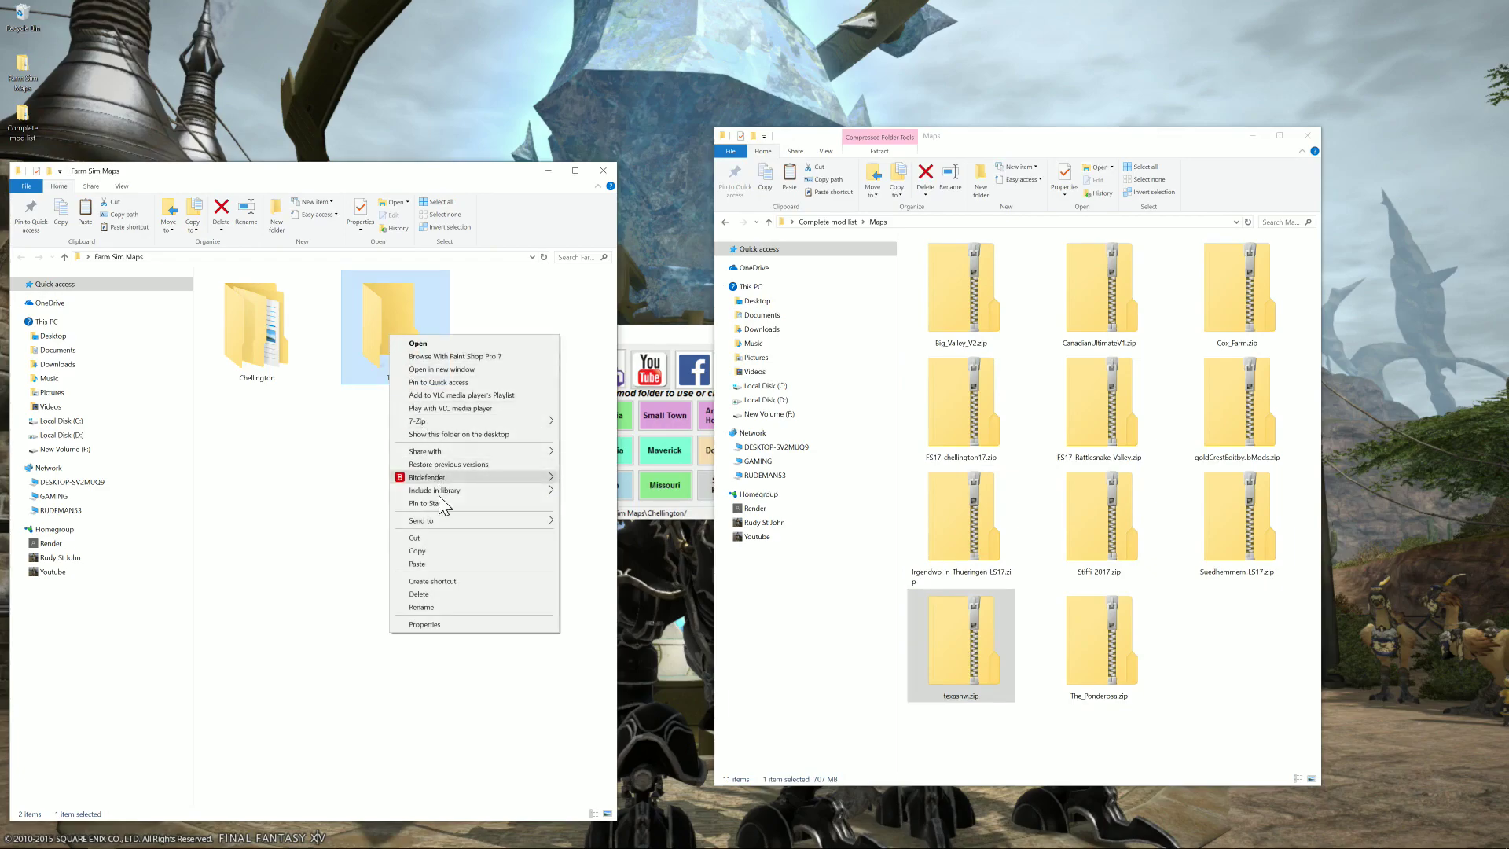
click(434, 563)
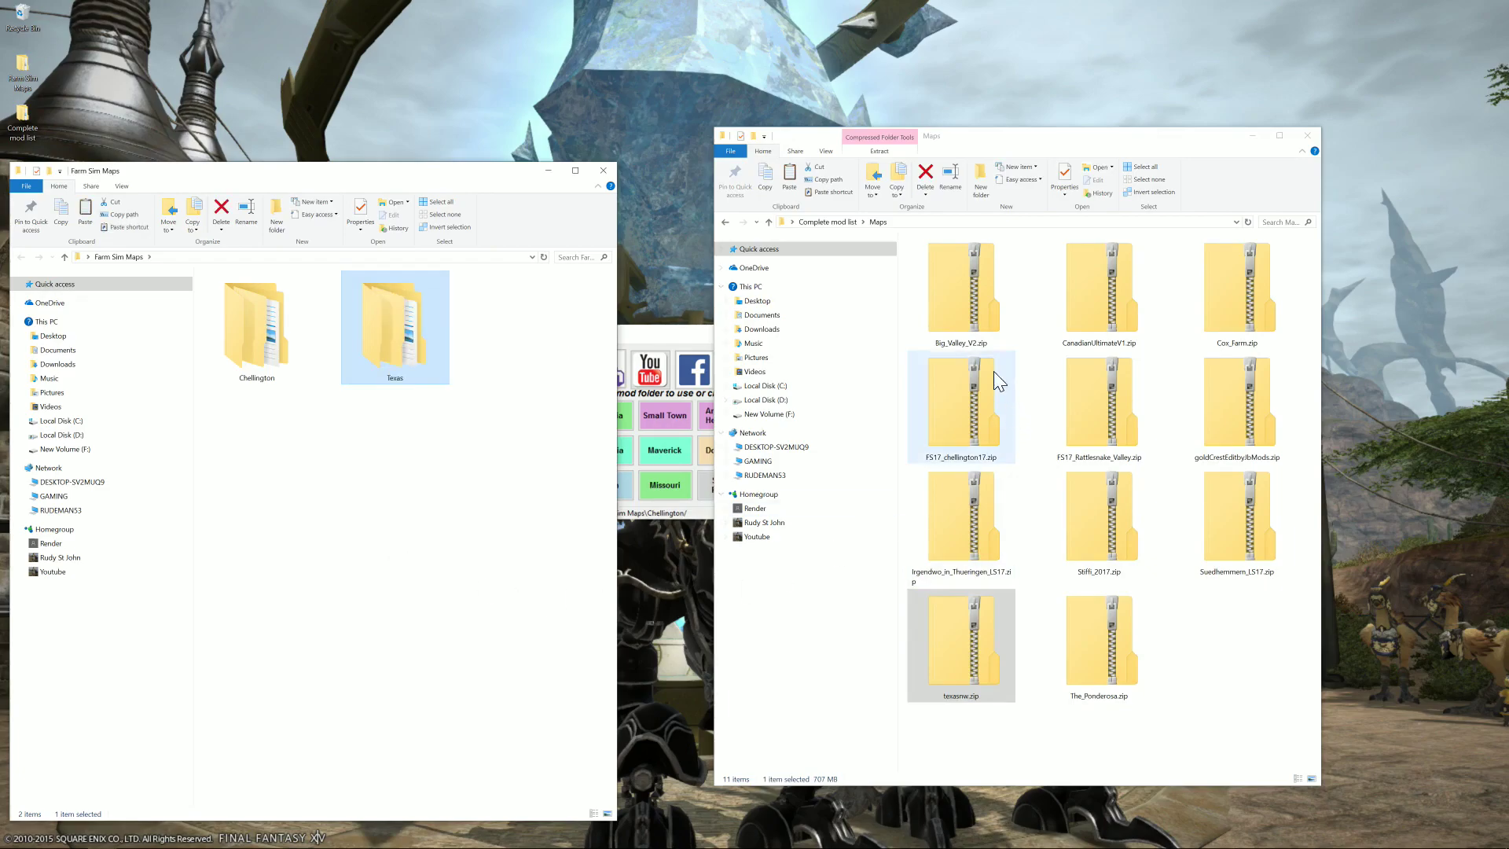
Step: Move BigHoss_CaseIH230Cutter.zip from the Combines folder into the Texas folder and return to the top level of Complete mod list
click(842, 224)
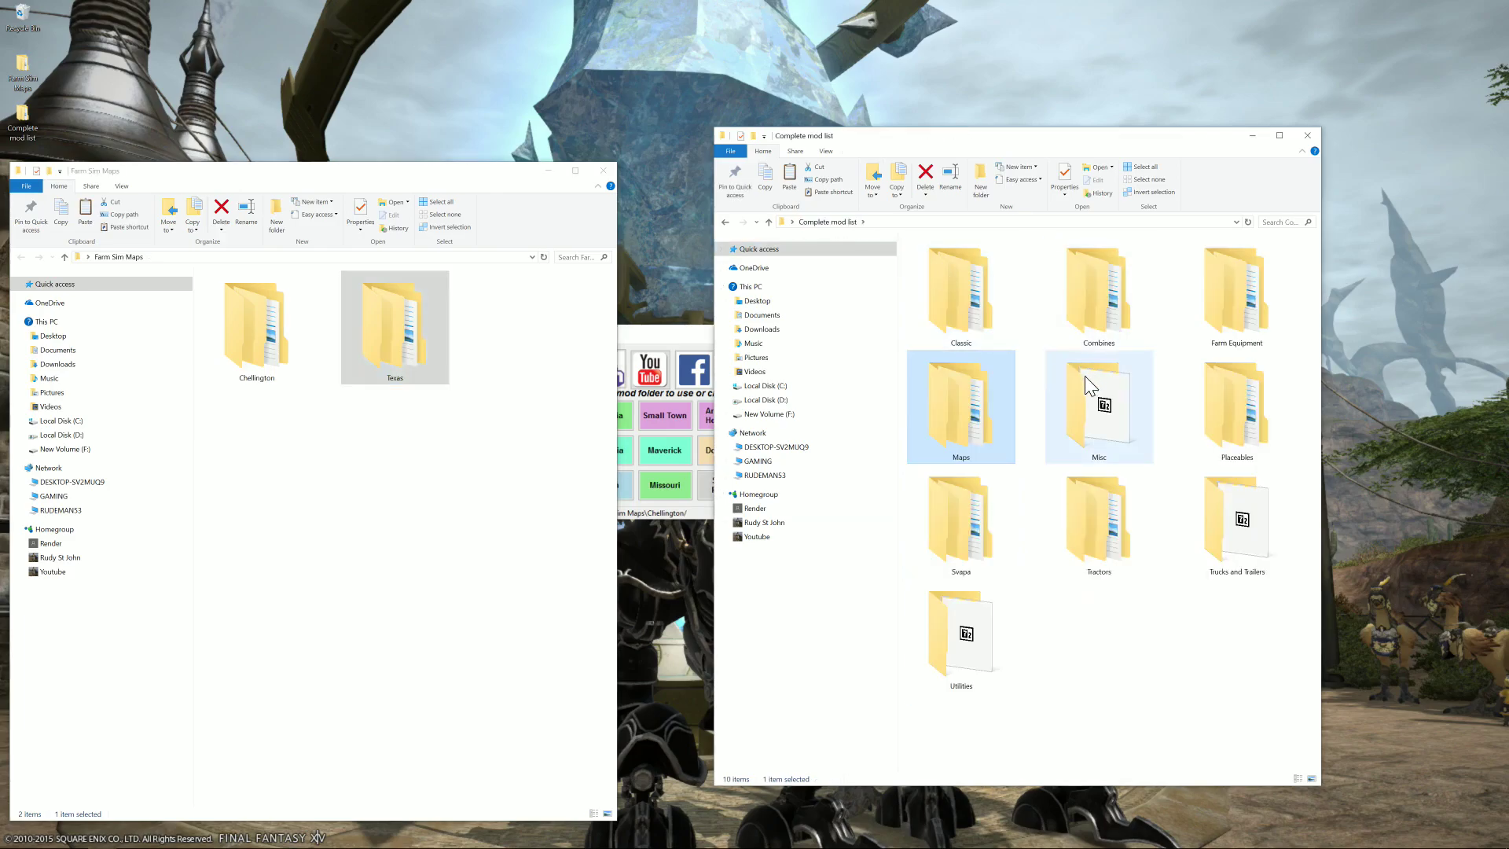
double_click(1088, 300)
drag(962, 284, 414, 357)
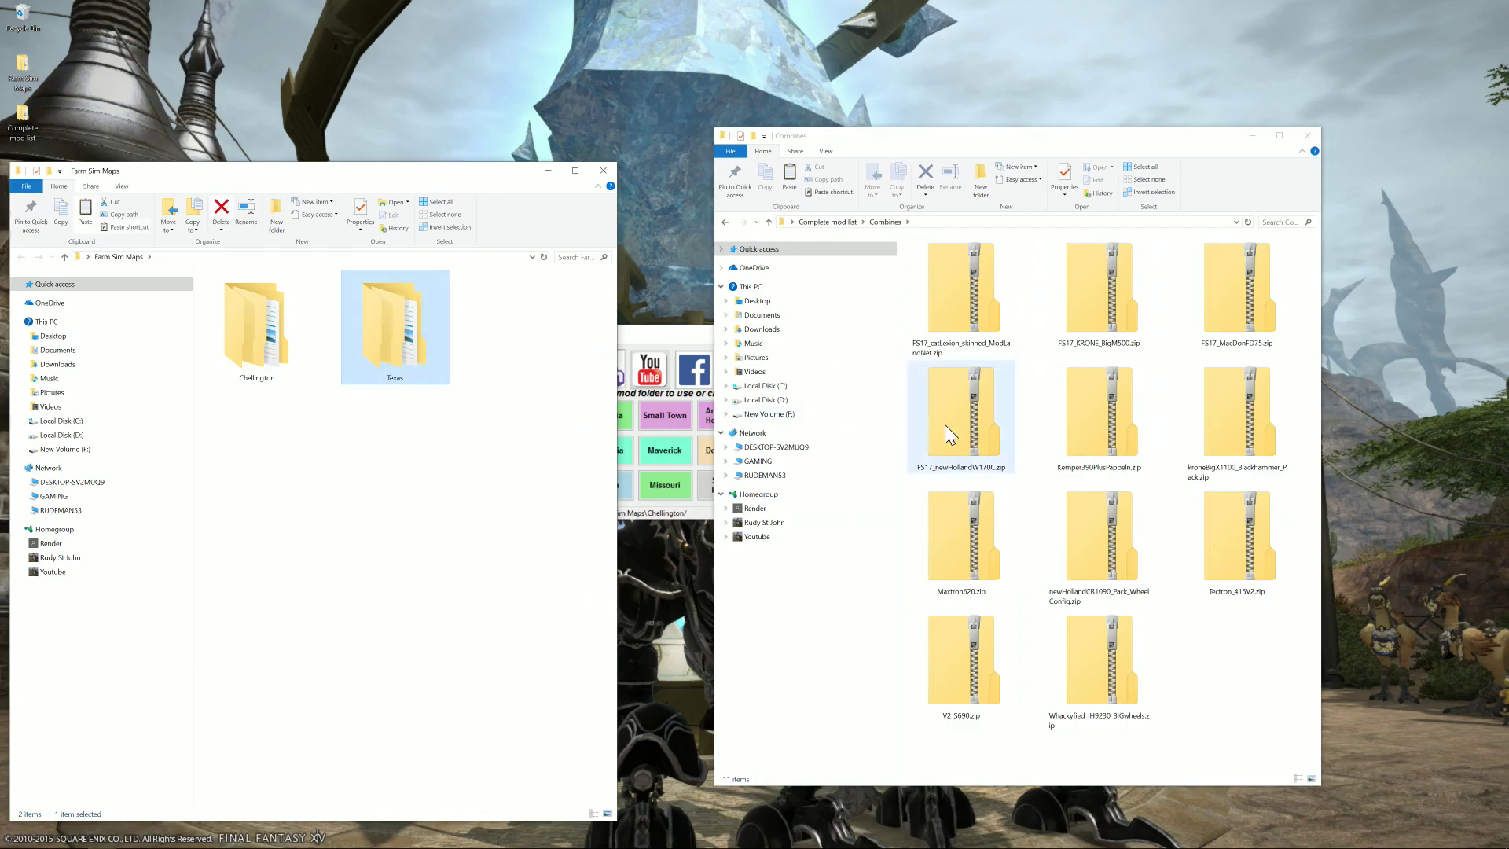
click(843, 222)
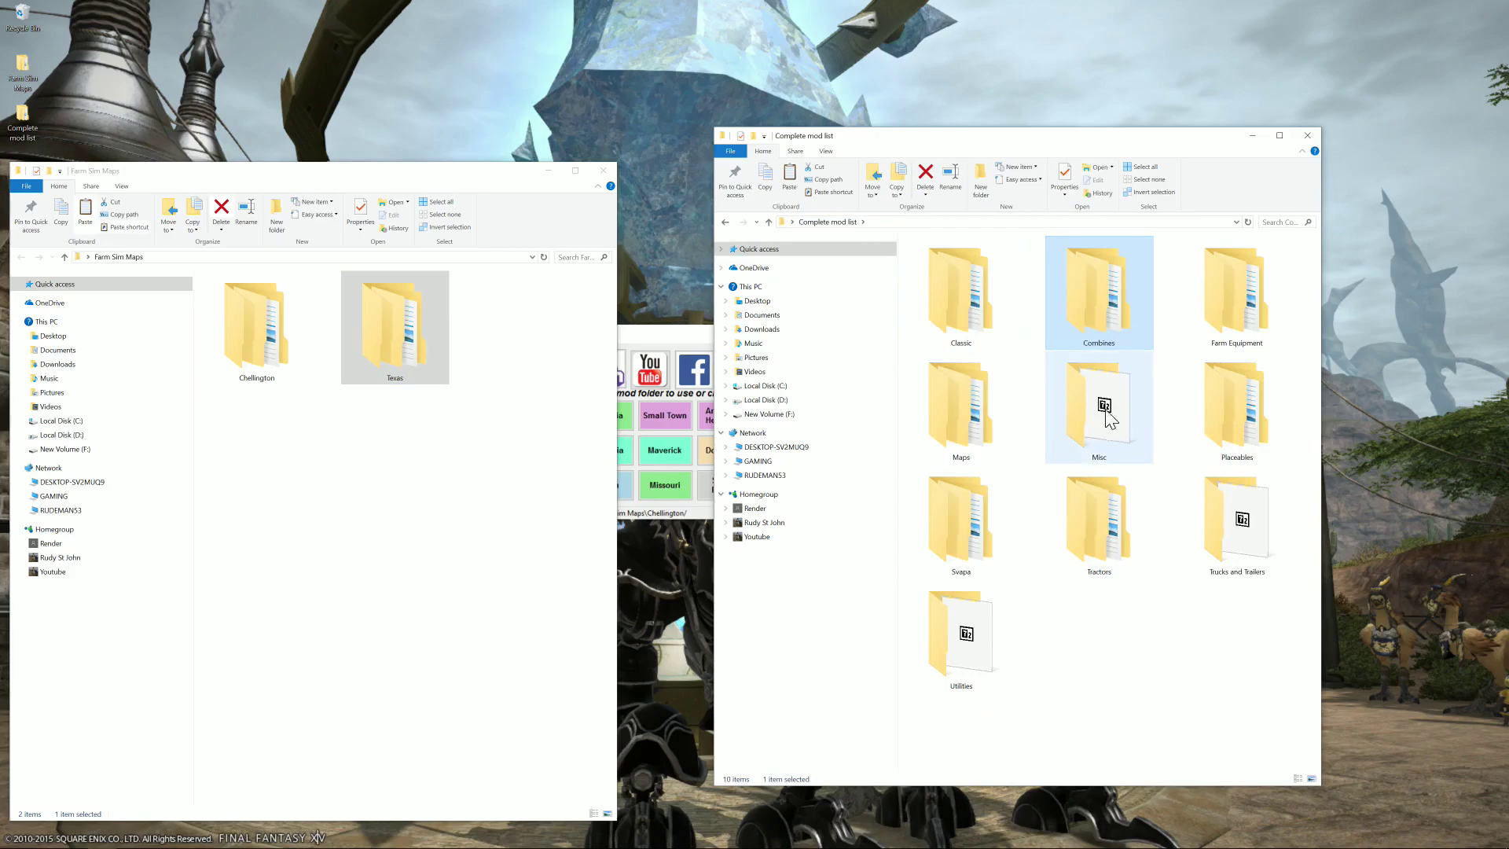
double_click(1097, 314)
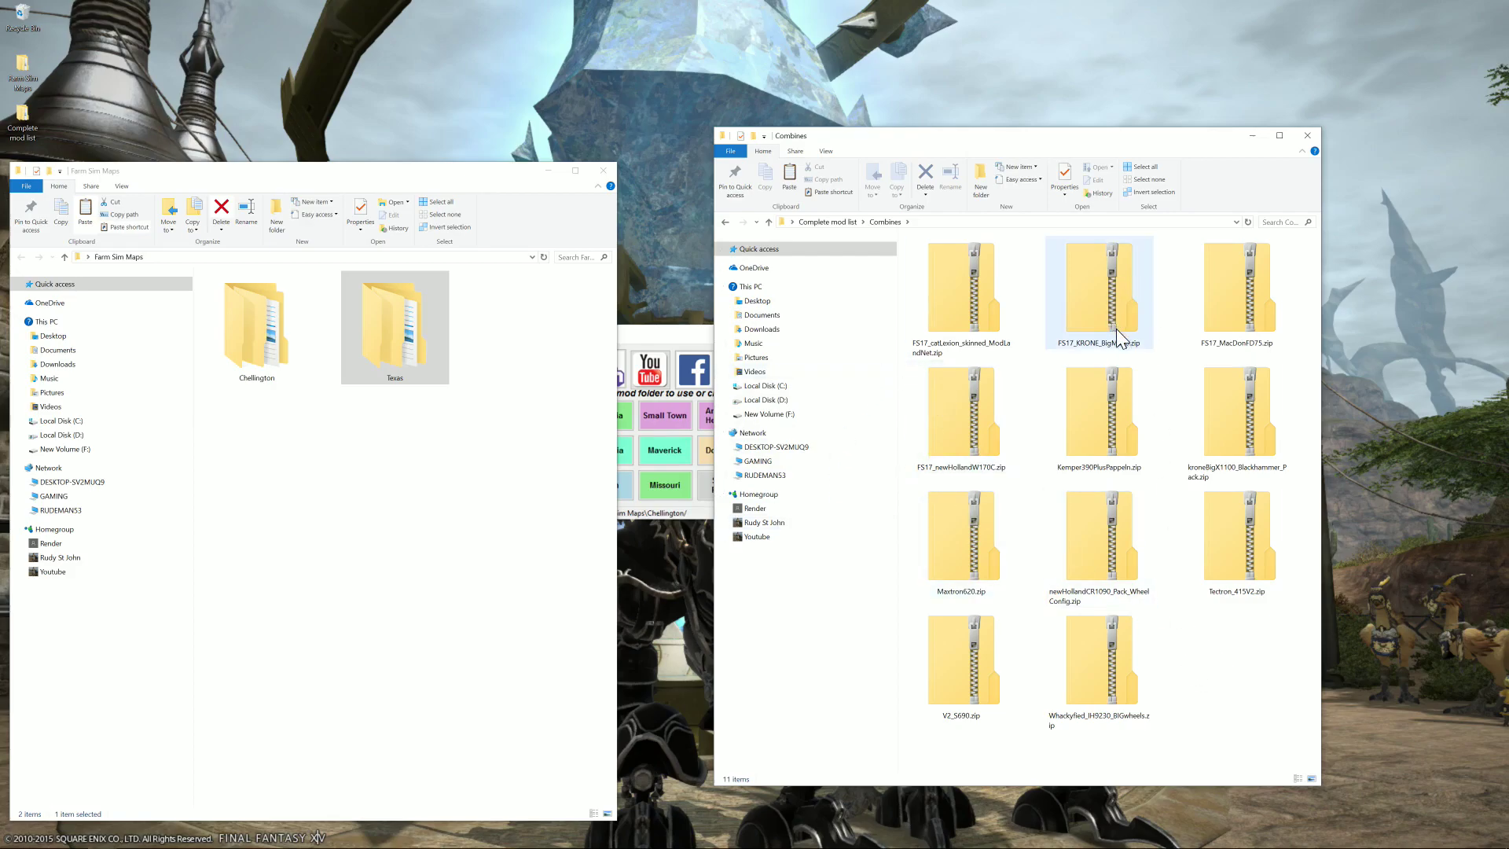
click(846, 221)
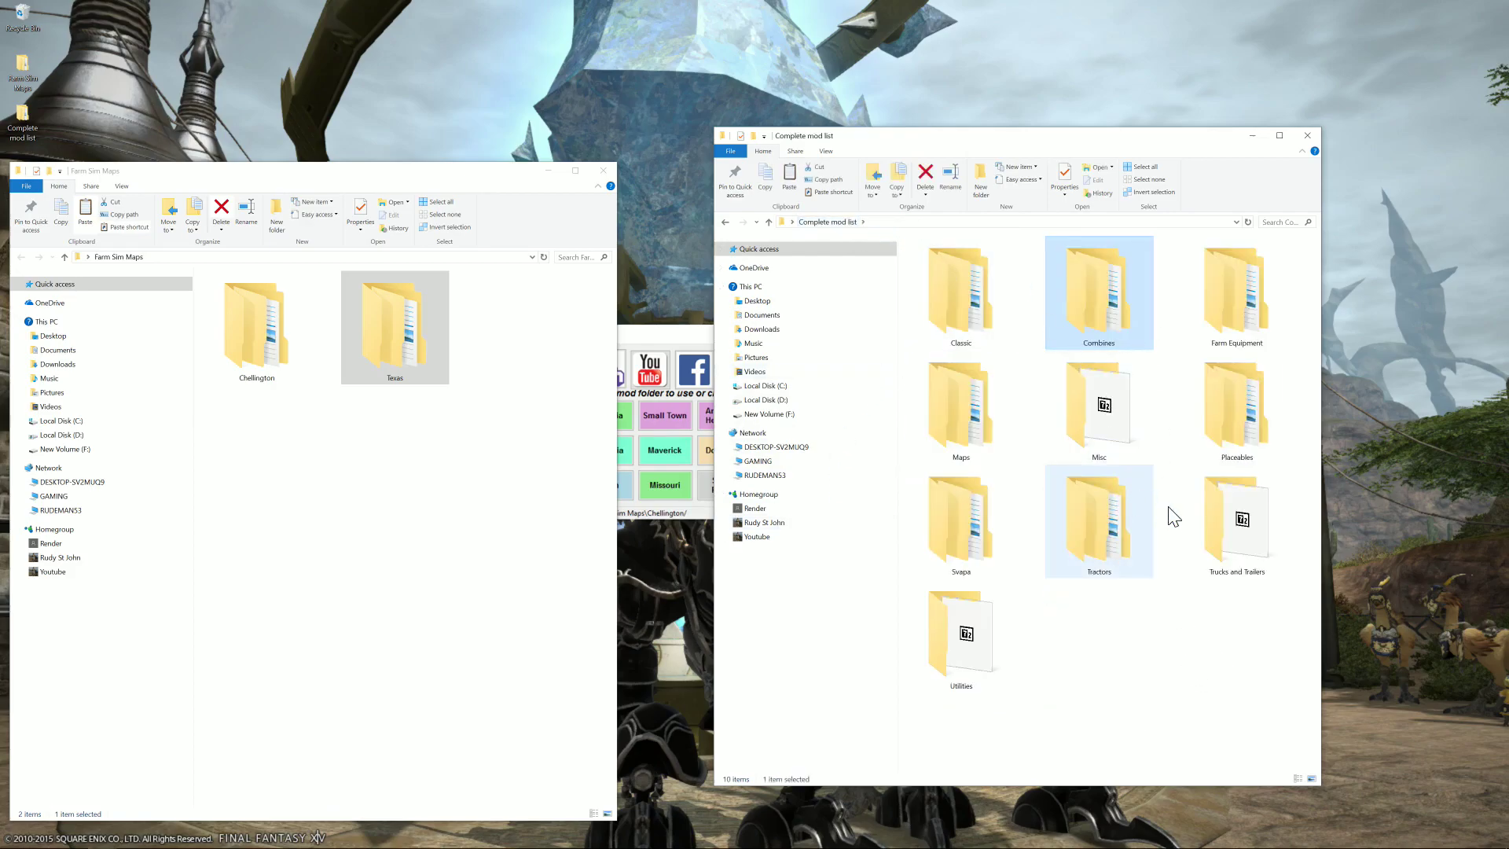
Step: Copy CaseIH_QuadTrac_1000TheRedBaronV1_2.zip from the Tractors folder into the Texas folder
double_click(1102, 526)
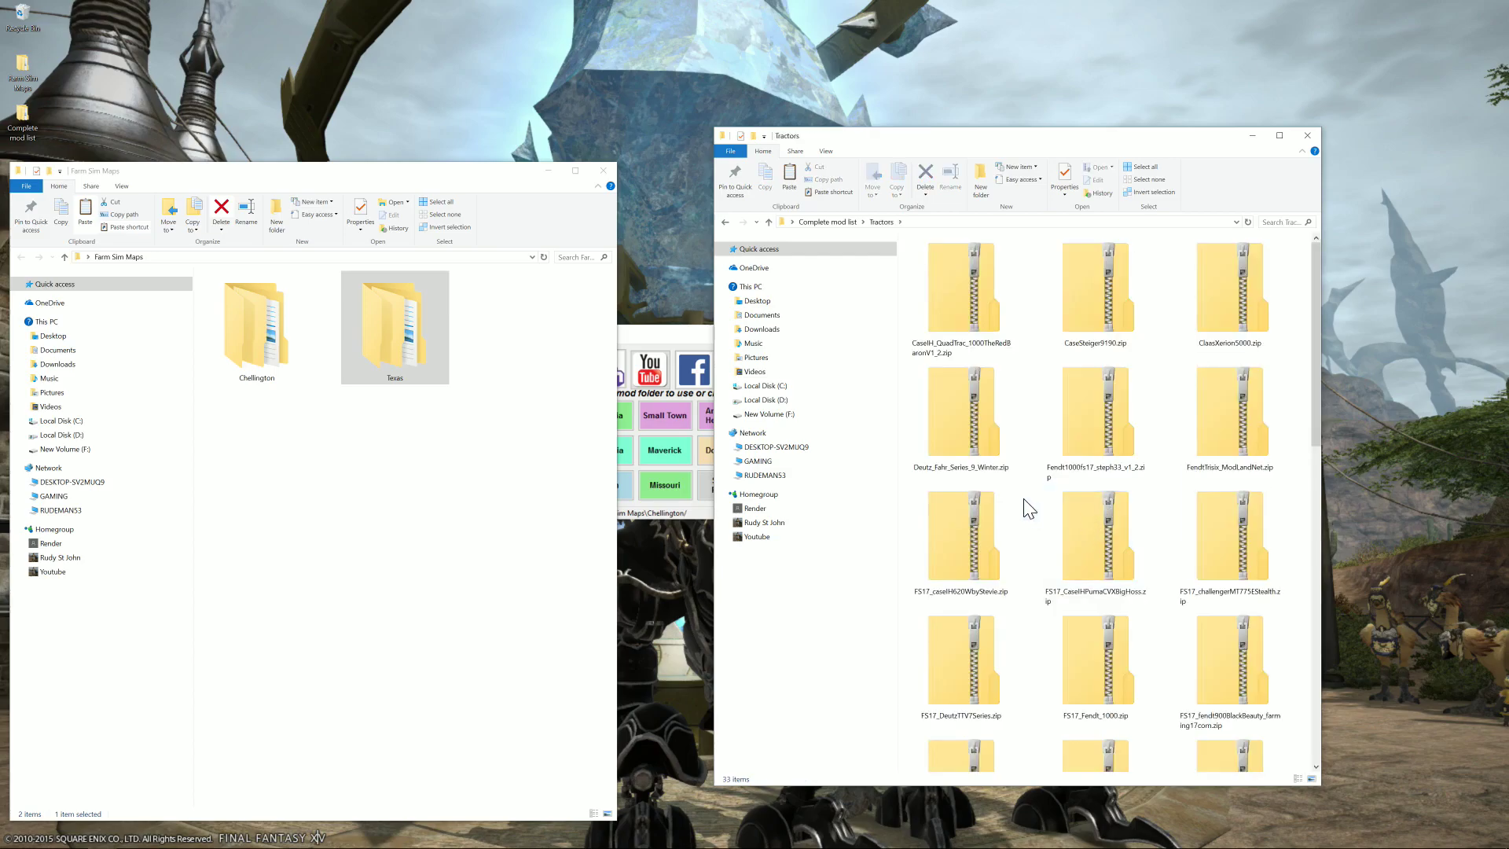
right_click(959, 281)
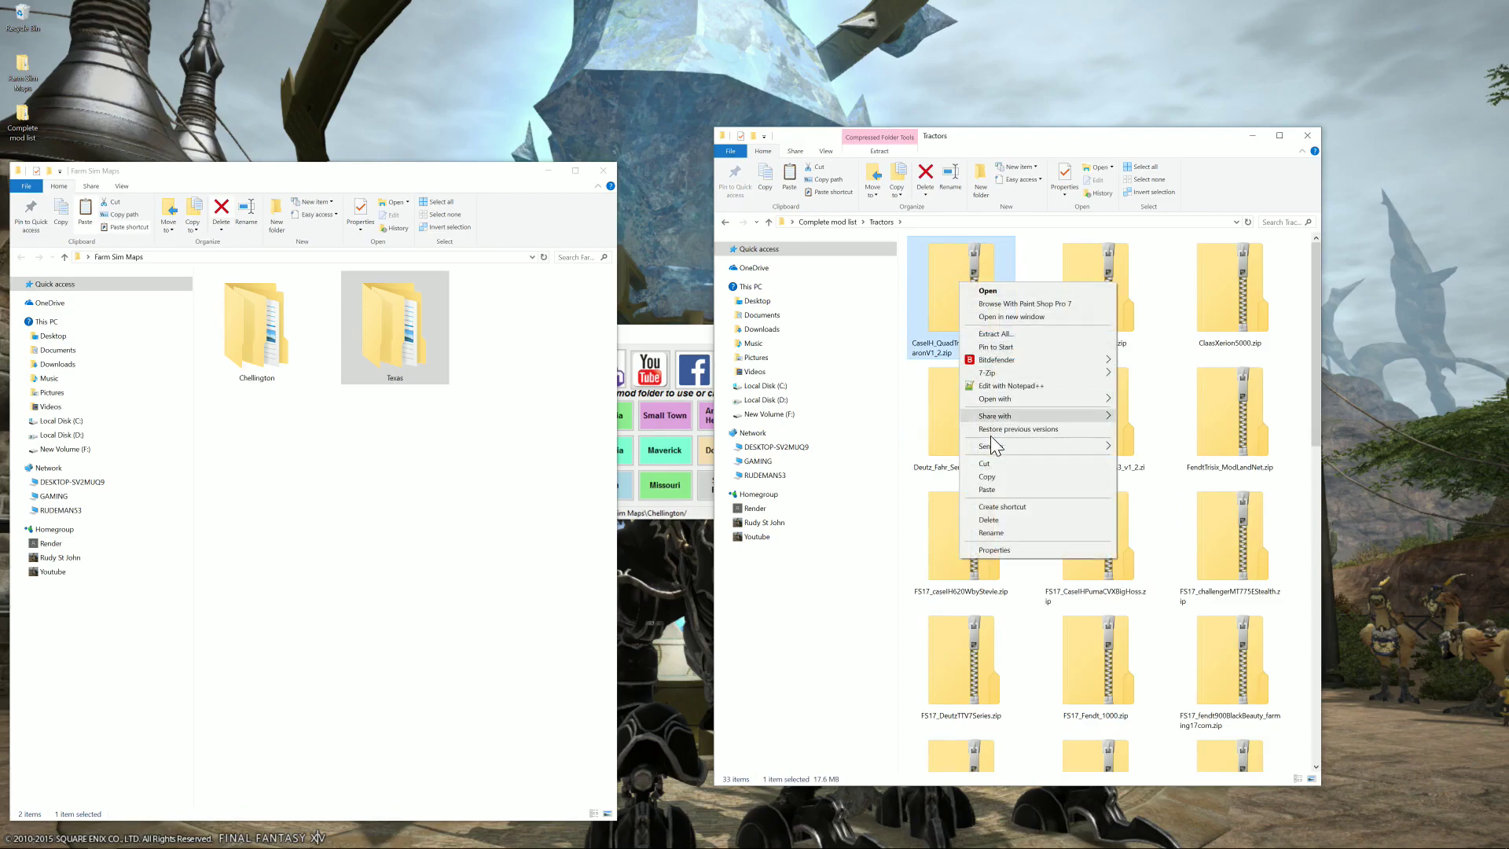
click(989, 476)
right_click(374, 347)
click(401, 575)
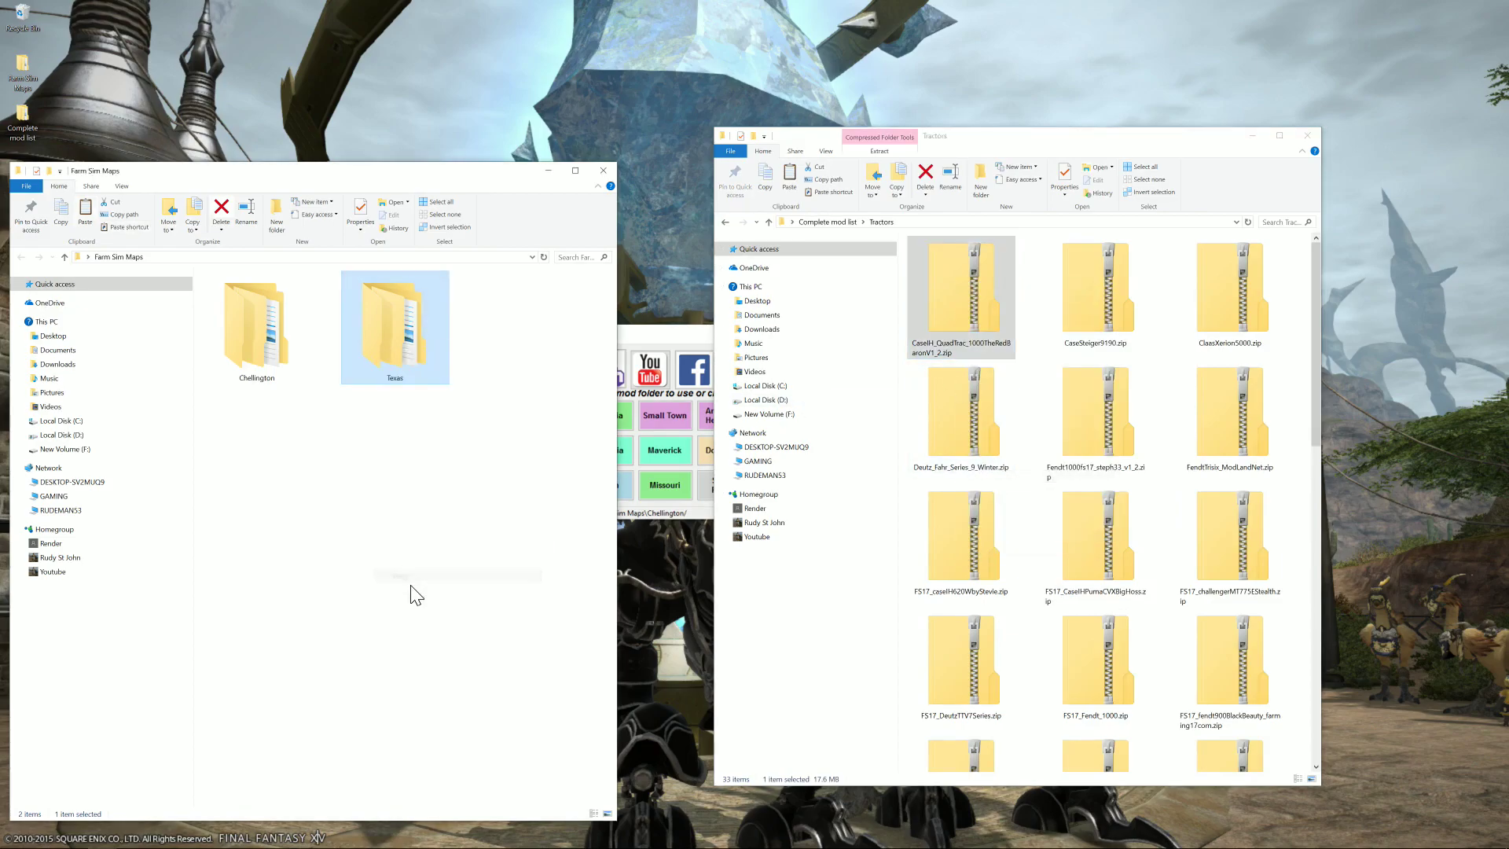
Step: Show the Texas folder's contents as extra large icons, check them and close both folder windows
double_click(382, 319)
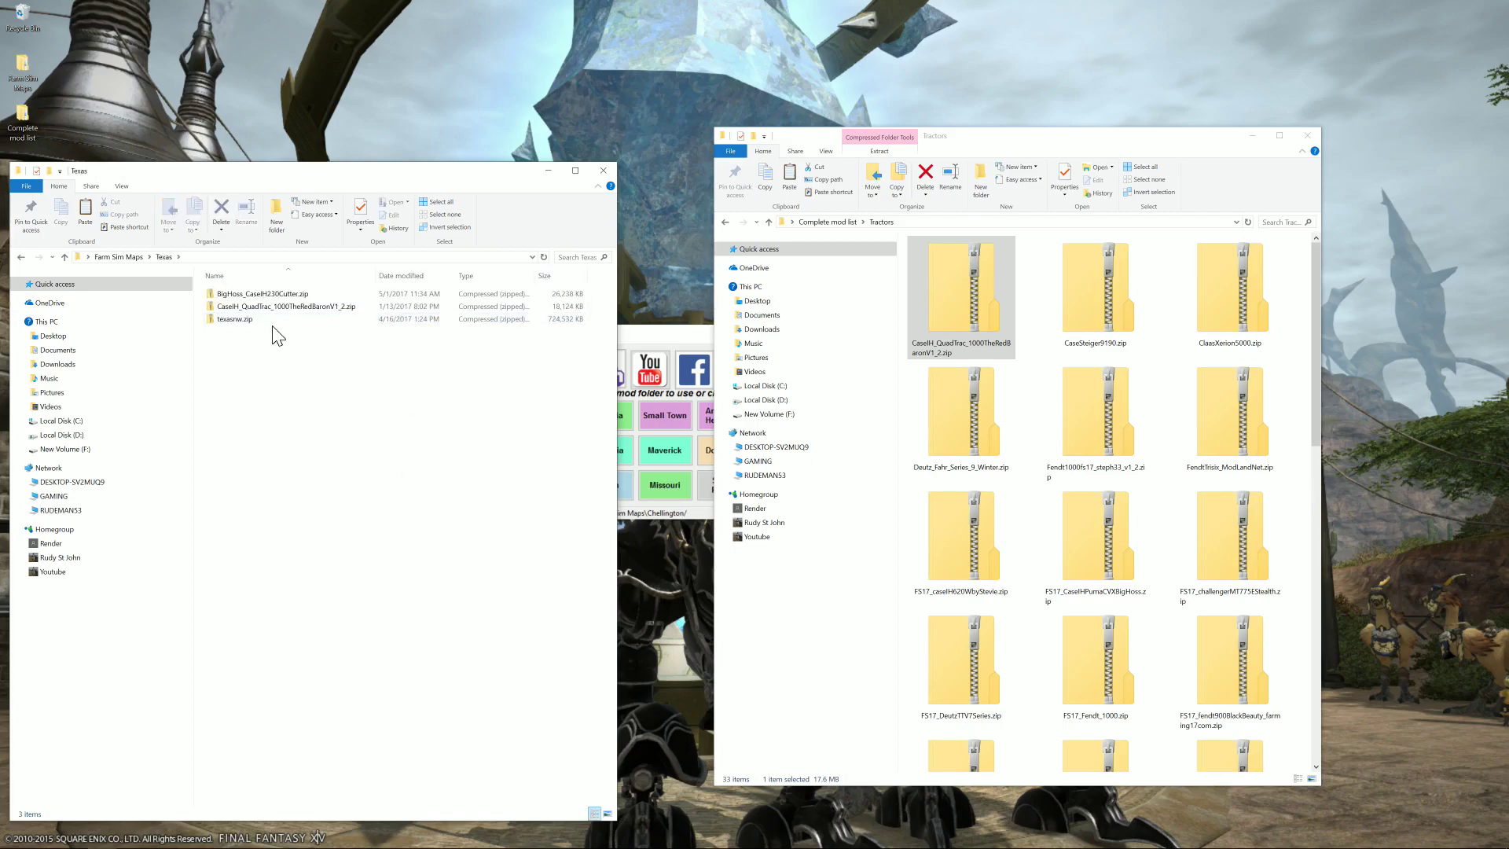
click(122, 185)
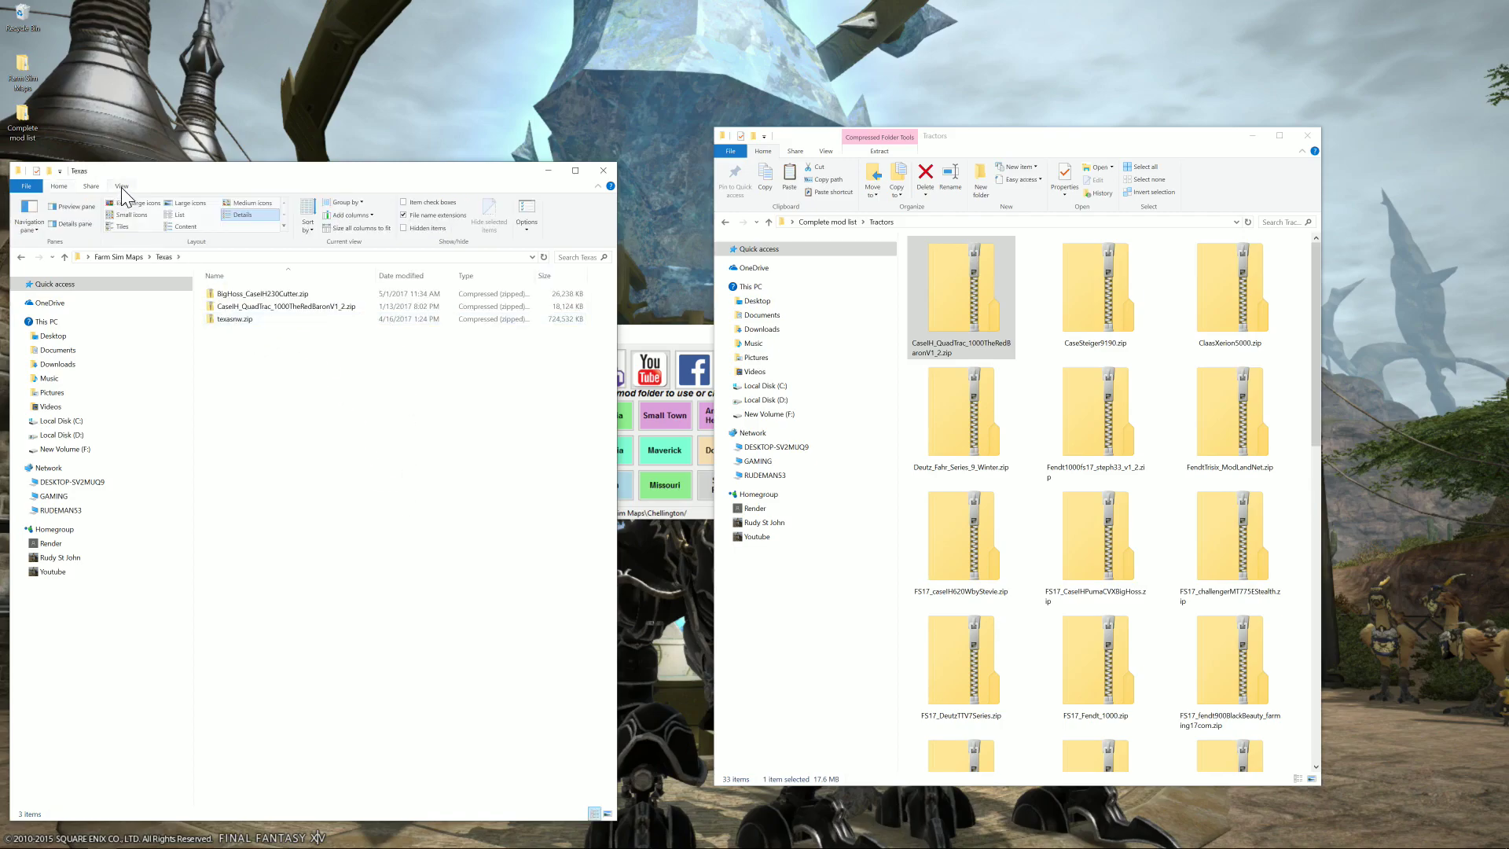
click(138, 203)
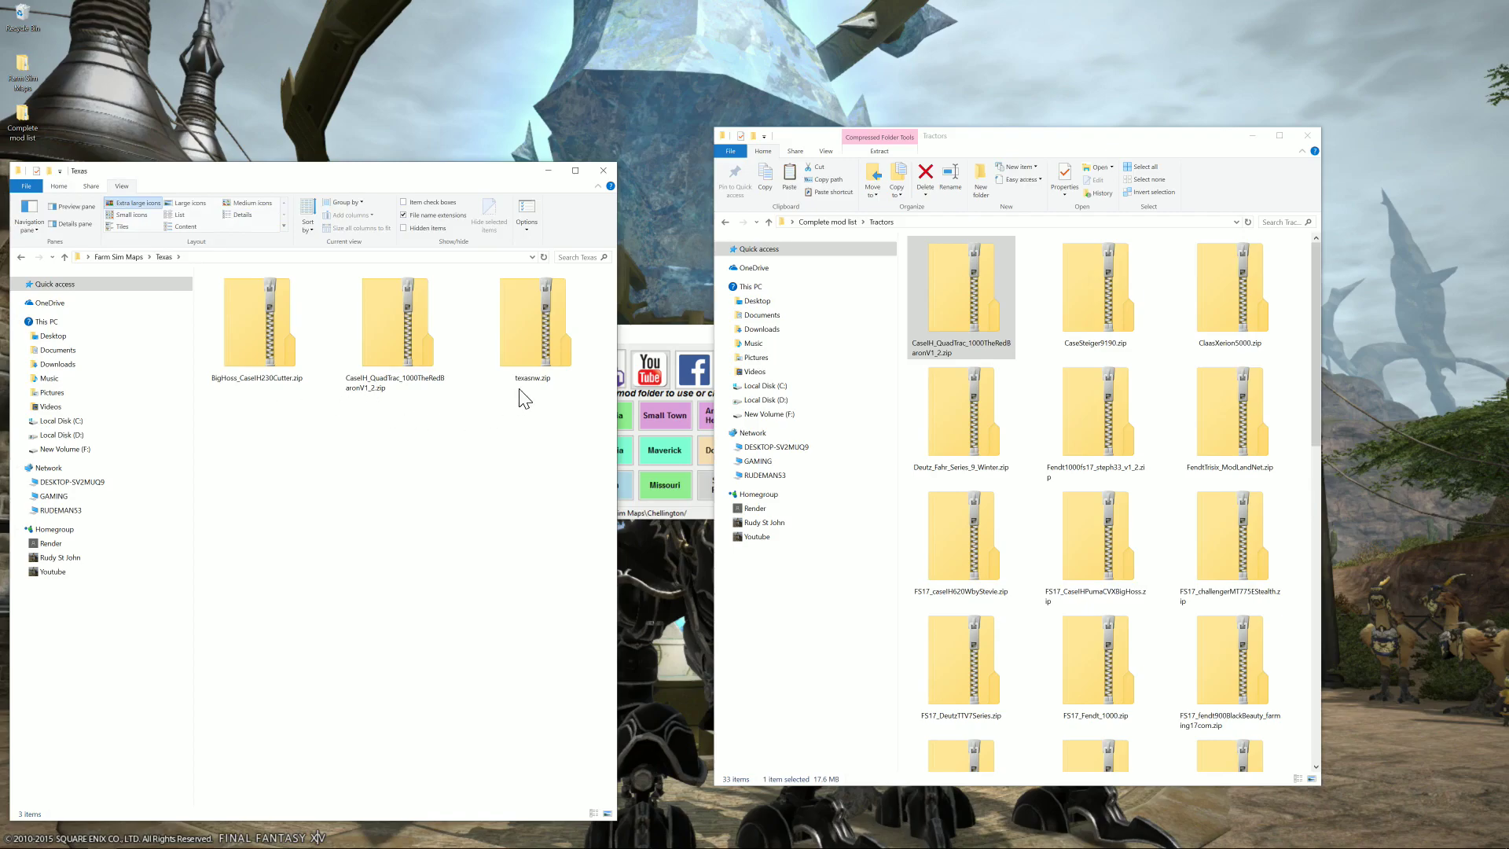
click(604, 171)
click(1307, 135)
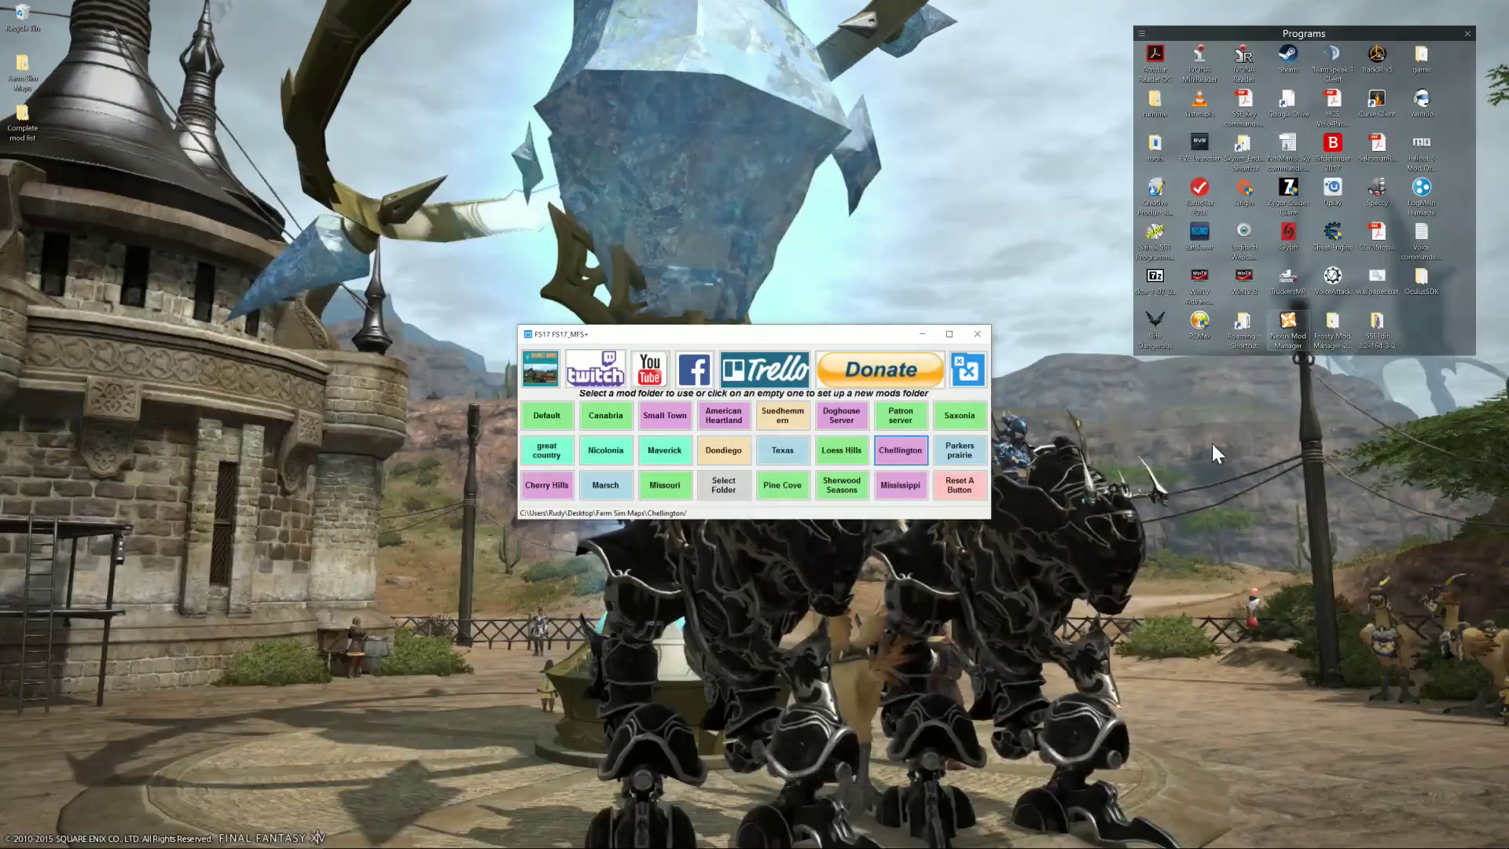
Step: Register the Texas folder from Farm Sim Maps on the empty mod folder slot under the name Texas2
click(723, 483)
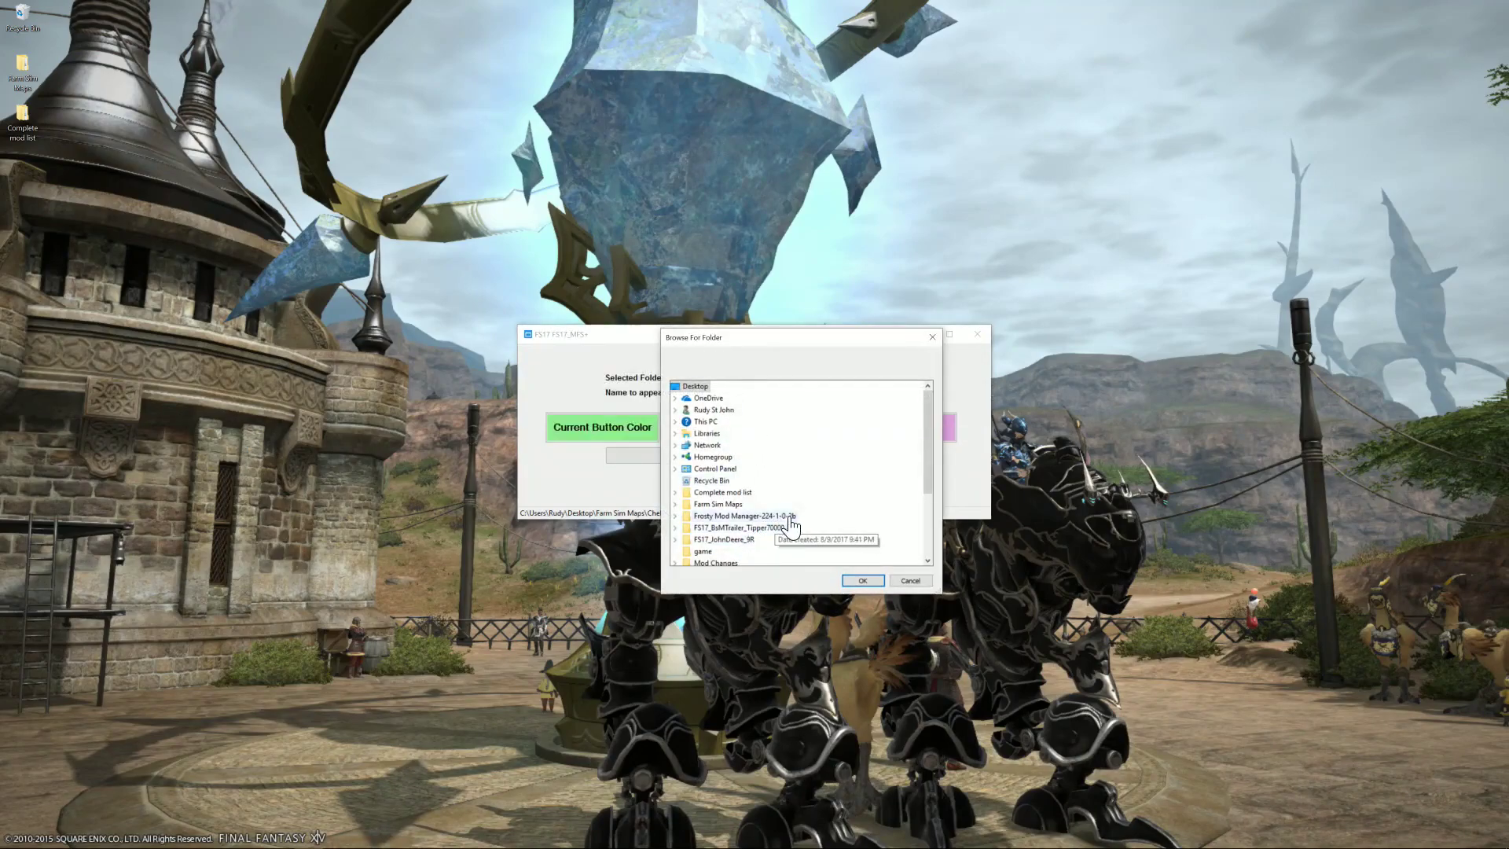
double_click(818, 504)
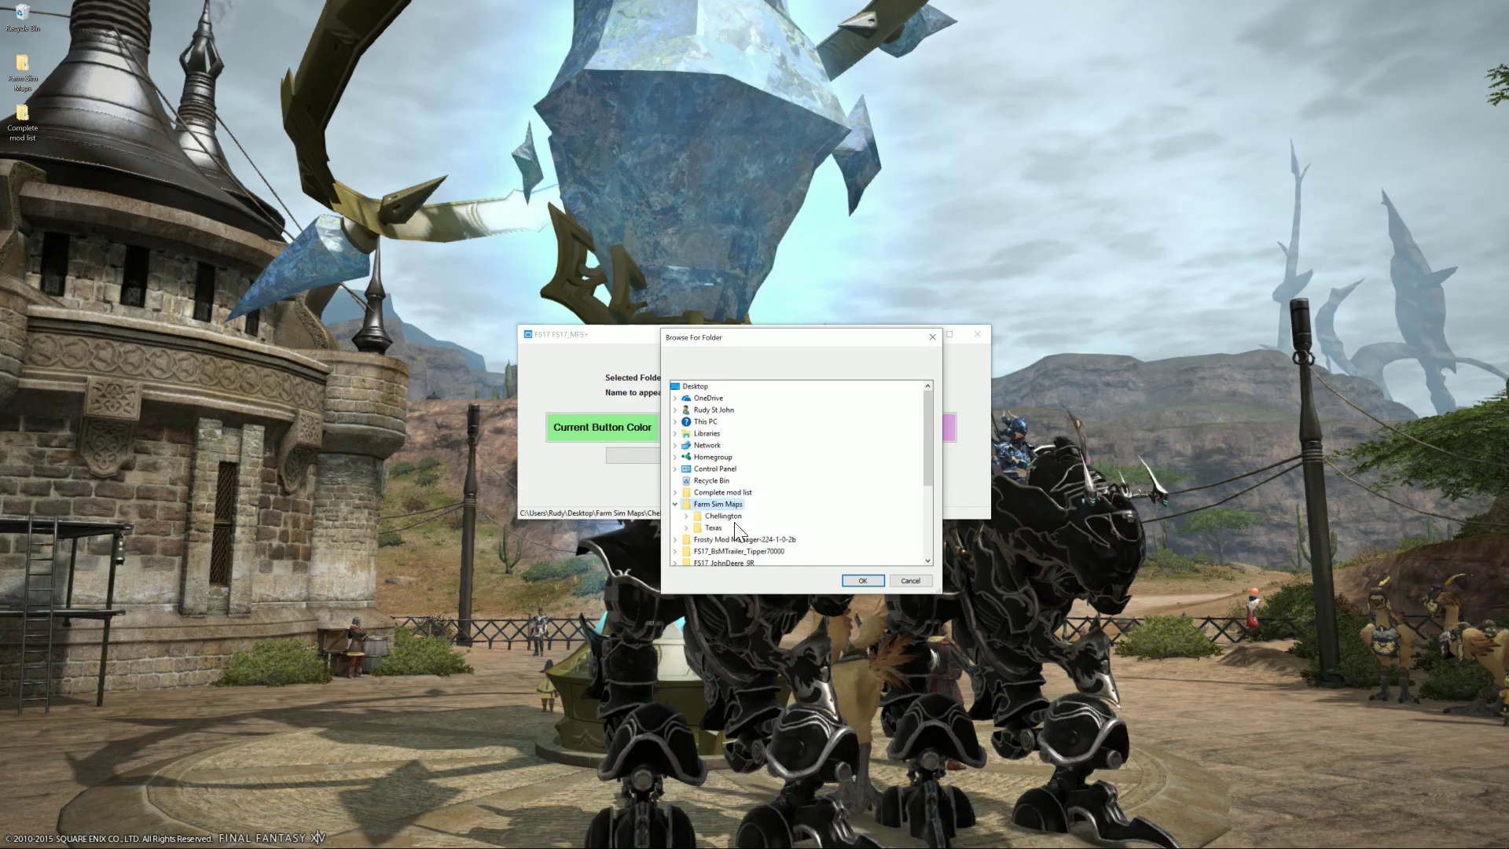
click(716, 531)
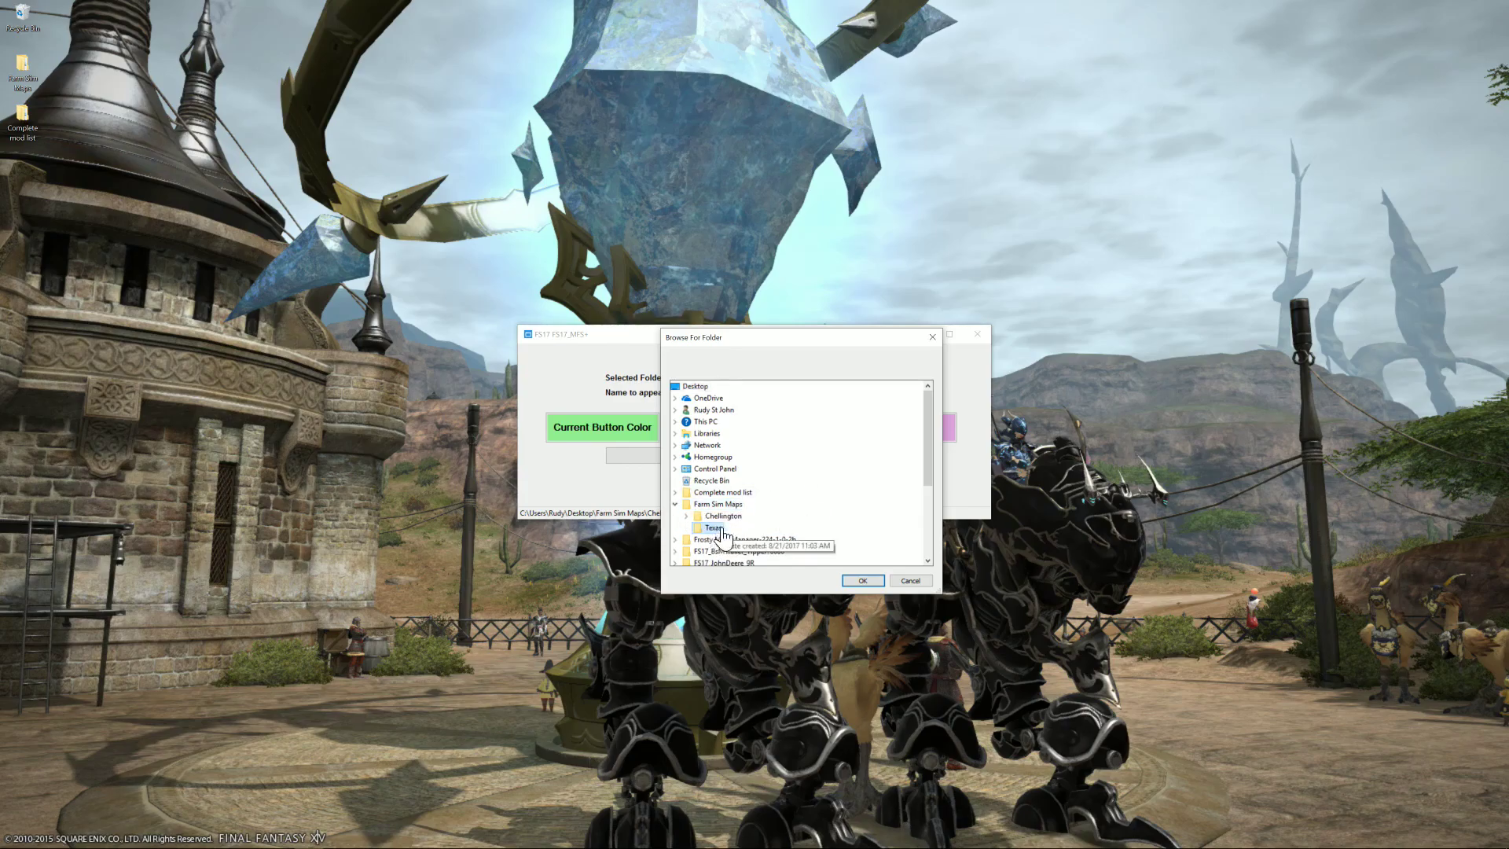
click(853, 579)
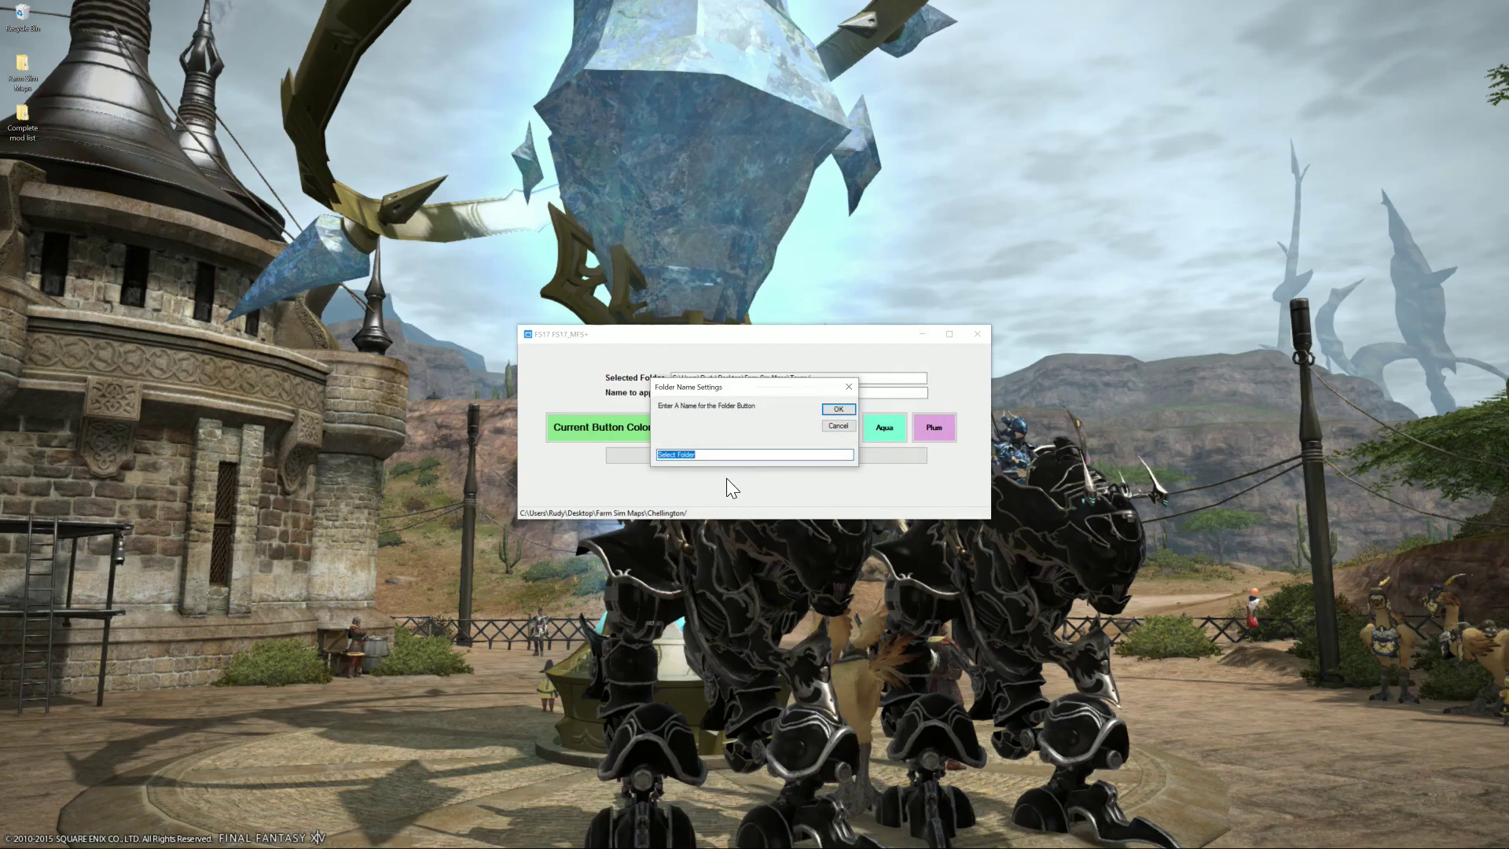
text(T)
click(830, 410)
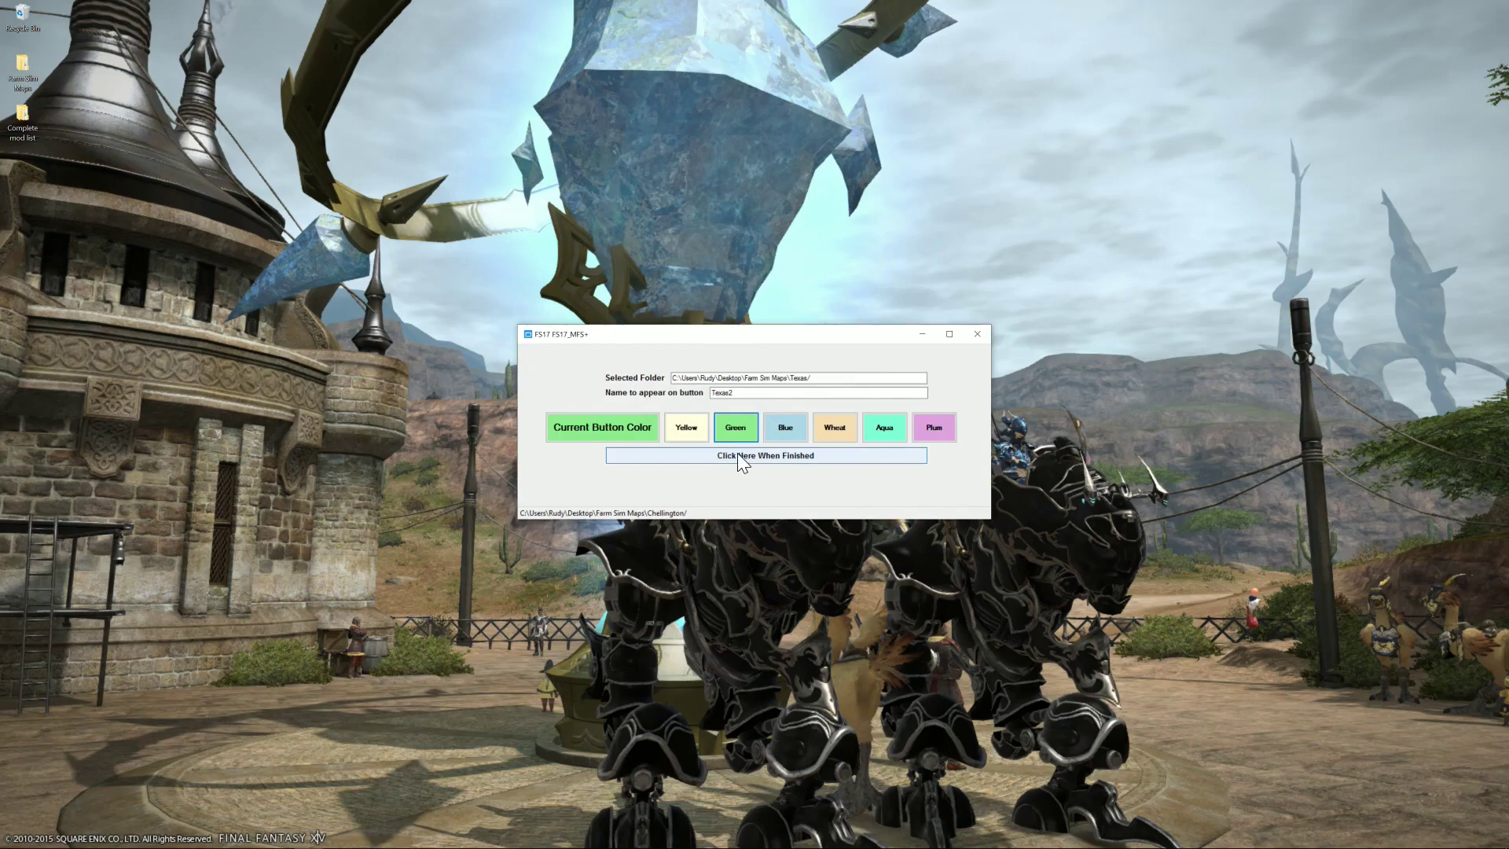
click(737, 455)
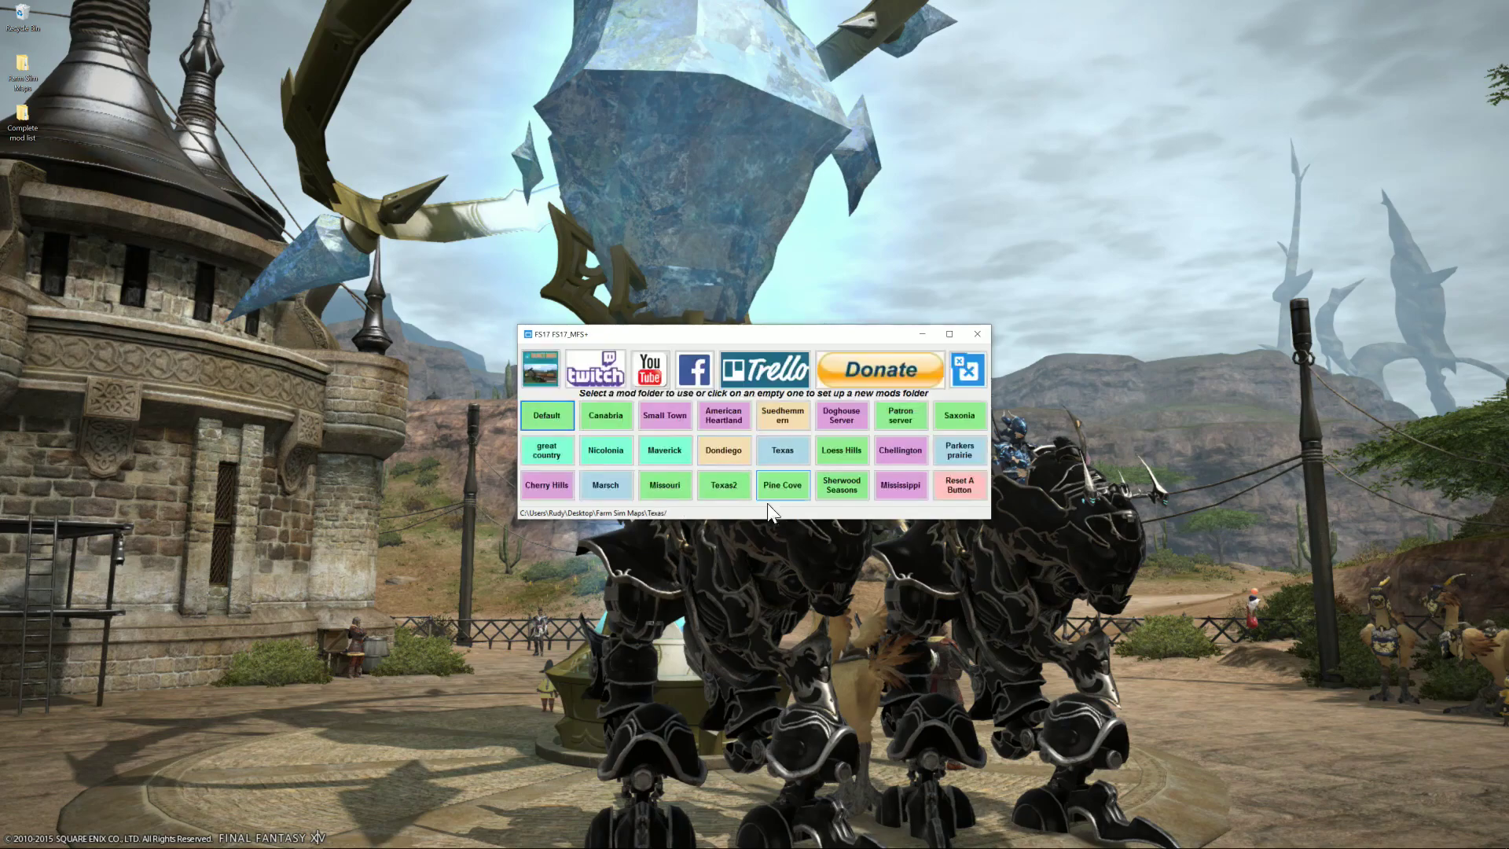
Step: Activate the Texas2 mod folder and launch Farming Simulator 17
click(720, 486)
mouse_move(880, 629)
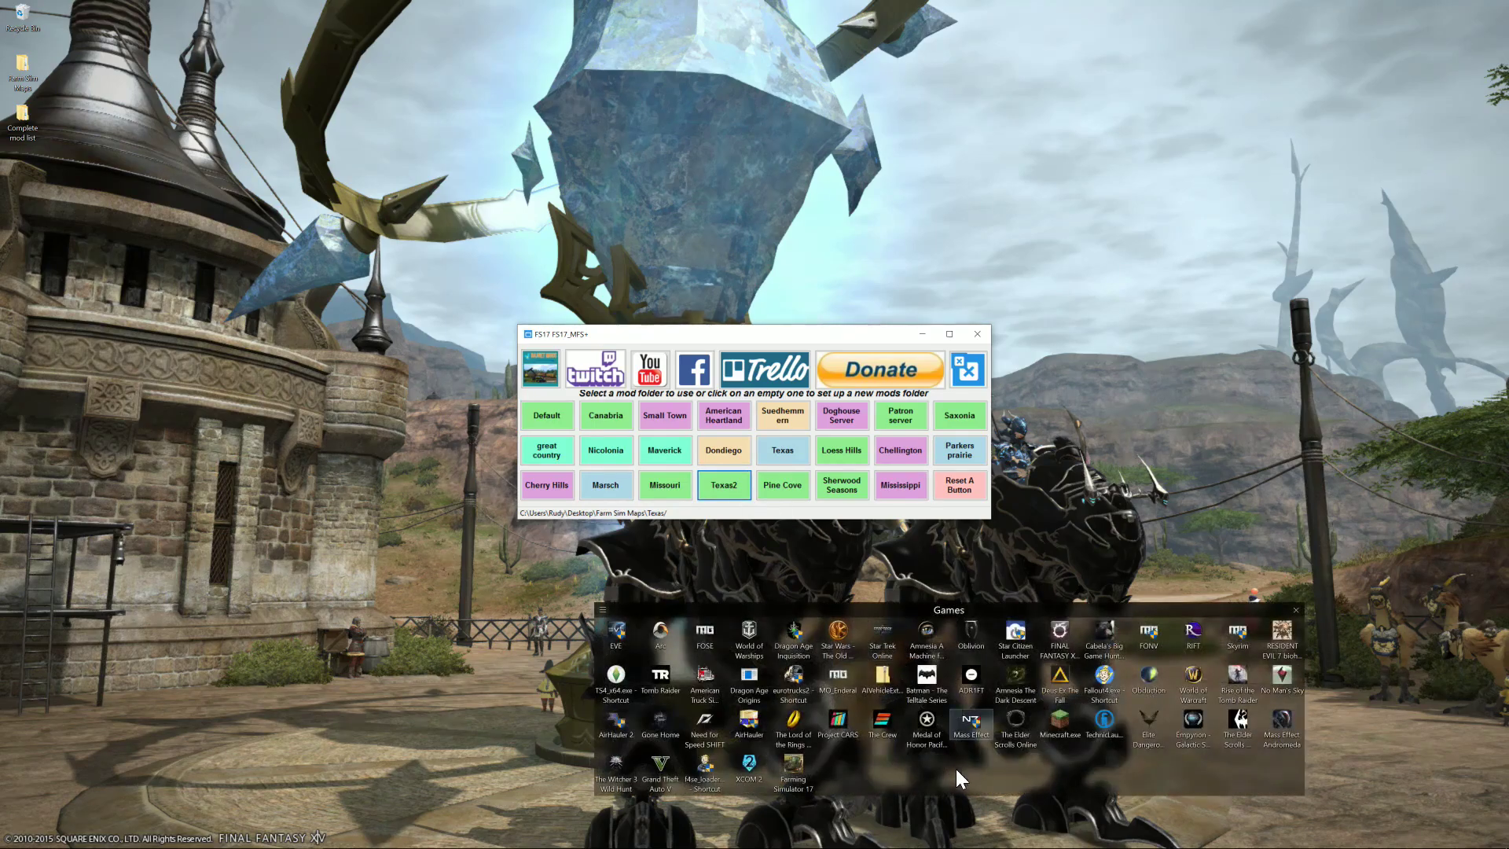
double_click(794, 760)
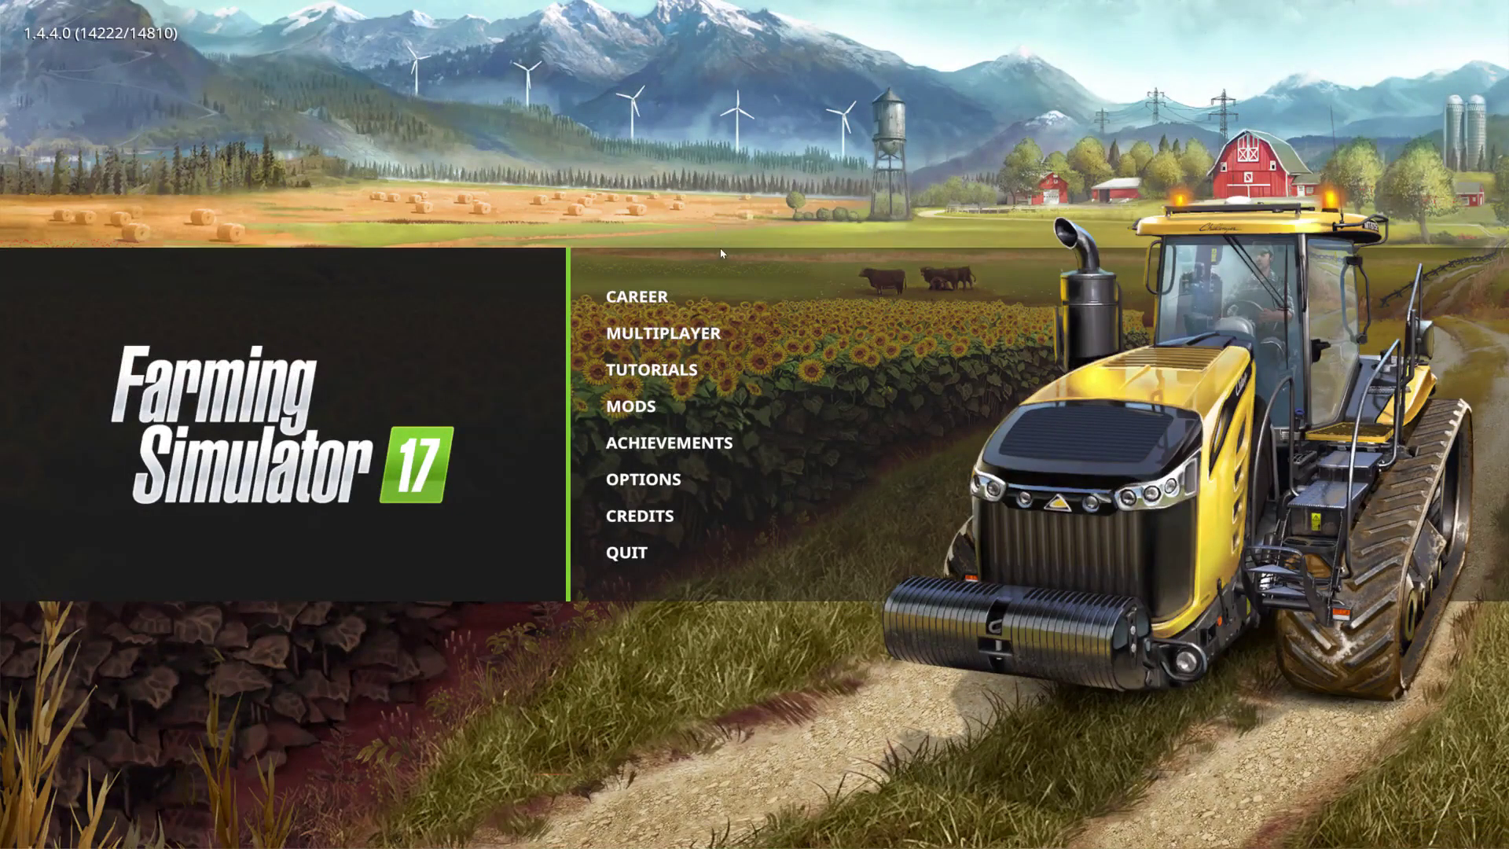
Step: Open the career savegames and start a new game in the unused slot Savegame 19
click(689, 296)
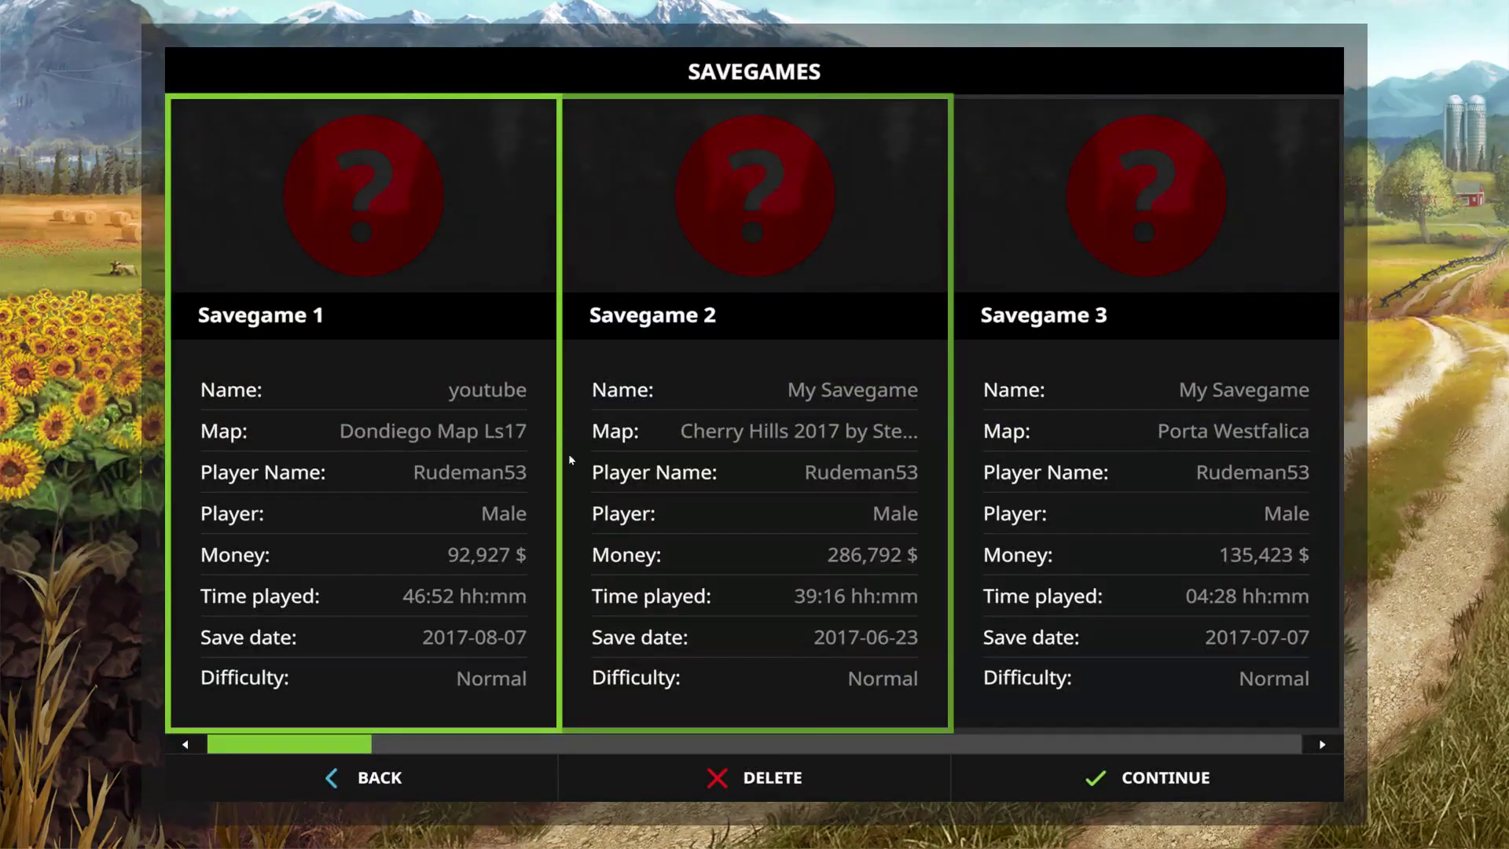
drag(358, 742, 1289, 763)
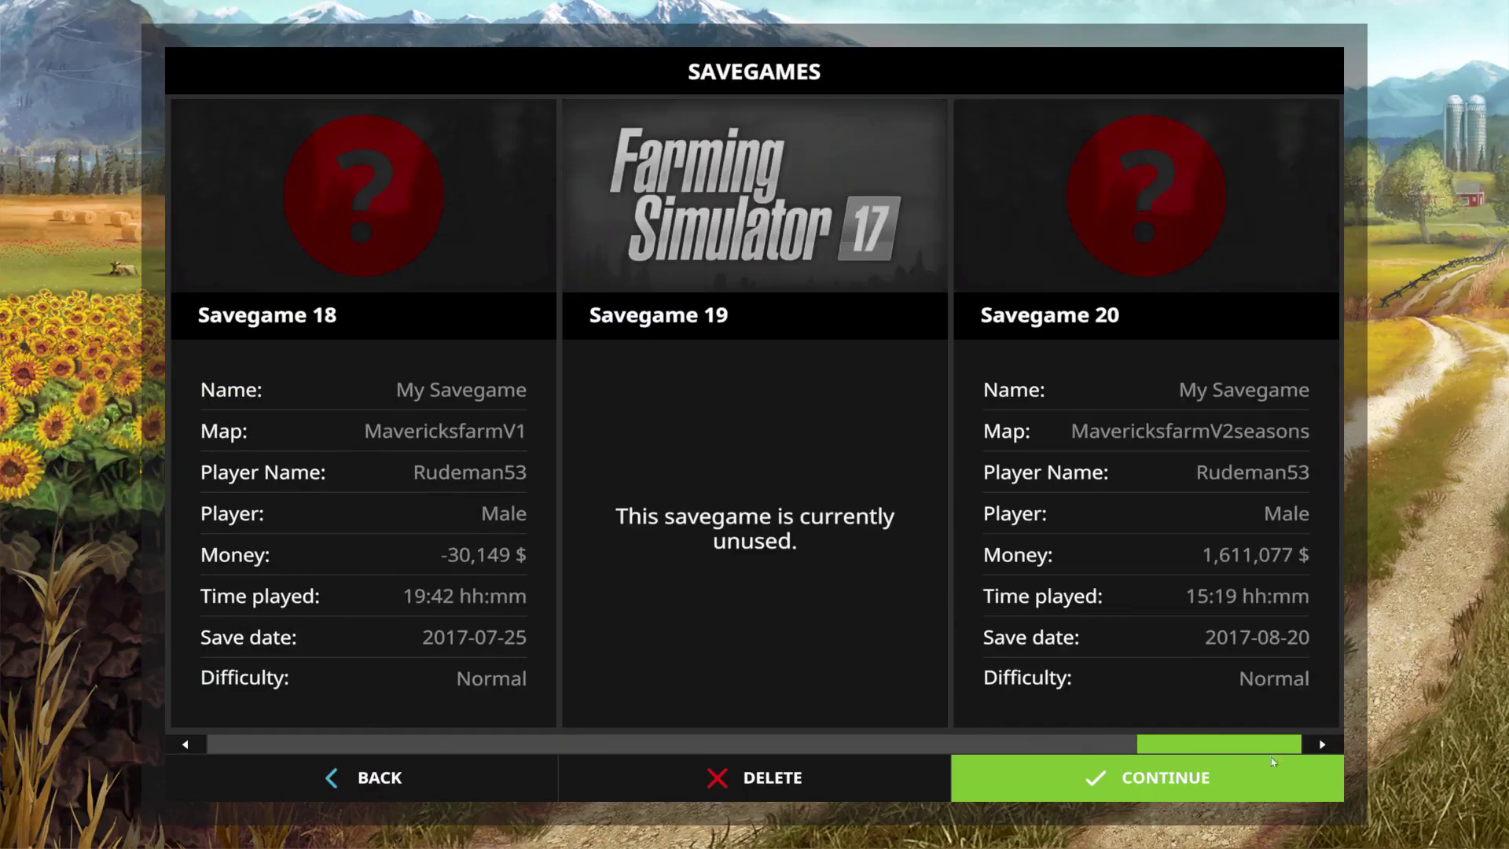
click(1026, 776)
click(768, 358)
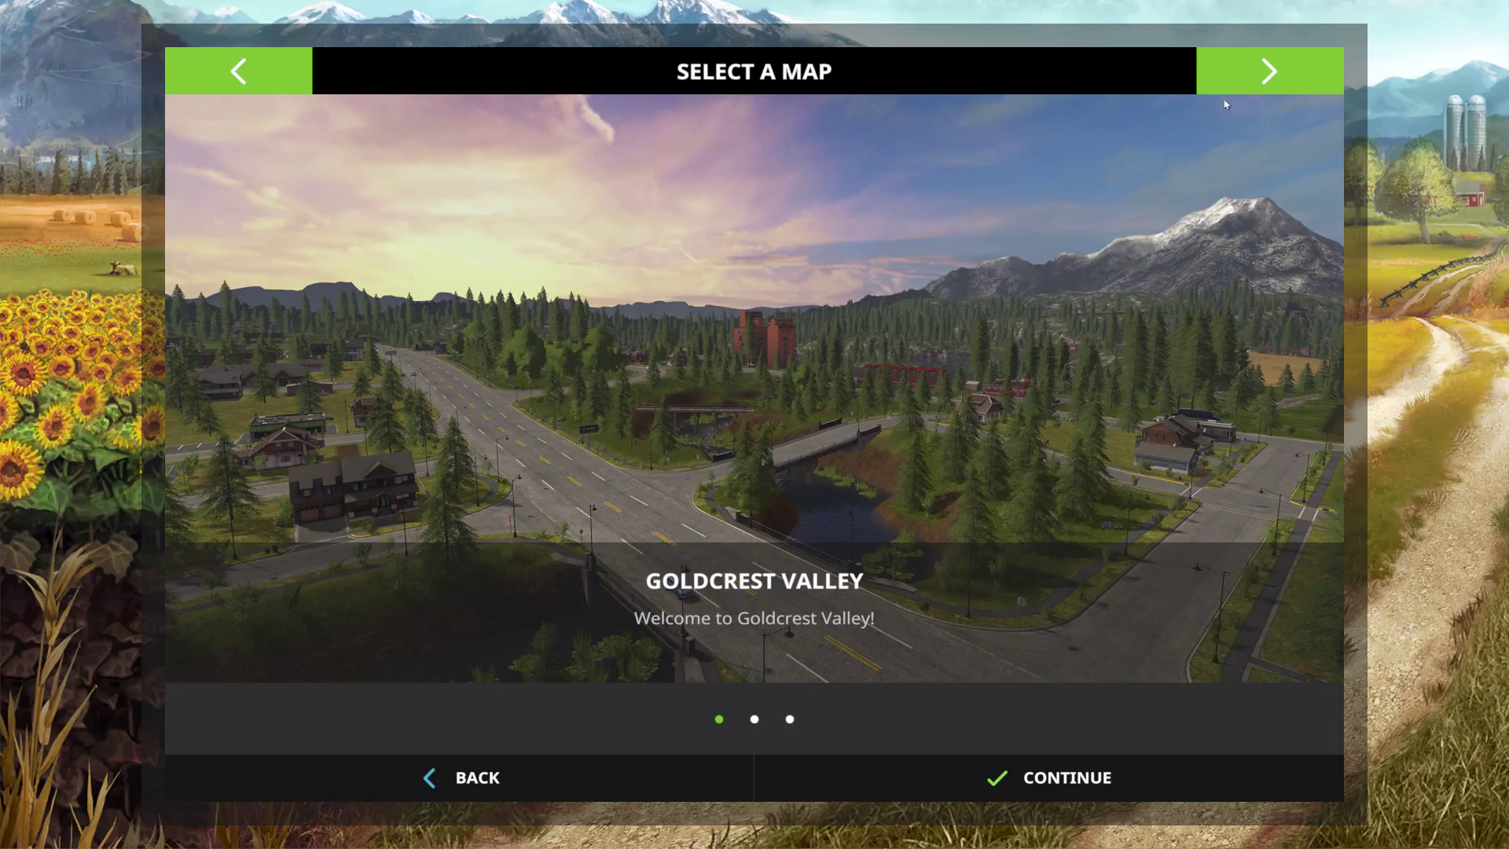
Step: Choose the North West Texas 4X map for the new career and accept the default character
click(1267, 73)
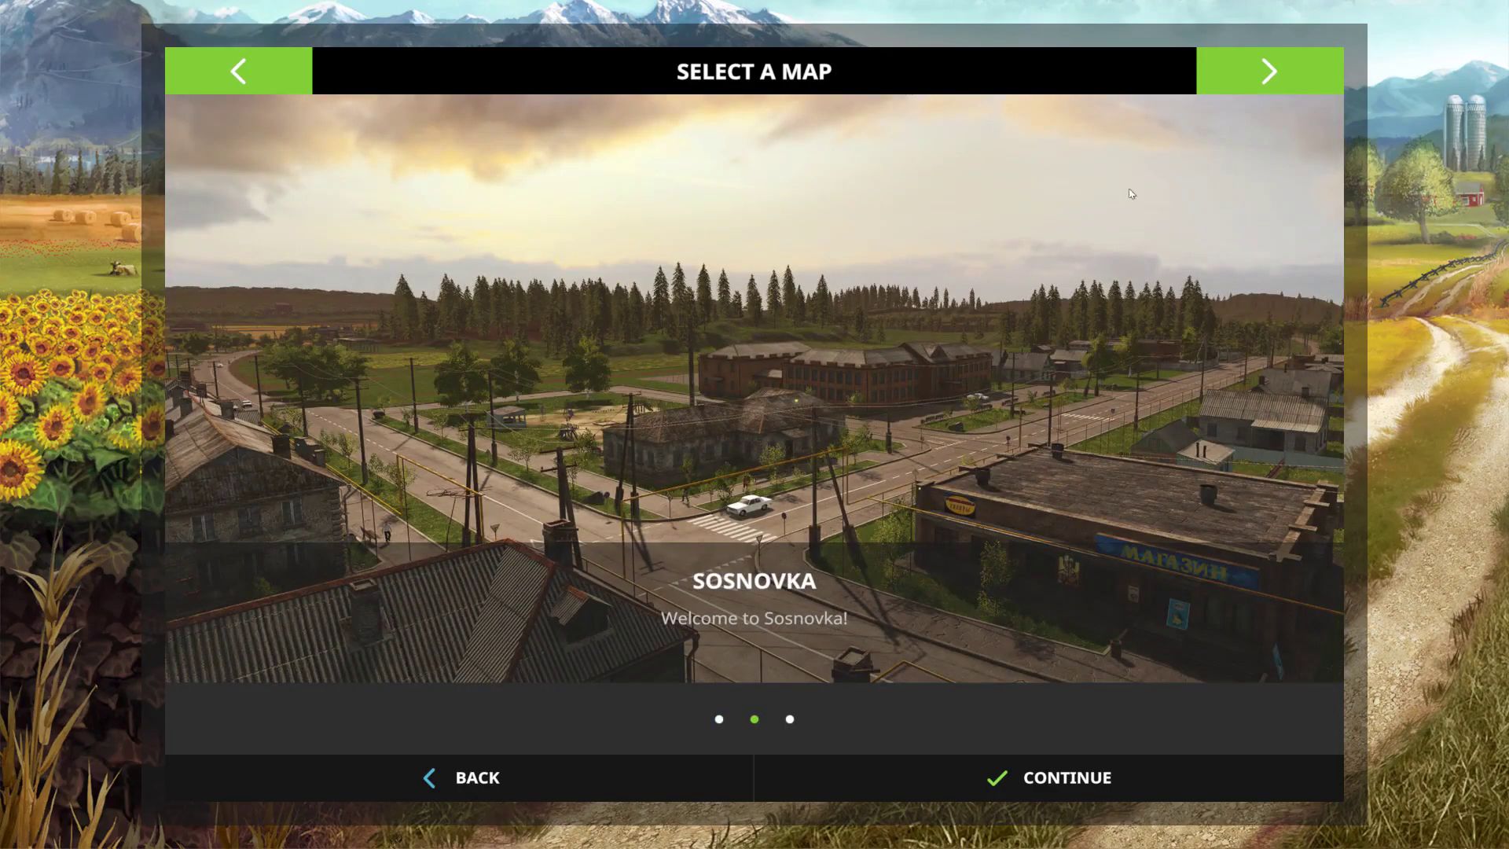
click(1228, 68)
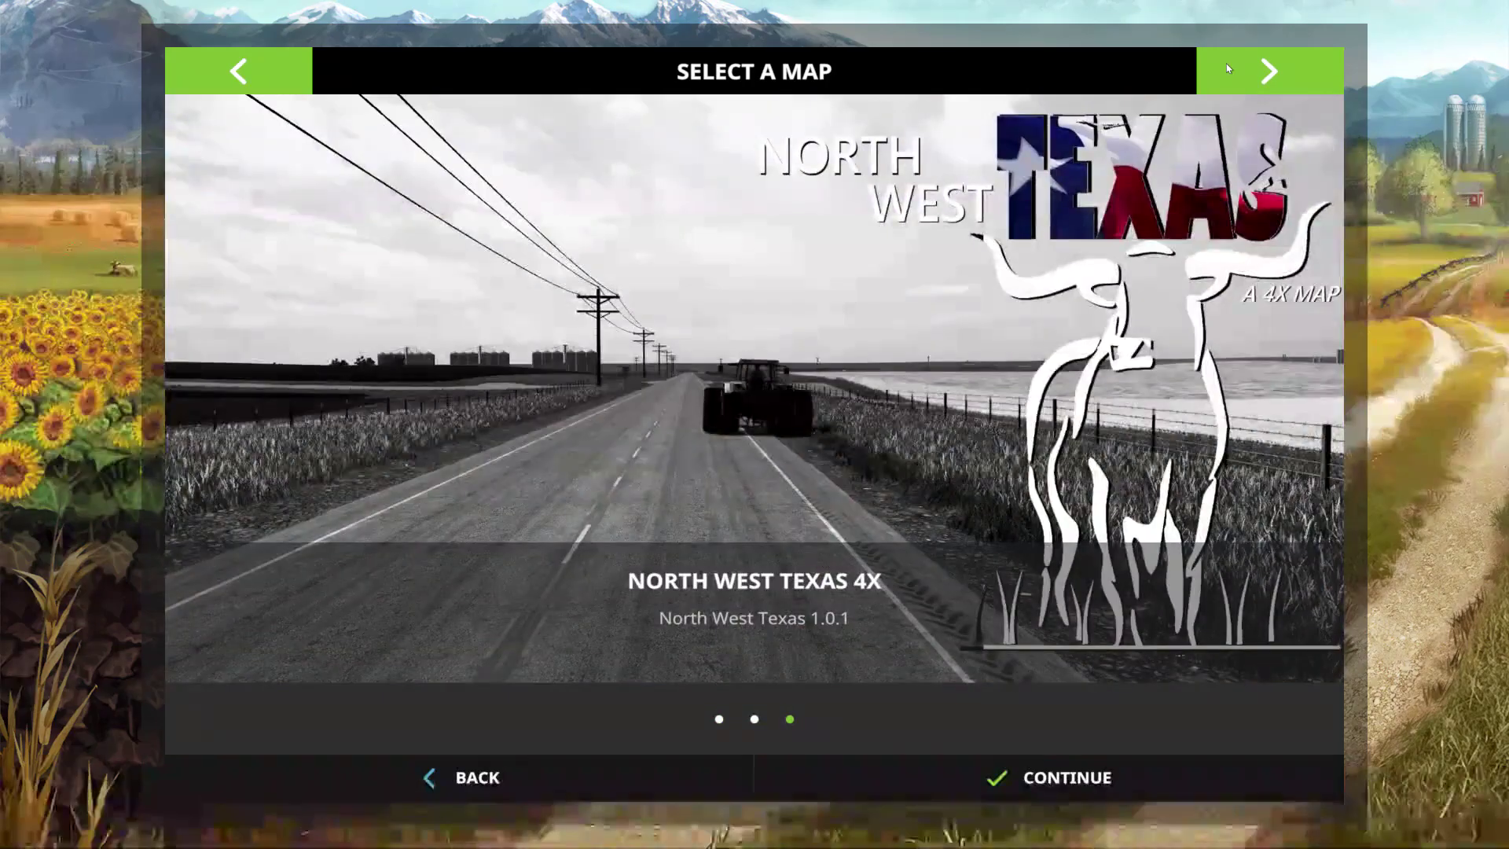
click(999, 775)
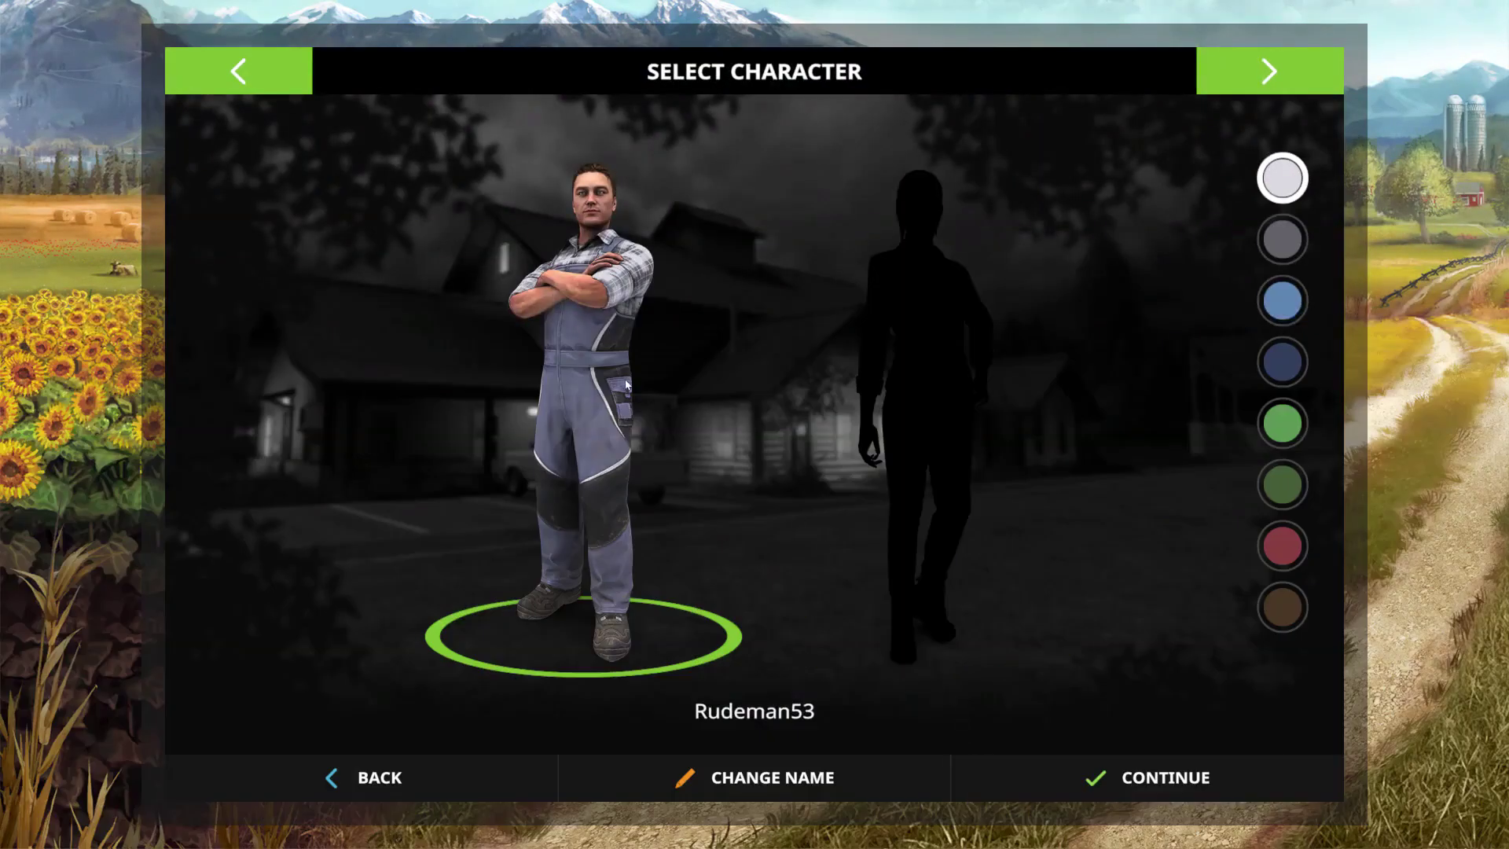
click(1104, 775)
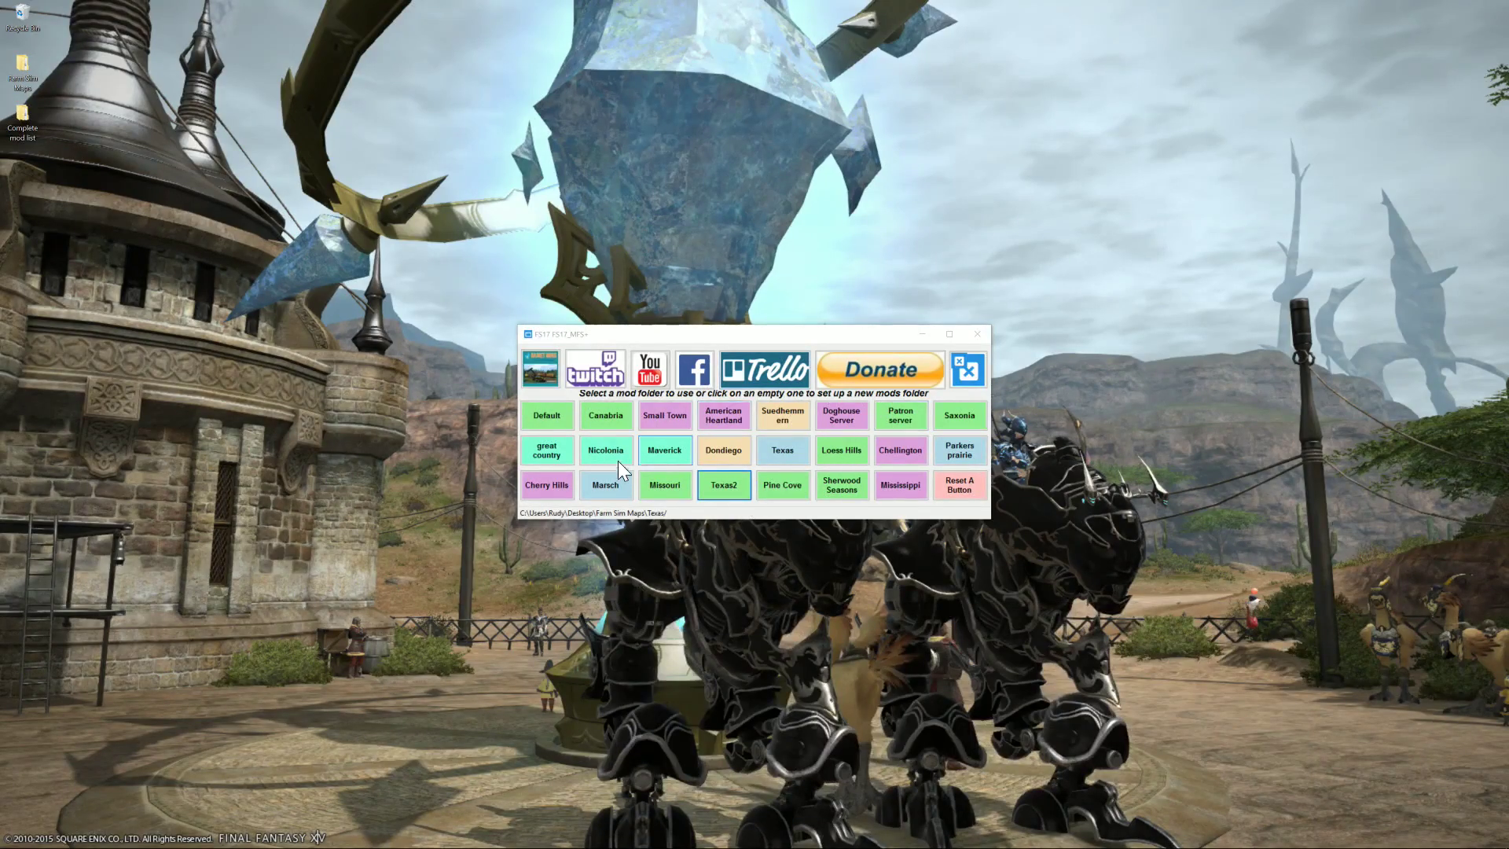
Step: Switch to the fs17 Mods folder in File Explorer through its desktop shortcut and maximise the window
mouse_move(133, 117)
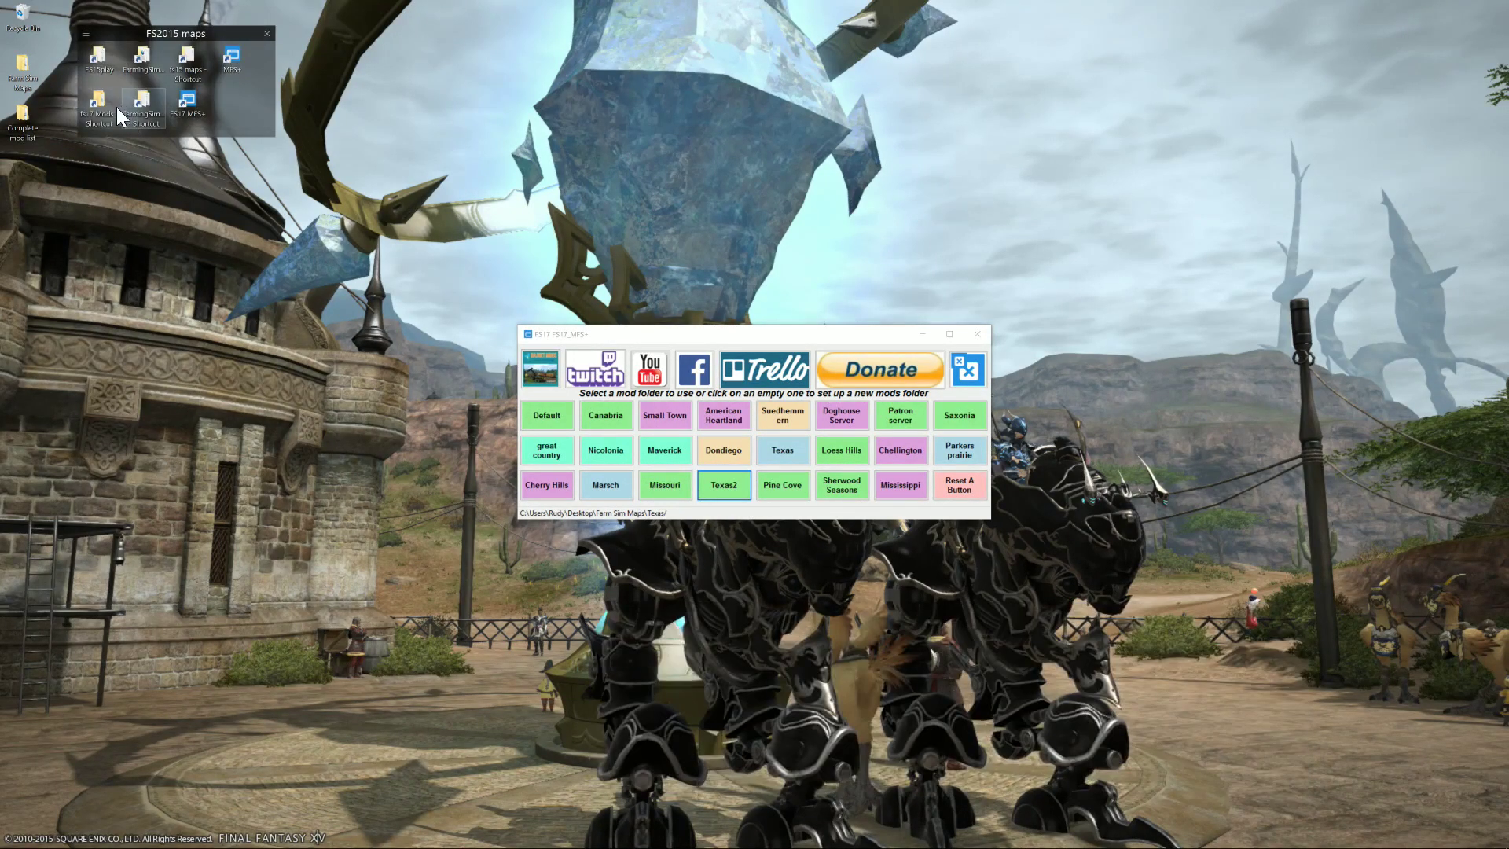
double_click(107, 106)
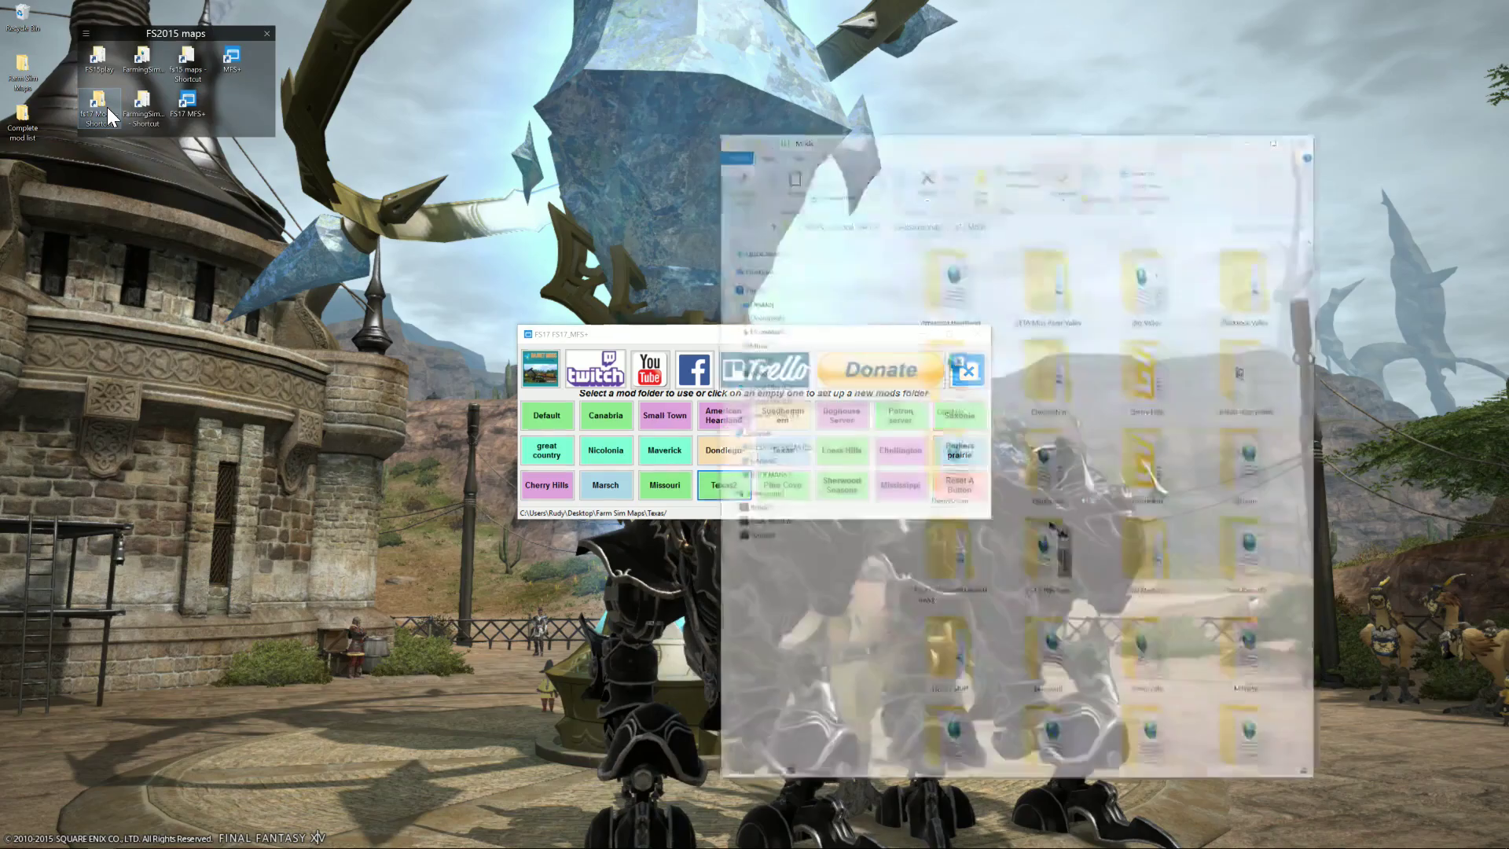
double_click(952, 140)
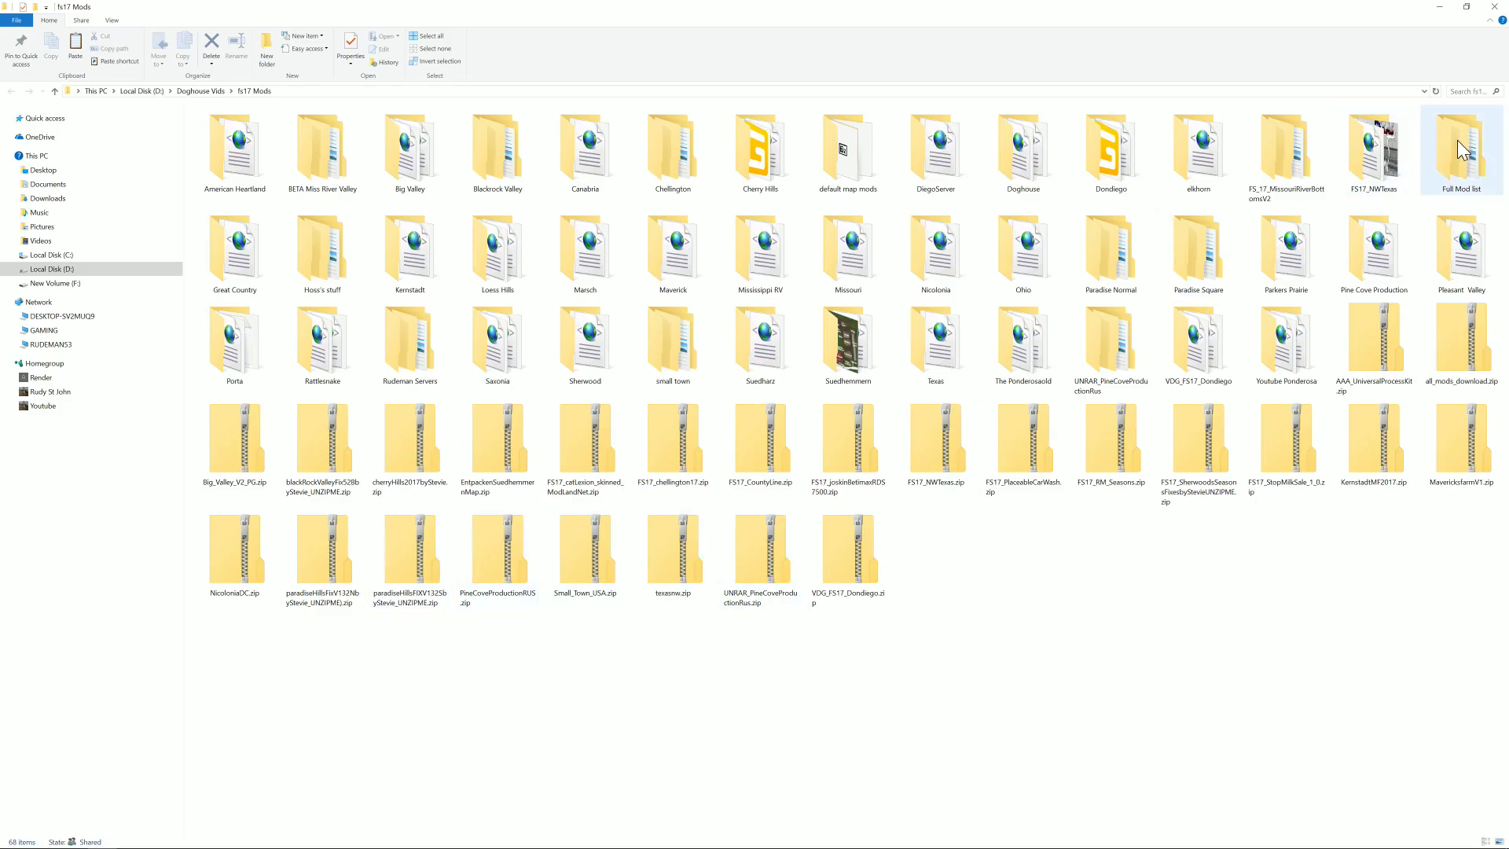
Step: Look at the category folders inside Full Mod list and return to the fs17 Mods folder
mouse_move(1463, 149)
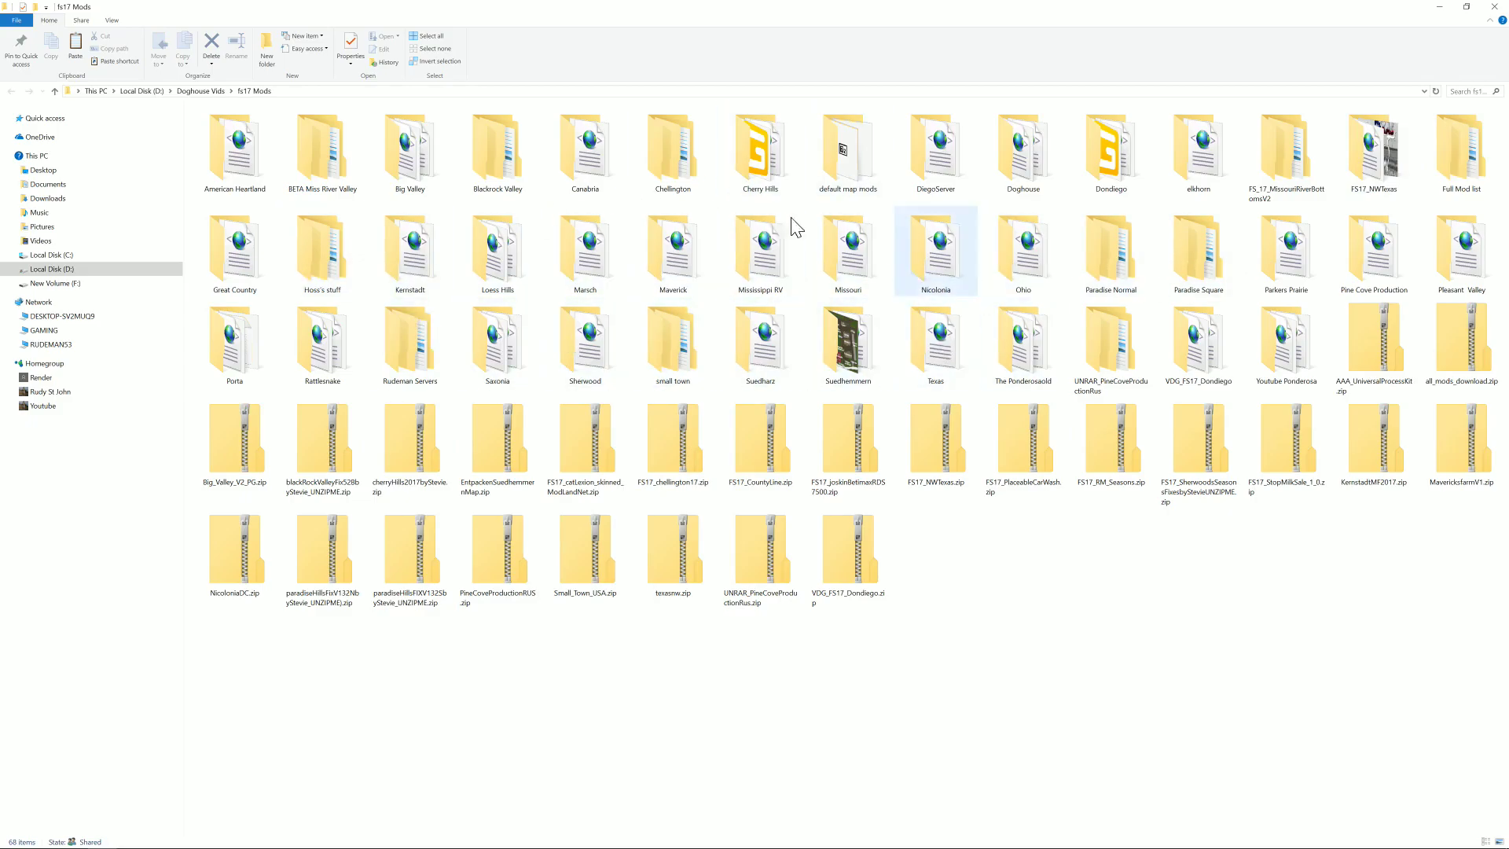
click(1450, 144)
double_click(1451, 145)
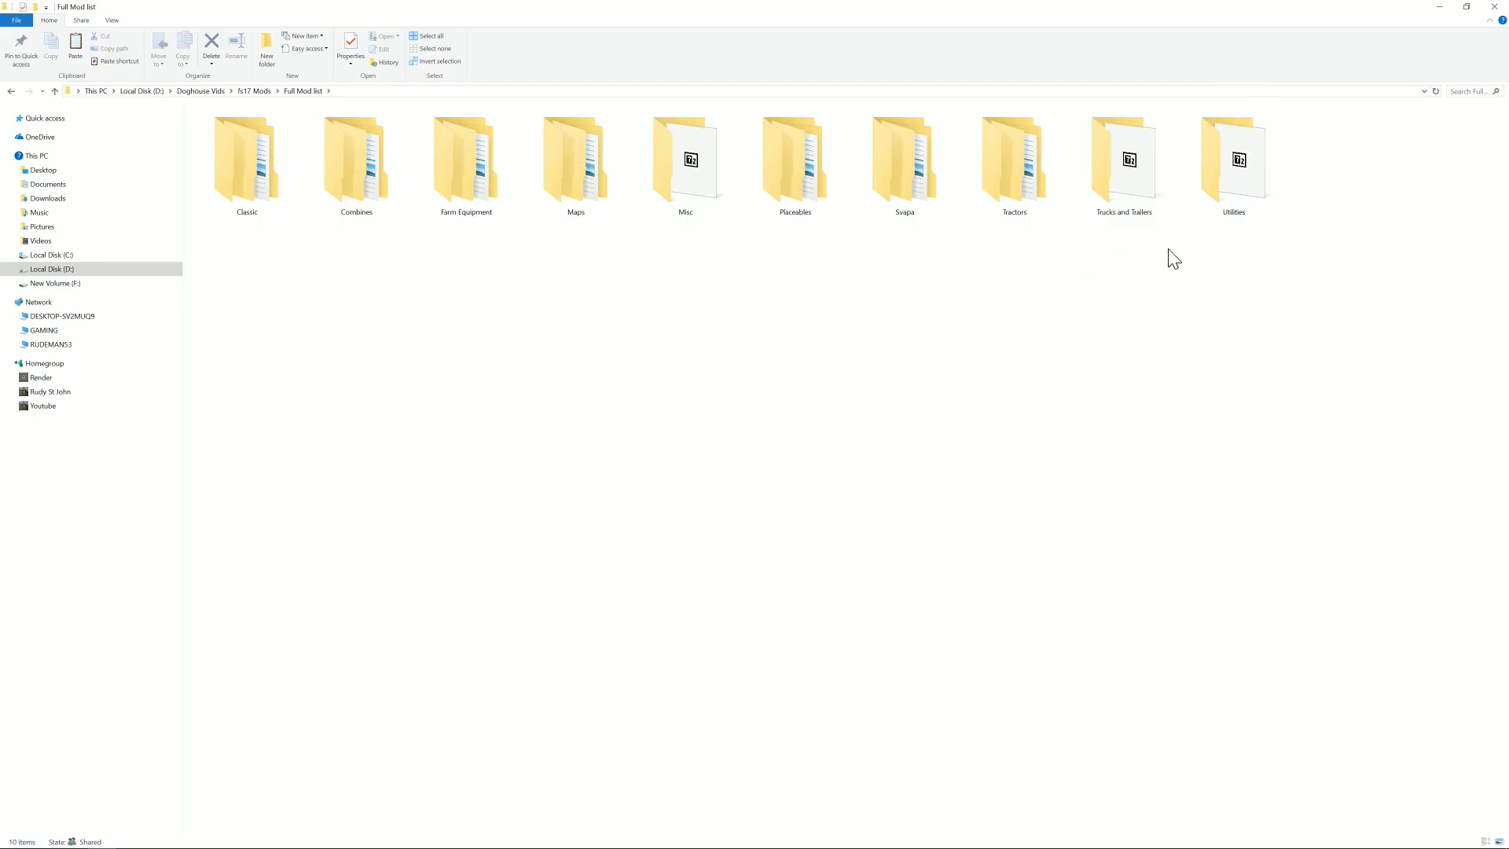
click(255, 91)
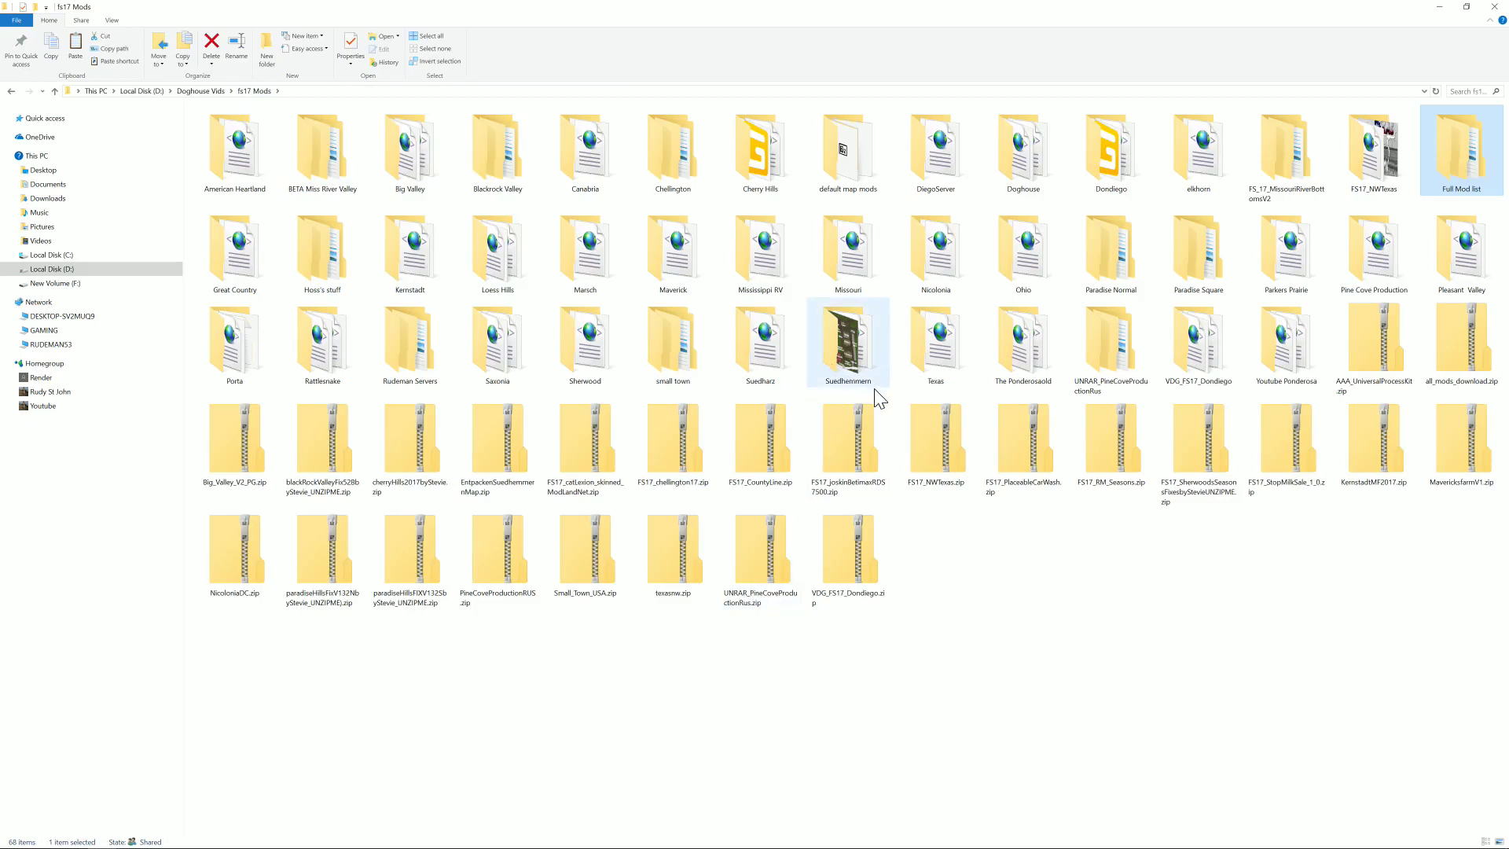
Step: Open the Texas folder in fs17 Mods and look through its list of mod files
double_click(934, 347)
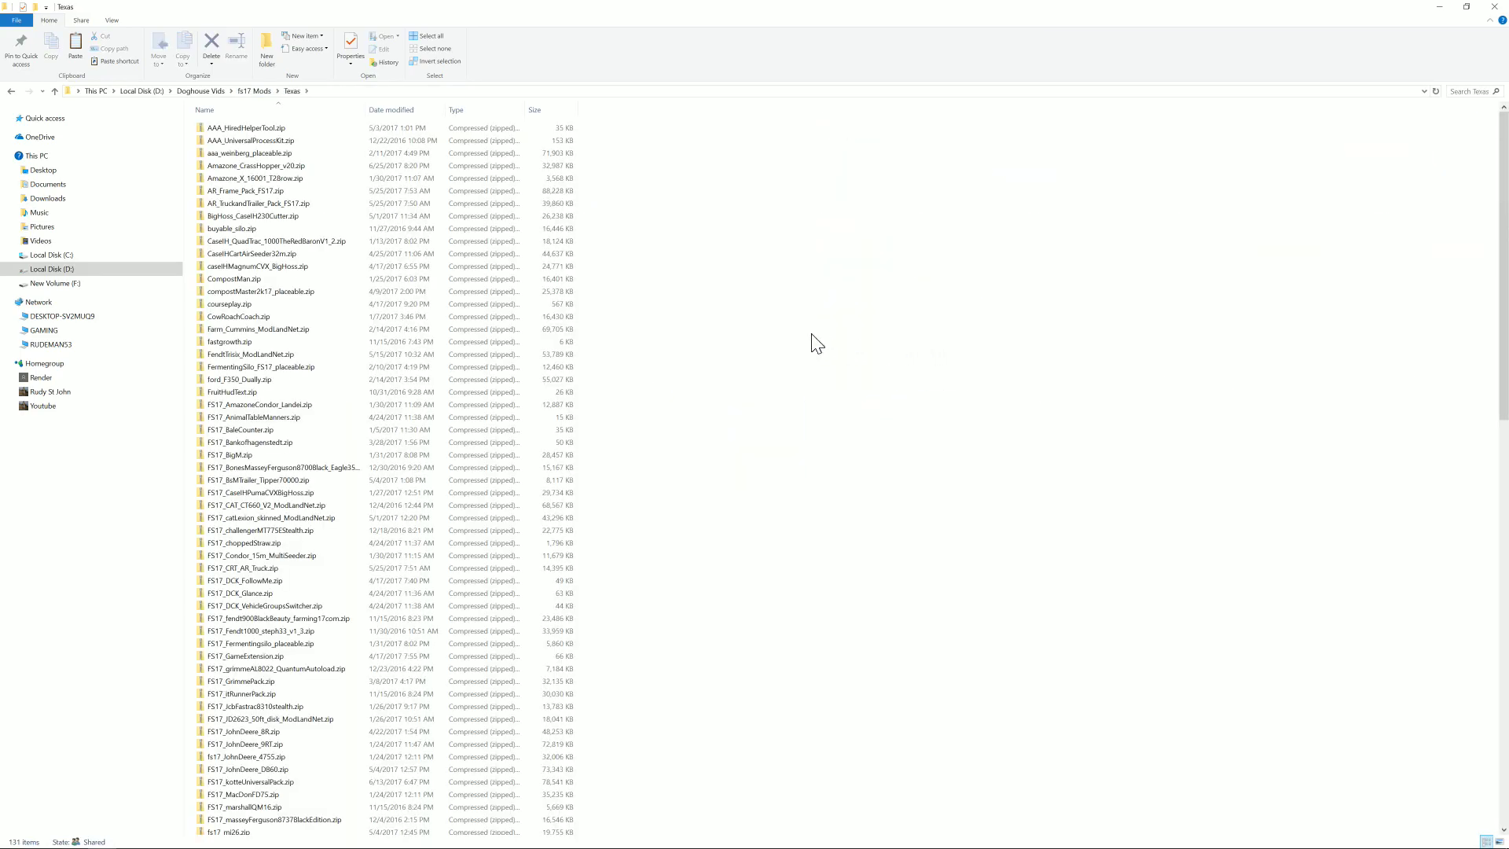
scroll(678, 269, down, 20)
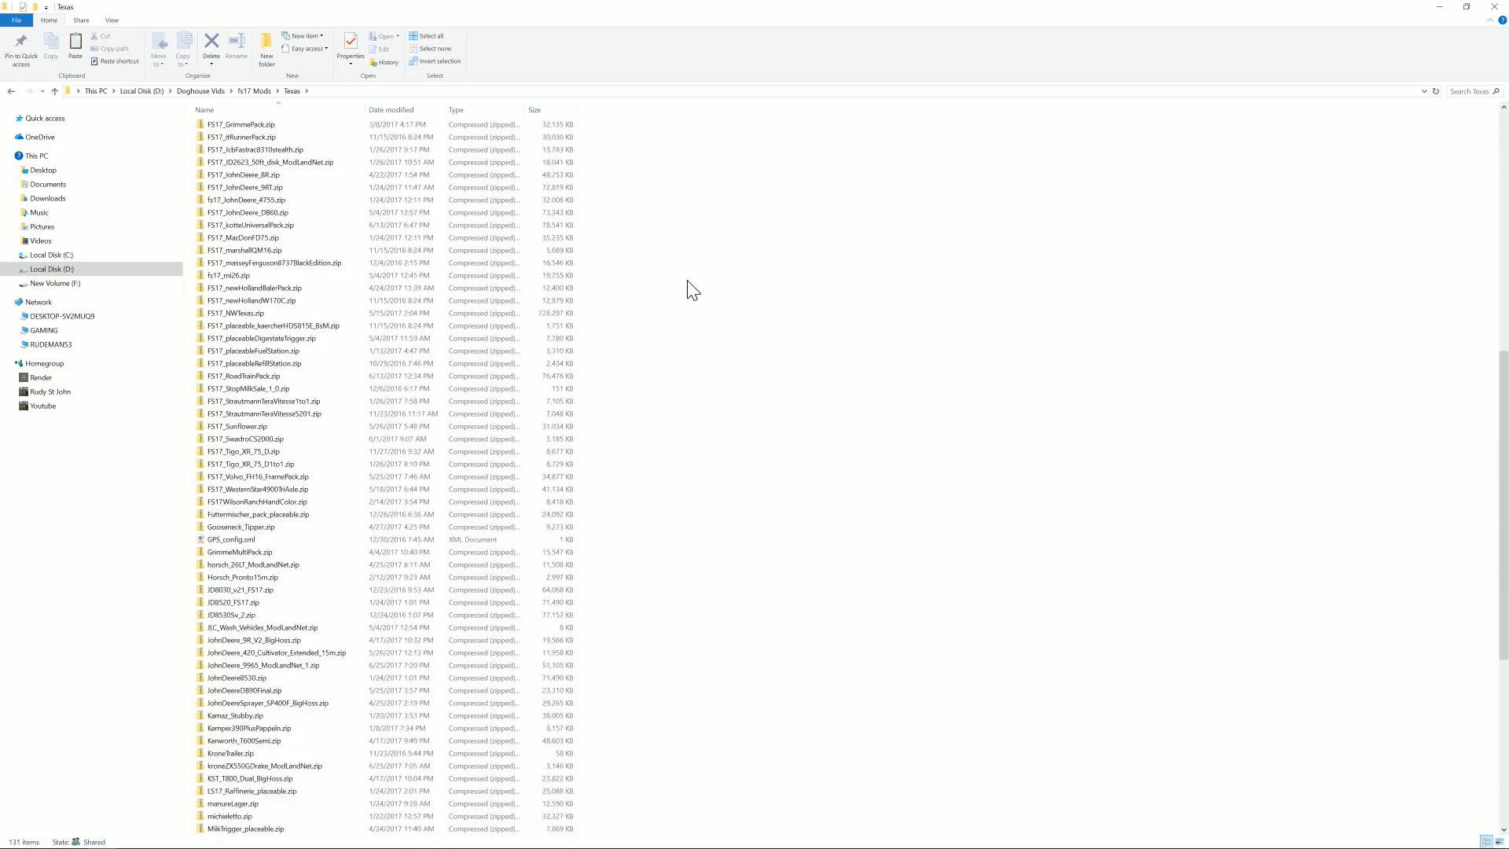
scroll(695, 295, down, 1)
scroll(704, 336, up, 7)
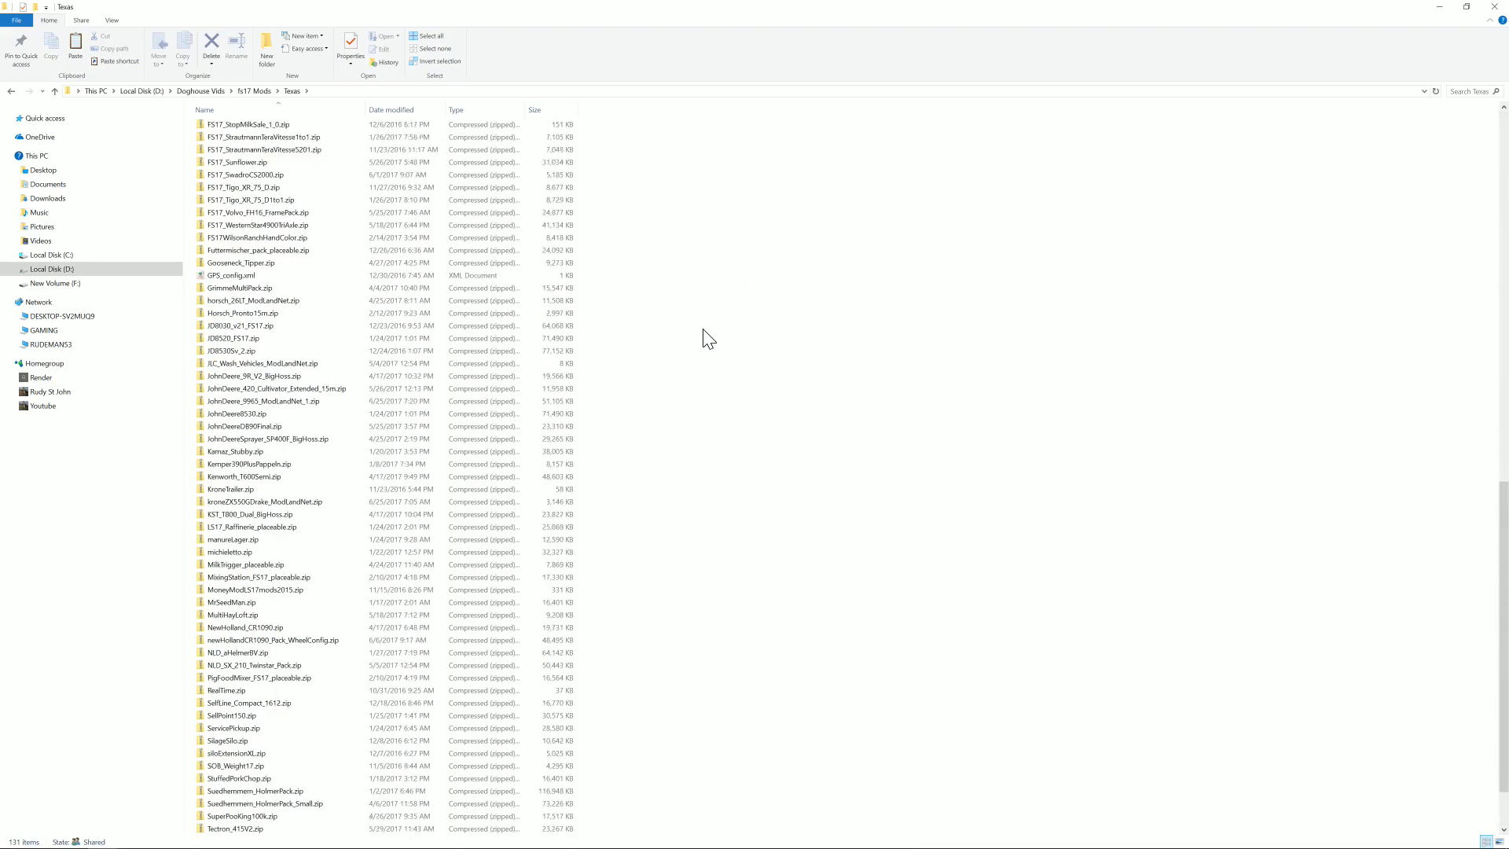
scroll(705, 334, up, 13)
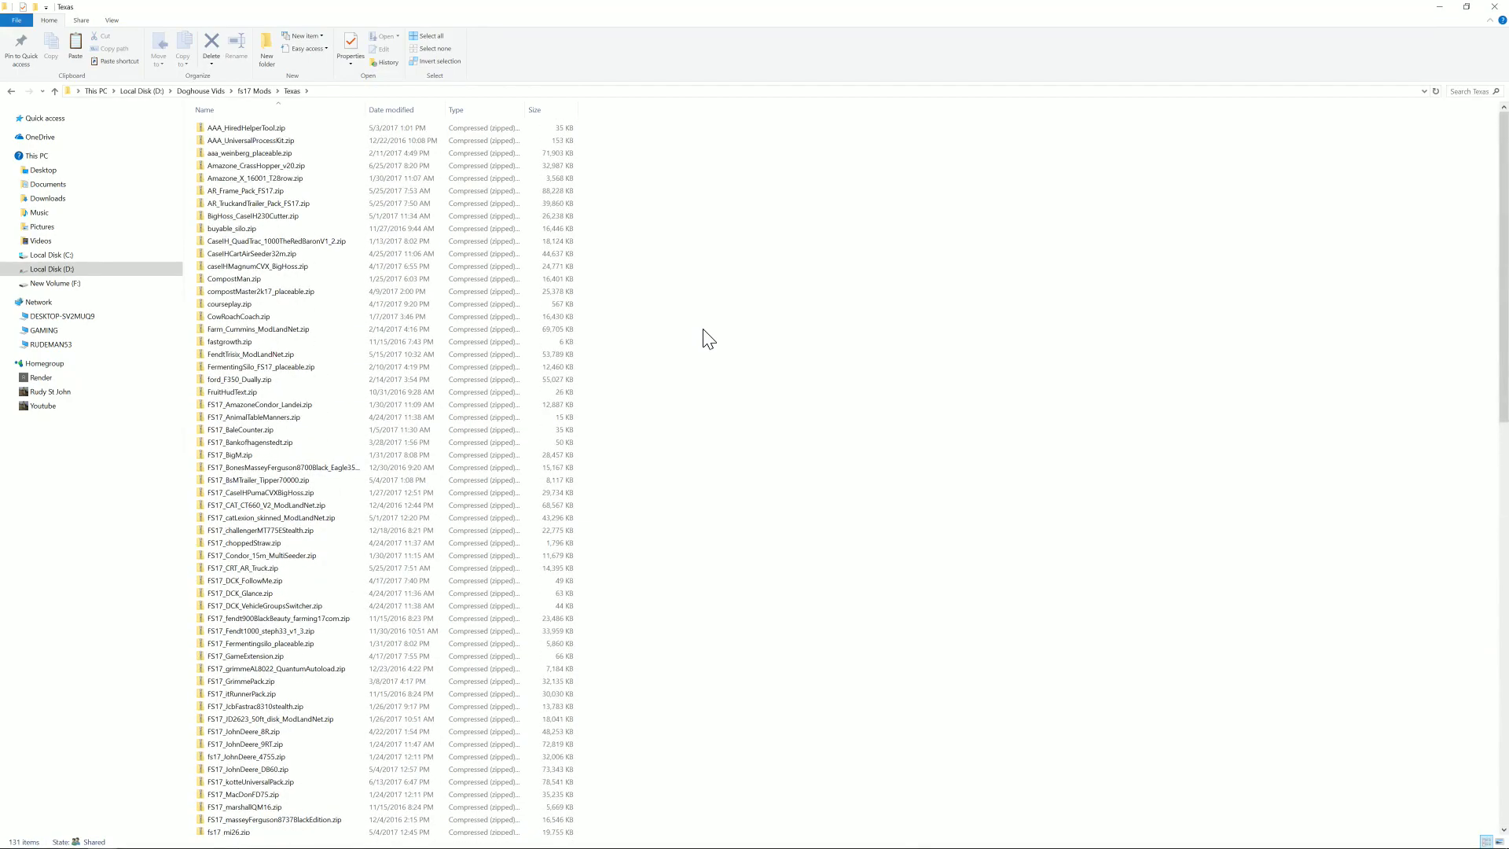
scroll(705, 338, down, 20)
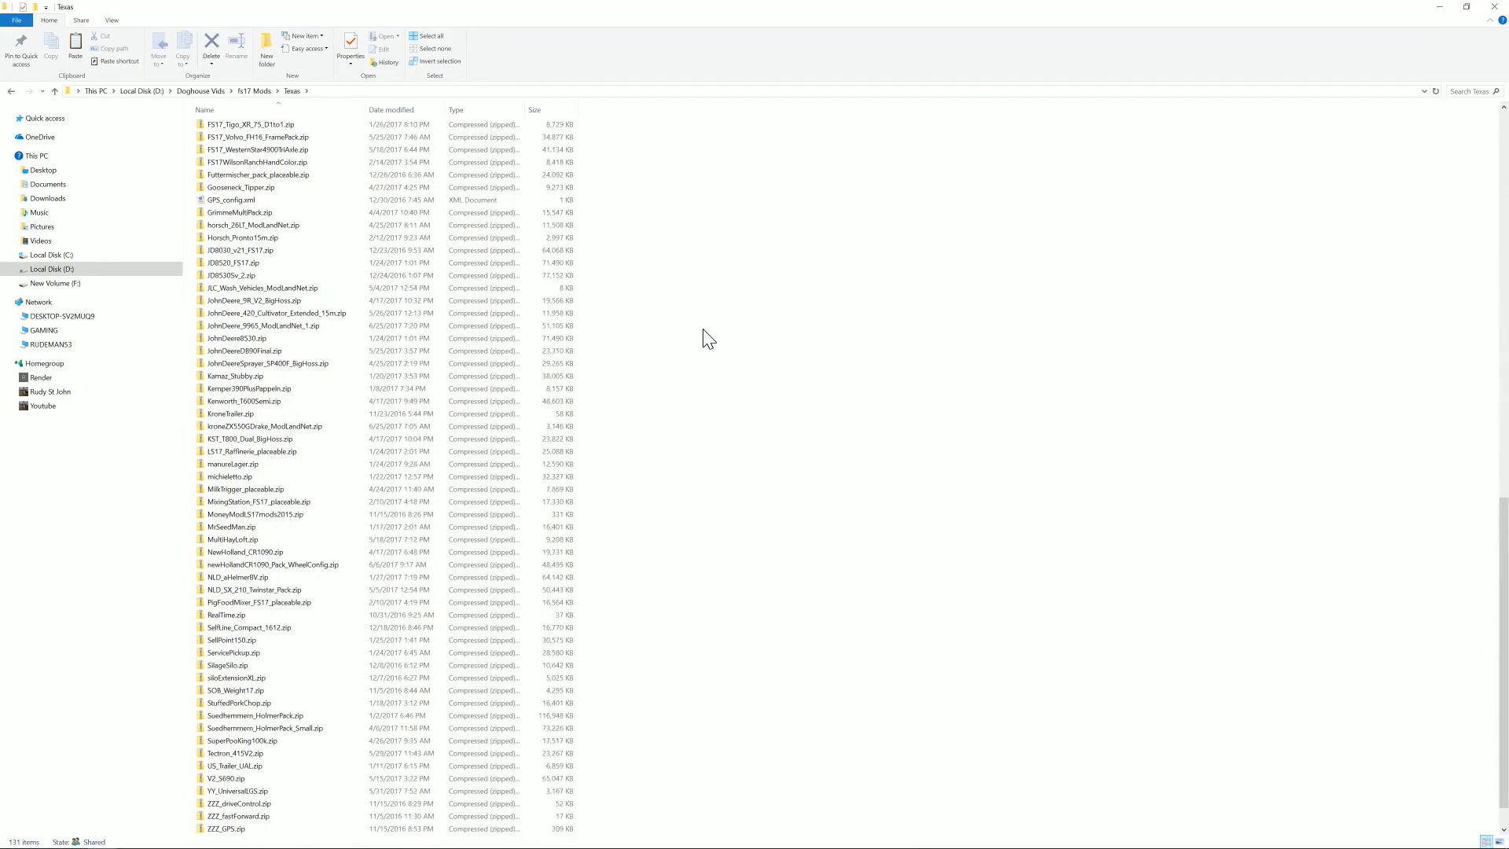